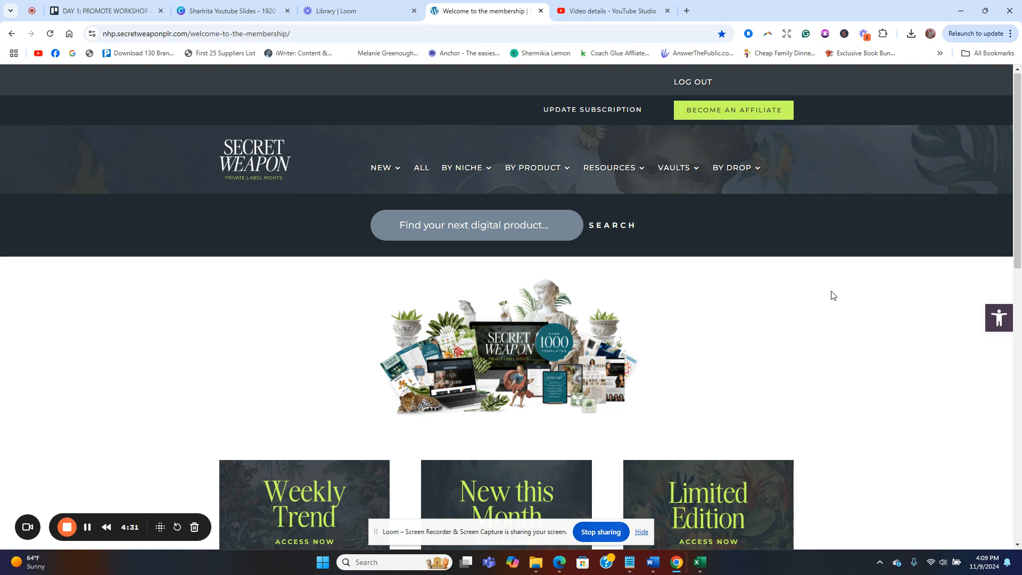
Step: Open the Checklists category from the membership site's products listed by type
{"action": "scroll", "coordinate": [833, 296], "scroll_direction": "down", "scroll_amount": 7}
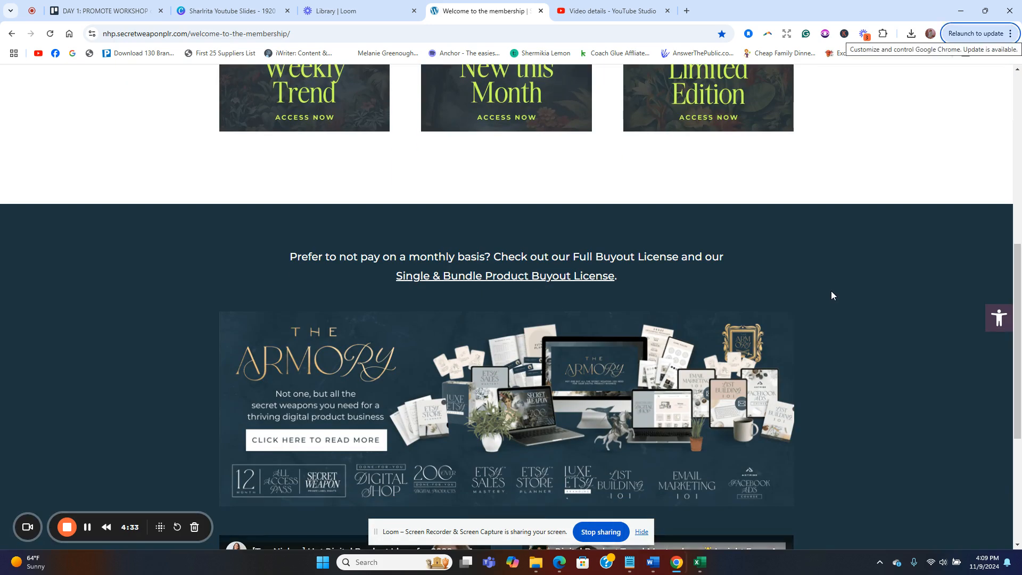
{"action": "scroll", "coordinate": [834, 296], "scroll_direction": "up", "scroll_amount": 7}
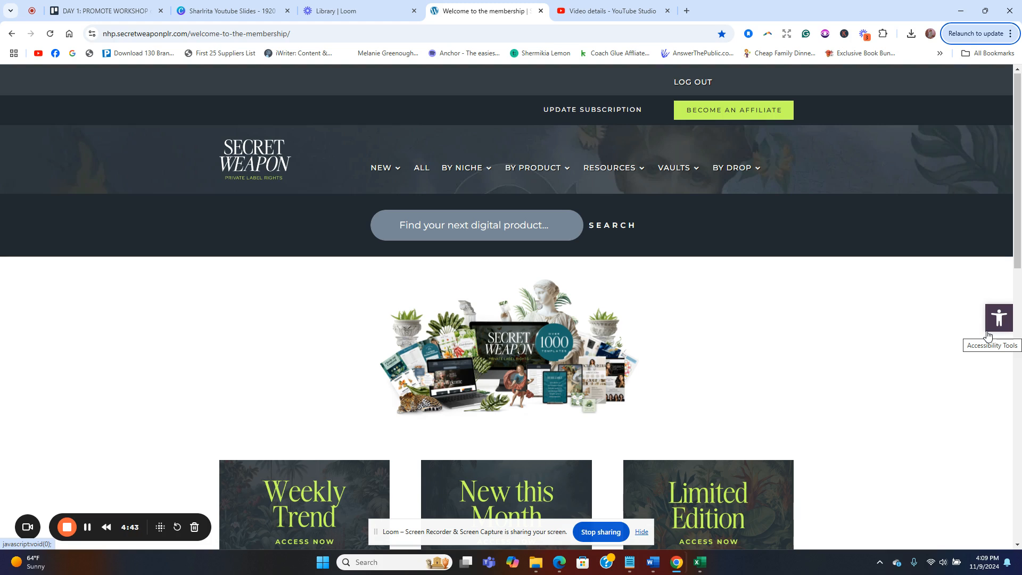
{"action": "mouse_move", "coordinate": [549, 177]}
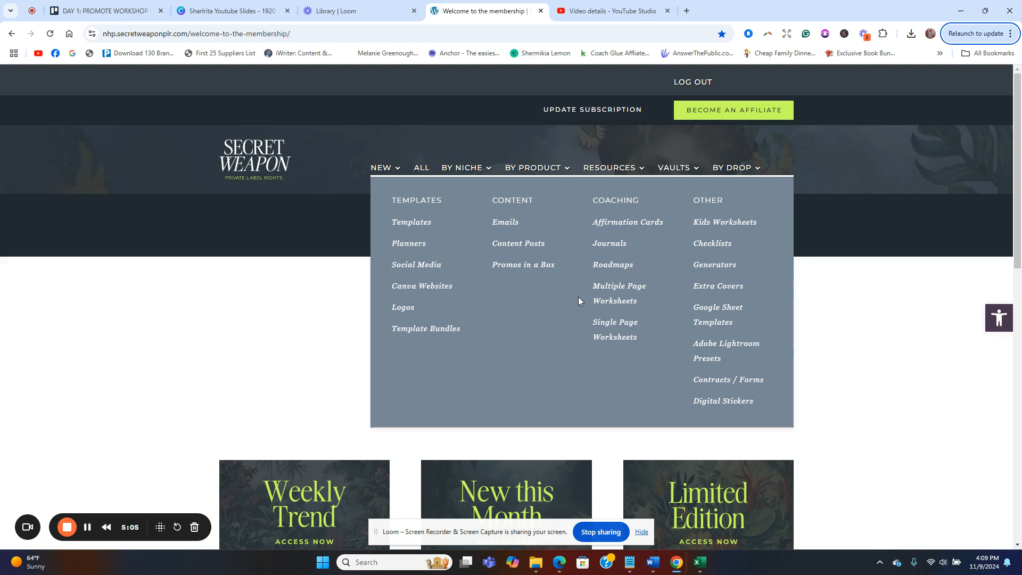
{"action": "left_click", "coordinate": [712, 243]}
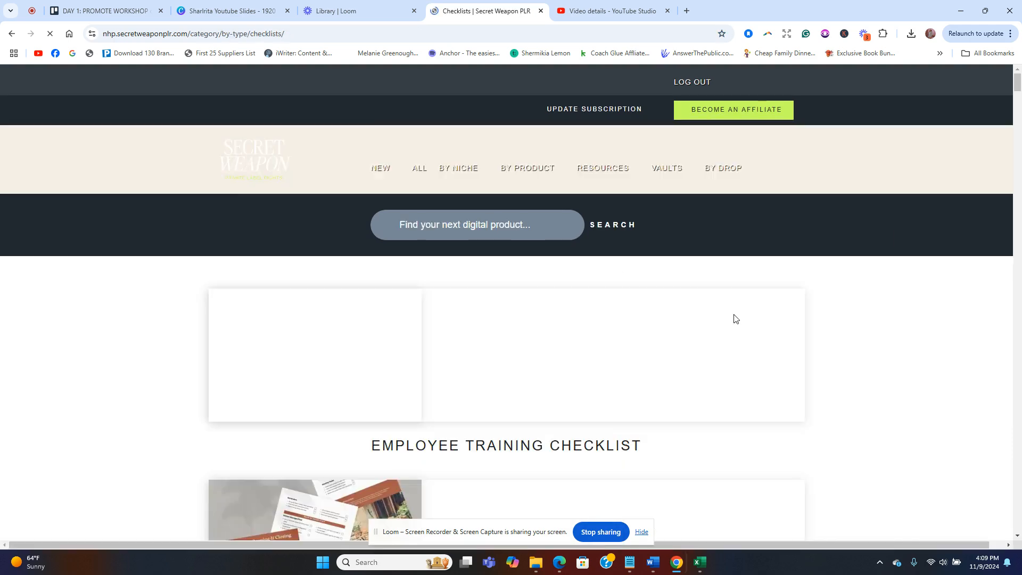
Step: Browse the checklist templates and open the UGC Checklist product page
{"action": "scroll", "coordinate": [862, 325], "scroll_direction": "down", "scroll_amount": 6}
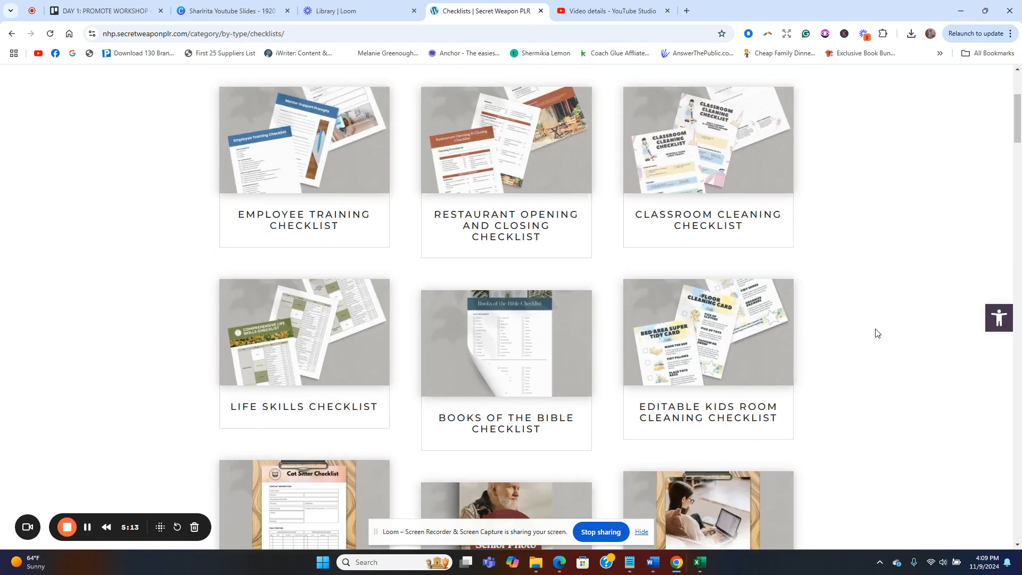
{"action": "scroll", "coordinate": [876, 330], "scroll_direction": "down", "scroll_amount": 2}
{"action": "scroll", "coordinate": [880, 333], "scroll_direction": "down", "scroll_amount": 3}
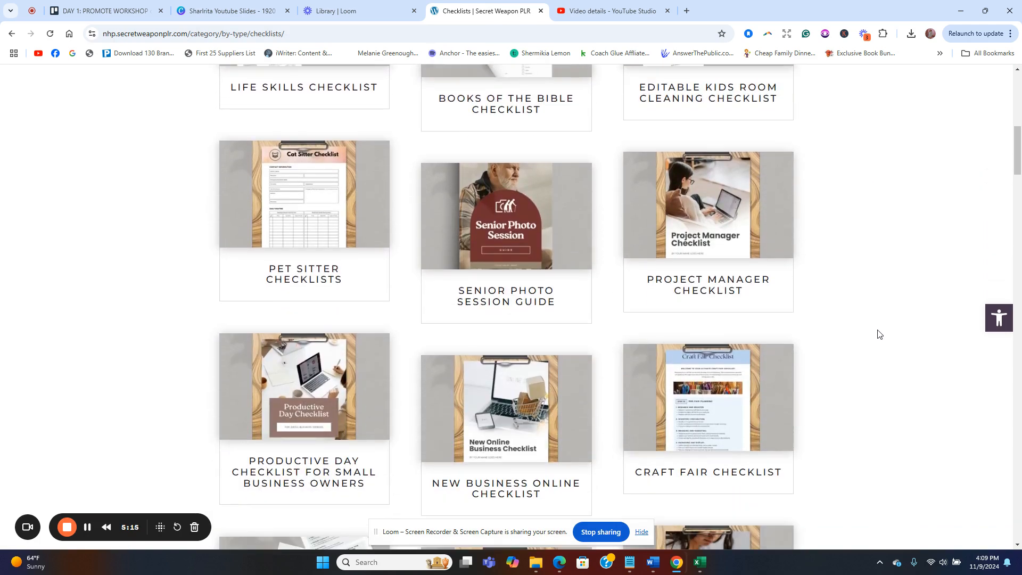
{"action": "scroll", "coordinate": [879, 334], "scroll_direction": "up", "scroll_amount": 7}
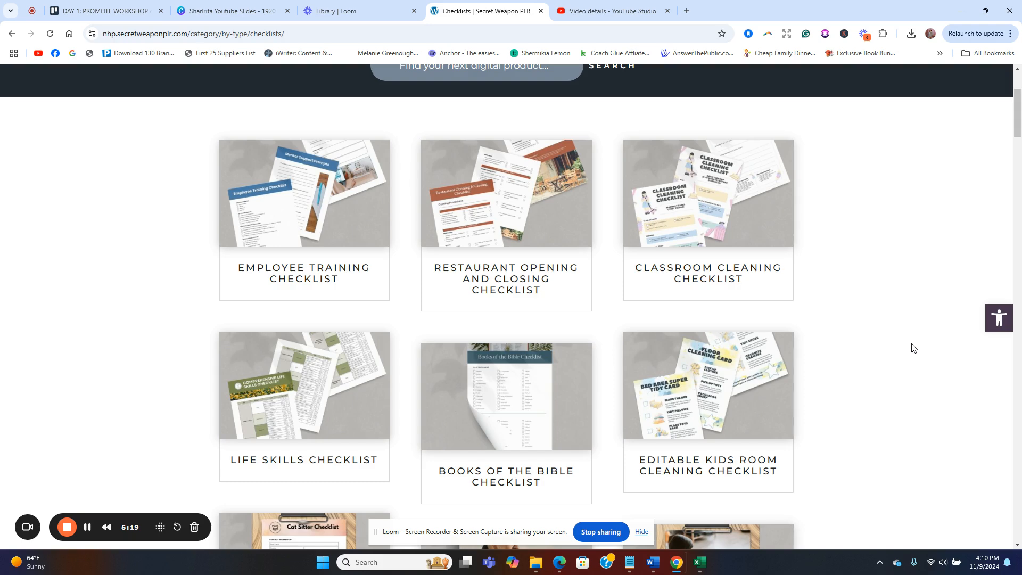
{"action": "scroll", "coordinate": [914, 349], "scroll_direction": "down", "scroll_amount": 13}
{"action": "scroll", "coordinate": [914, 348], "scroll_direction": "down", "scroll_amount": 5}
{"action": "scroll", "coordinate": [912, 349], "scroll_direction": "up", "scroll_amount": 2}
{"action": "scroll", "coordinate": [916, 349], "scroll_direction": "up", "scroll_amount": 2}
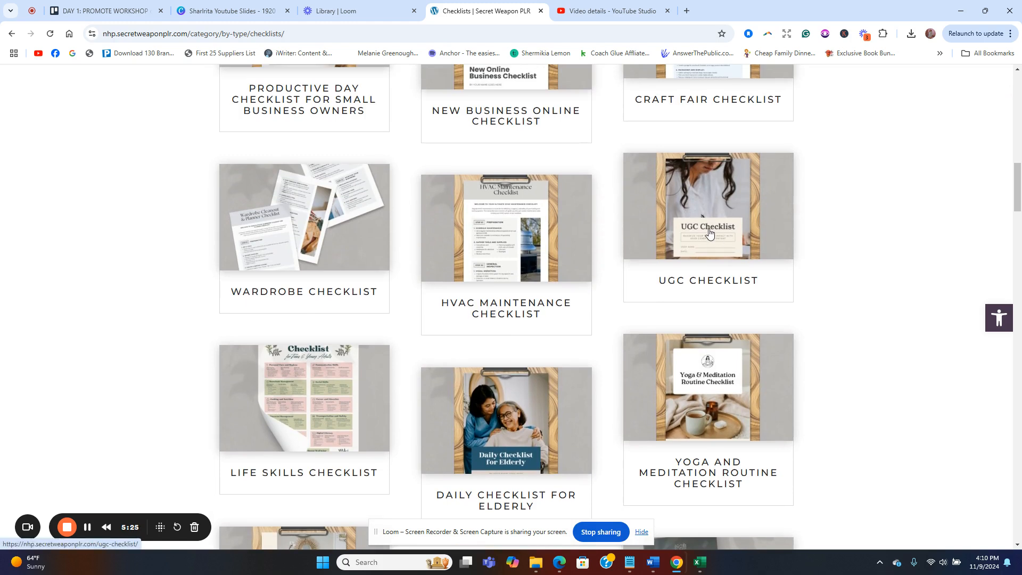
{"action": "left_click", "coordinate": [709, 232]}
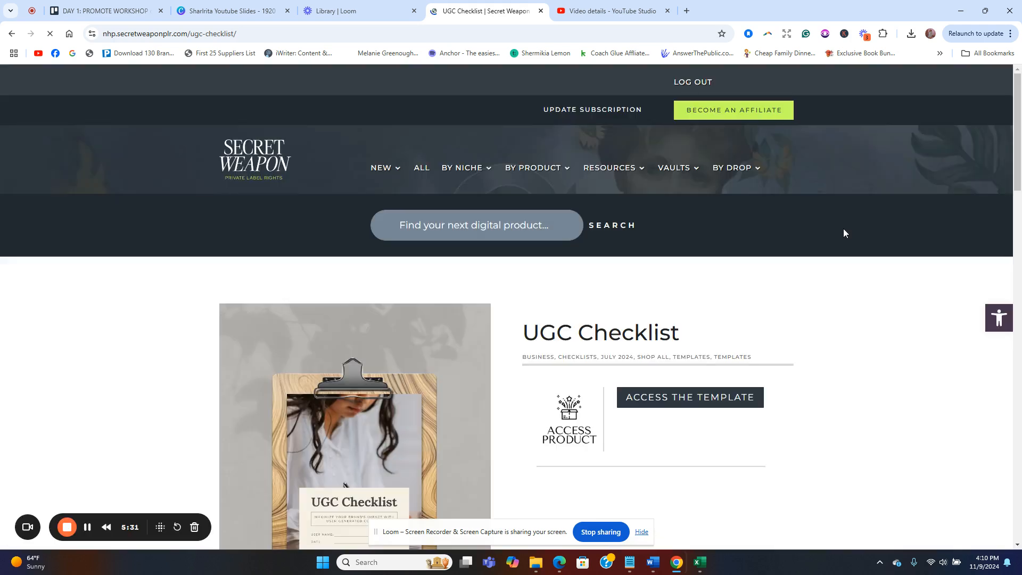
Step: Access the UGC Checklist template and use it to create a new design in Canva
{"action": "scroll", "coordinate": [846, 233], "scroll_direction": "down", "scroll_amount": 2}
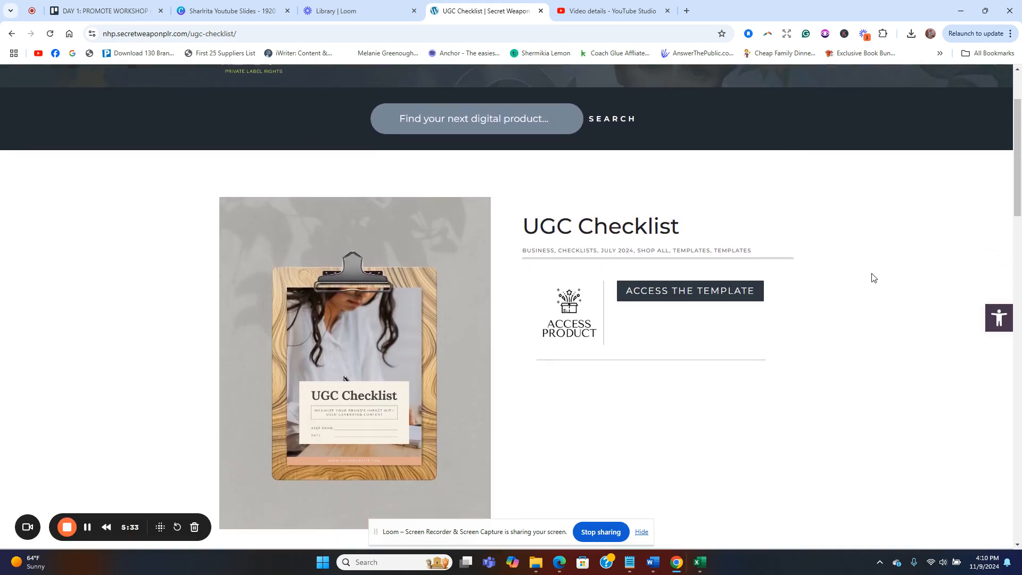
{"action": "left_click", "coordinate": [716, 305]}
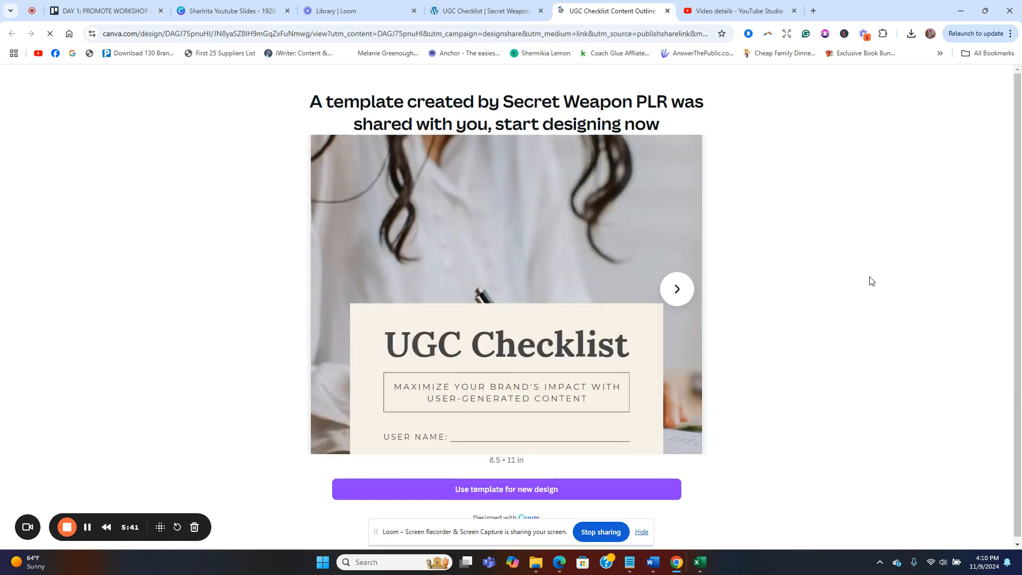
{"action": "left_click", "coordinate": [487, 488]}
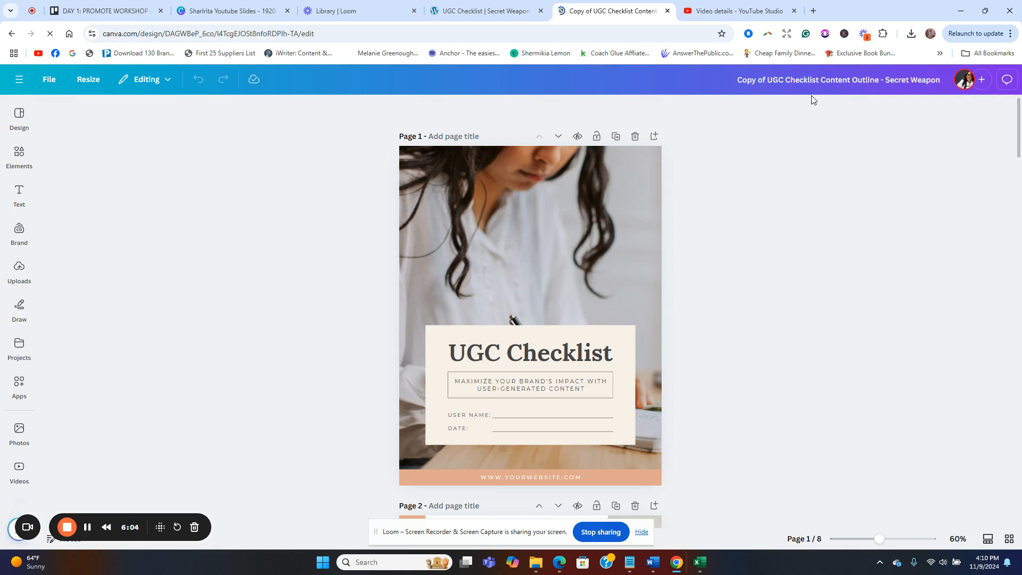
Step: Remove "Copy of" from the beginning of the design's title
{"action": "left_click", "coordinate": [772, 86]}
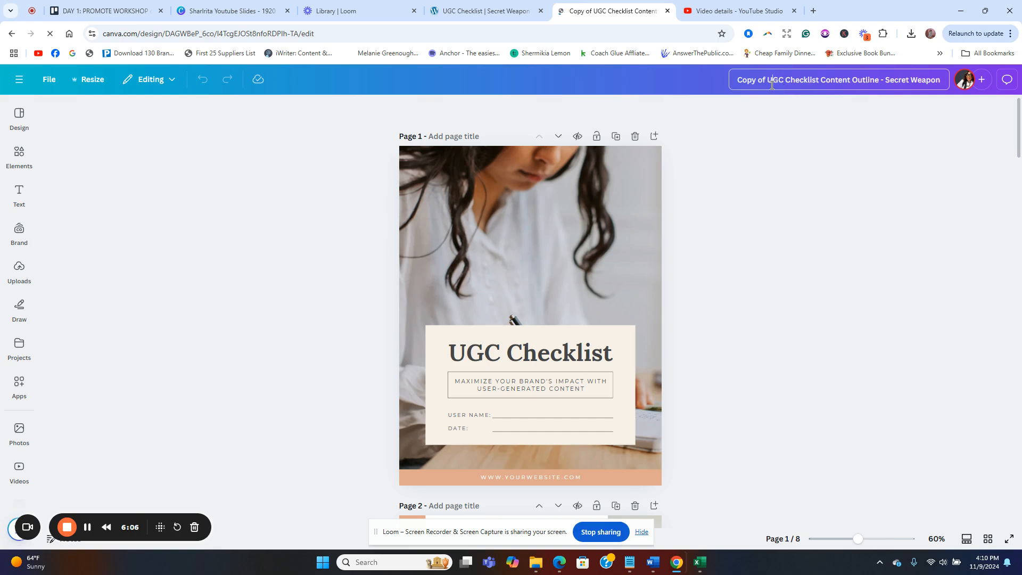
{"action": "key", "text": "BackSpace"}
{"action": "key", "text": "BackSpace"}
{"action": "key", "text": "BackSpace"}
{"action": "key", "text": "BackSpace"}
{"action": "key", "text": "BackSpace"}
{"action": "key", "text": "BackSpace"}
{"action": "key", "text": "BackSpace"}
{"action": "key", "text": "BackSpace"}
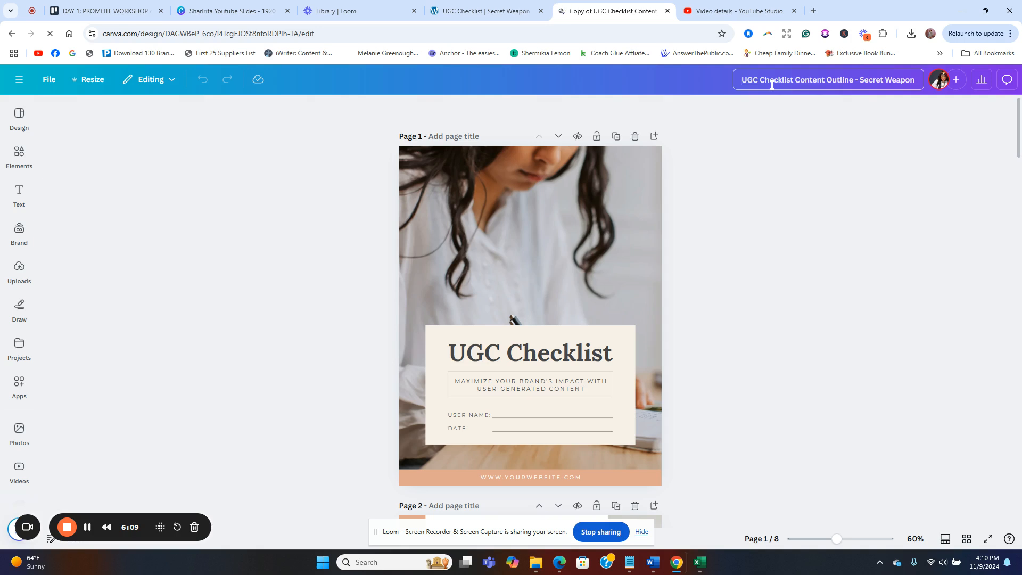
{"action": "key", "text": "Return"}
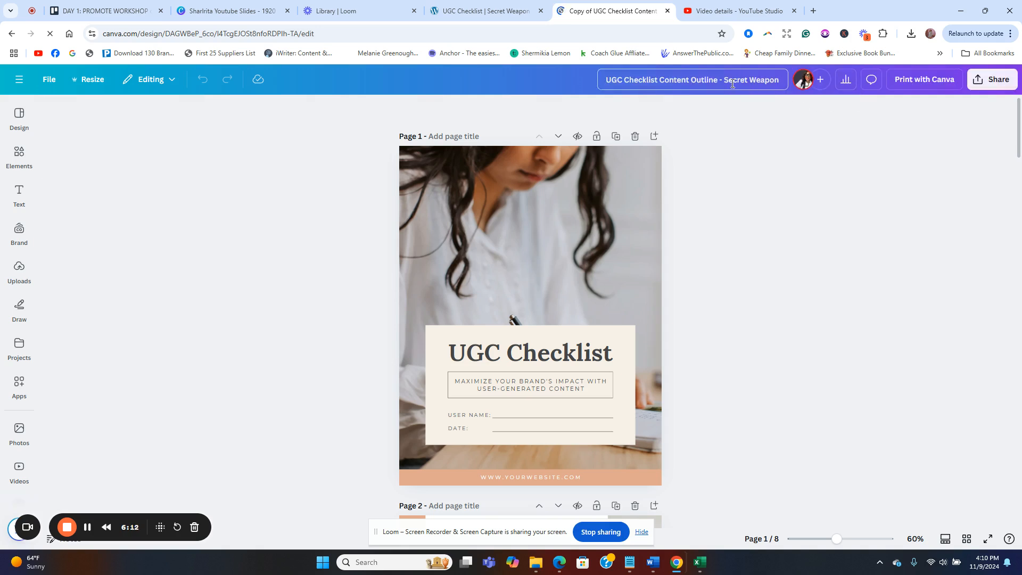
Step: Replace the "- Secret Weapon" ending of the design title with "for Moms"
{"action": "left_click_drag", "start_coordinate": [705, 84], "coordinate": [773, 82]}
{"action": "key", "text": "BackSpace"}
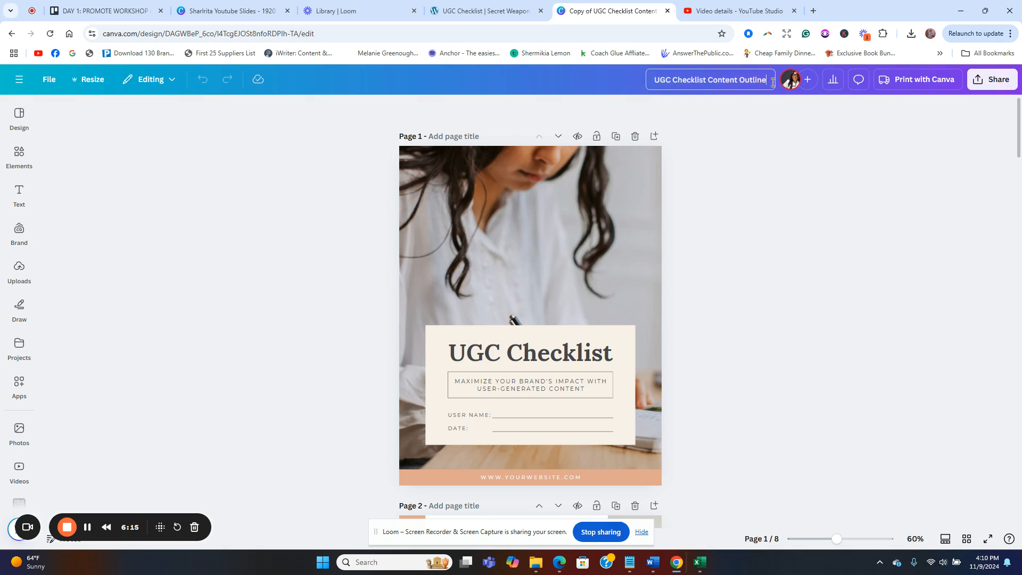
{"action": "type", "text": "for Moms"}
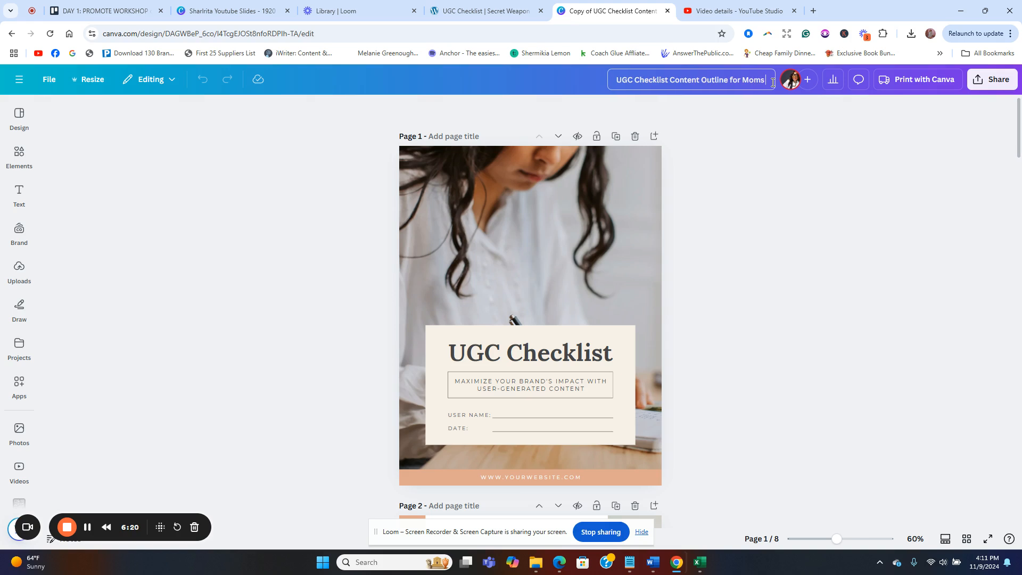
{"action": "left_click", "coordinate": [789, 259]}
Step: Select the background photo on the cover page of the UGC Checklist
{"action": "scroll", "coordinate": [760, 257], "scroll_direction": "down", "scroll_amount": 3}
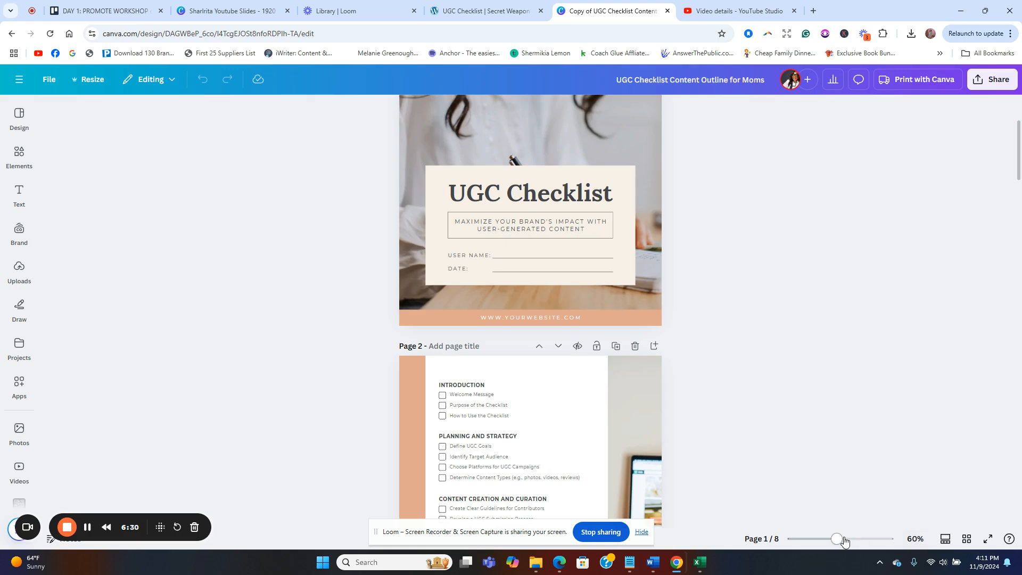
{"action": "left_click_drag", "start_coordinate": [844, 542], "coordinate": [850, 540]}
{"action": "scroll", "coordinate": [890, 261], "scroll_direction": "up", "scroll_amount": 1}
{"action": "scroll", "coordinate": [890, 261], "scroll_direction": "up", "scroll_amount": 1}
{"action": "left_click", "coordinate": [546, 263]}
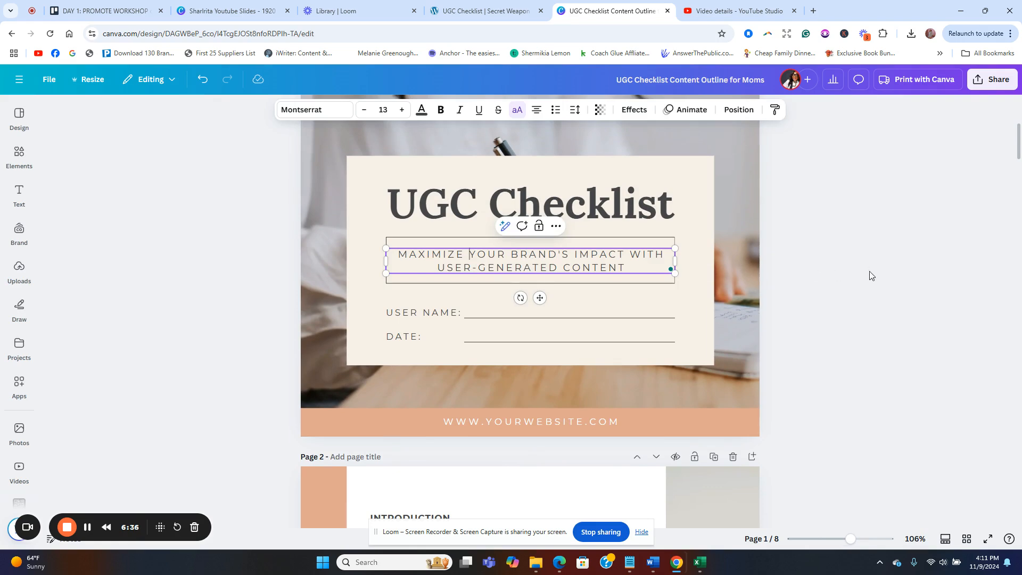
{"action": "scroll", "coordinate": [870, 269], "scroll_direction": "up", "scroll_amount": 4}
{"action": "scroll", "coordinate": [616, 203], "scroll_direction": "down", "scroll_amount": 2}
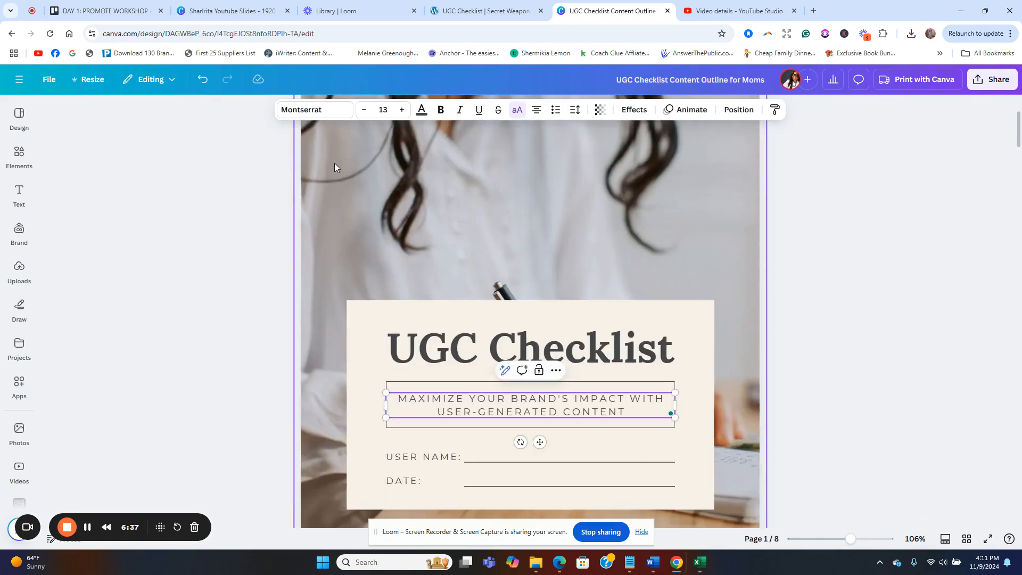
{"action": "left_click", "coordinate": [335, 164]}
{"action": "scroll", "coordinate": [437, 215], "scroll_direction": "up", "scroll_amount": 3}
Step: Search the photo library for "woman writing"
{"action": "left_click", "coordinate": [29, 263]}
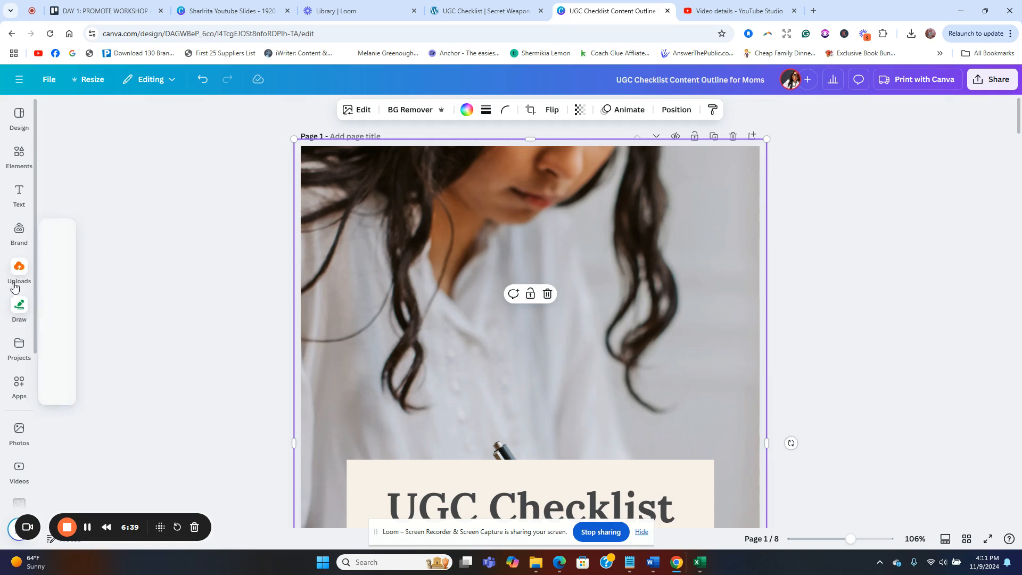
{"action": "left_click", "coordinate": [19, 345]}
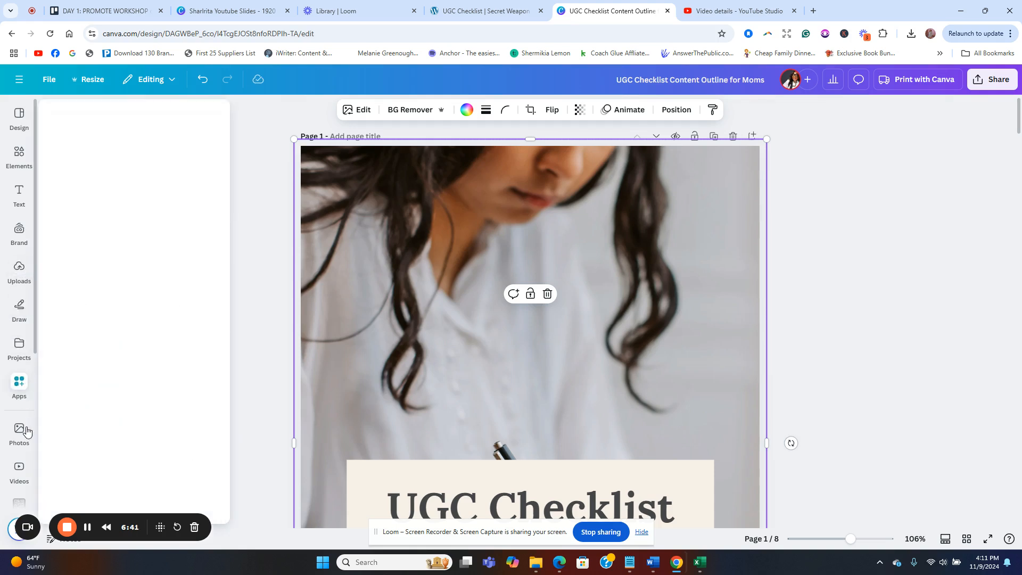
{"action": "left_click", "coordinate": [131, 115]}
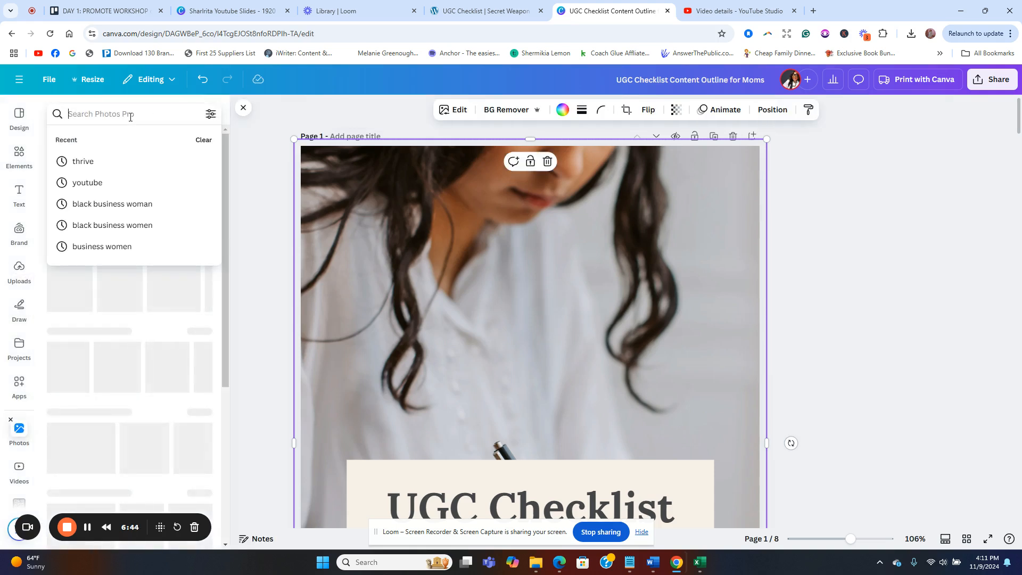
{"action": "type", "text": "woman"}
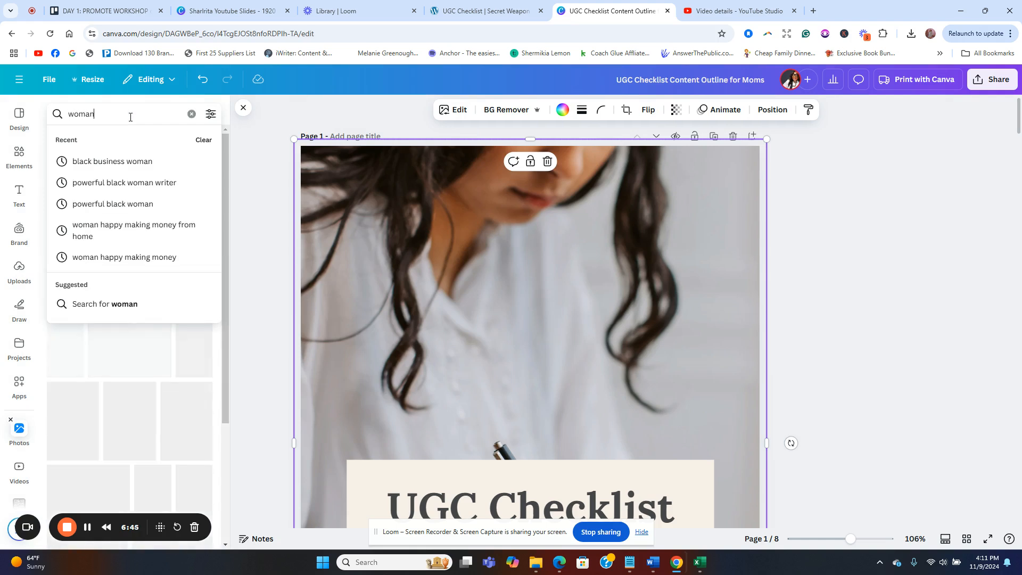
{"action": "type", "text": " writing"}
{"action": "key", "text": "Return"}
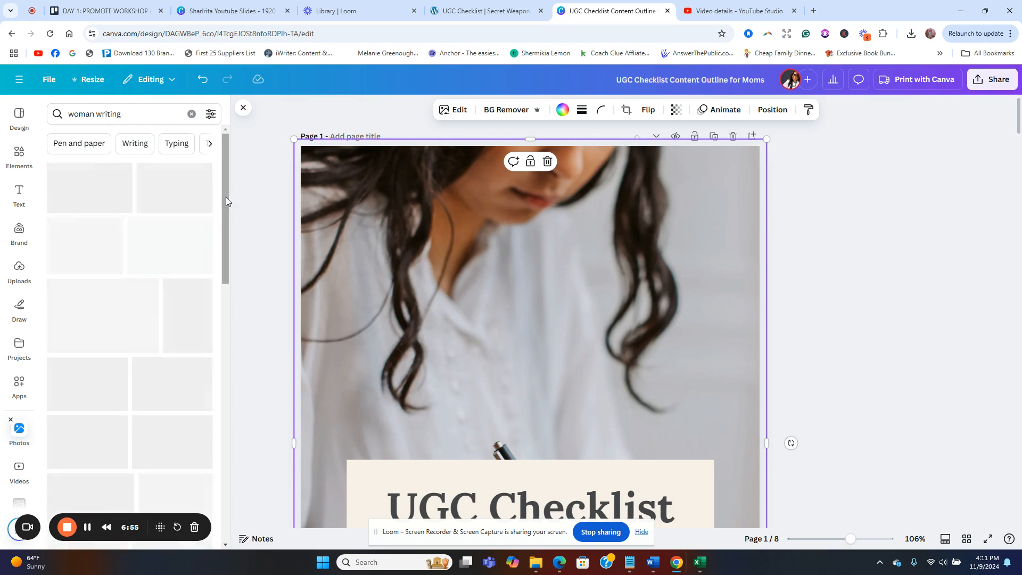
{"action": "scroll", "coordinate": [226, 204], "scroll_direction": "down", "scroll_amount": 1}
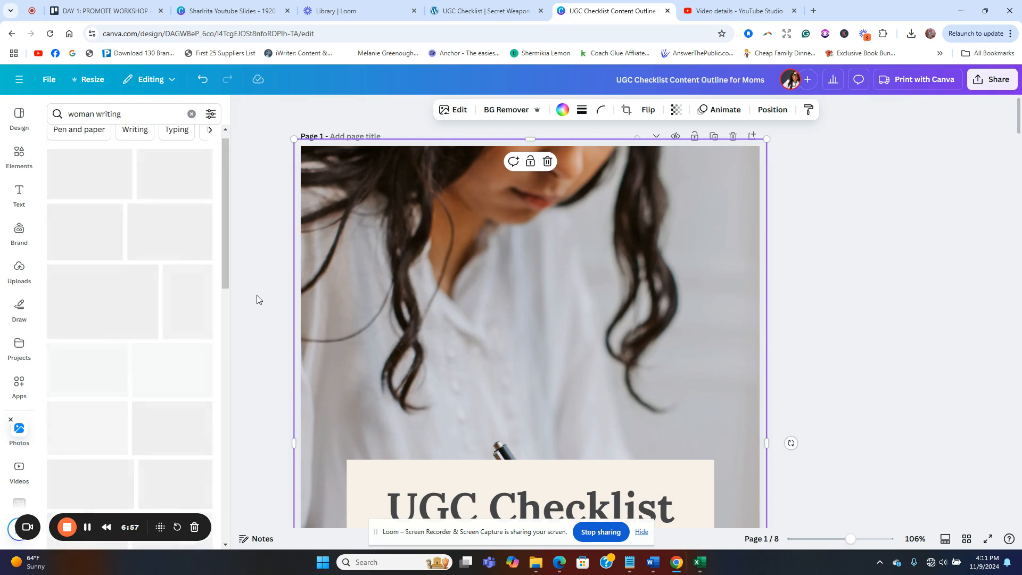
{"action": "scroll", "coordinate": [607, 318], "scroll_direction": "down", "scroll_amount": 5}
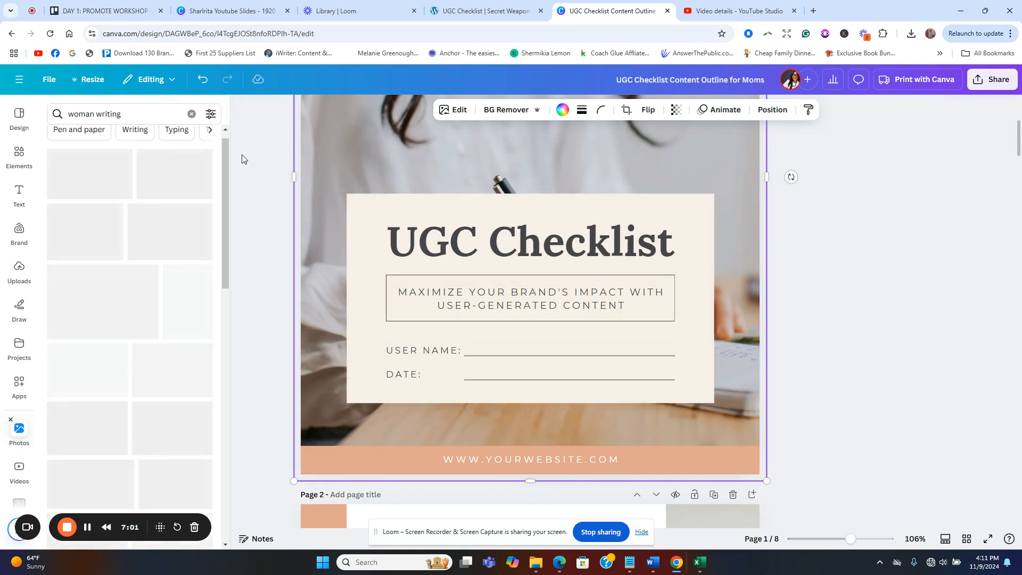
{"action": "left_click", "coordinate": [10, 129]}
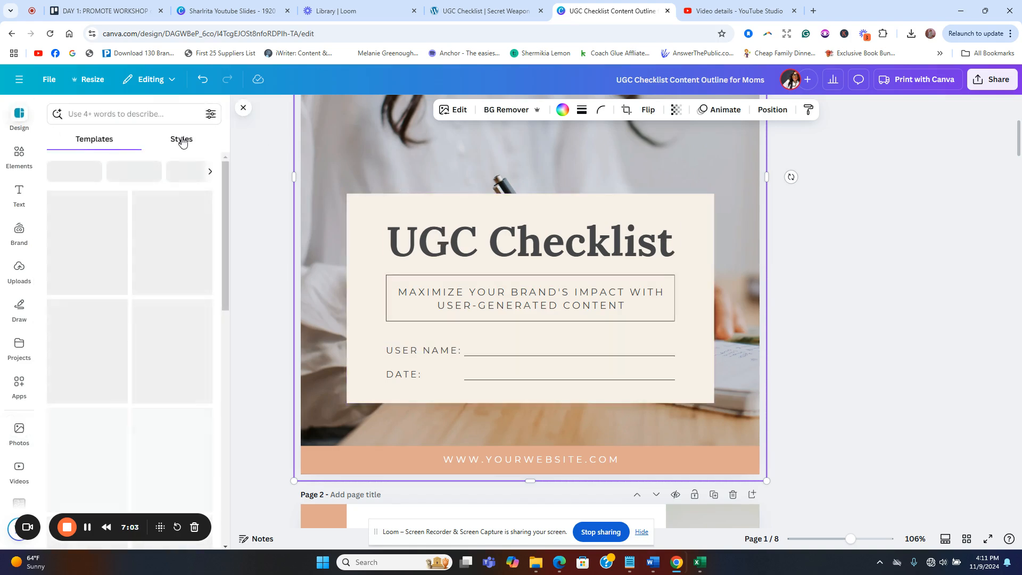
{"action": "left_click", "coordinate": [181, 140]}
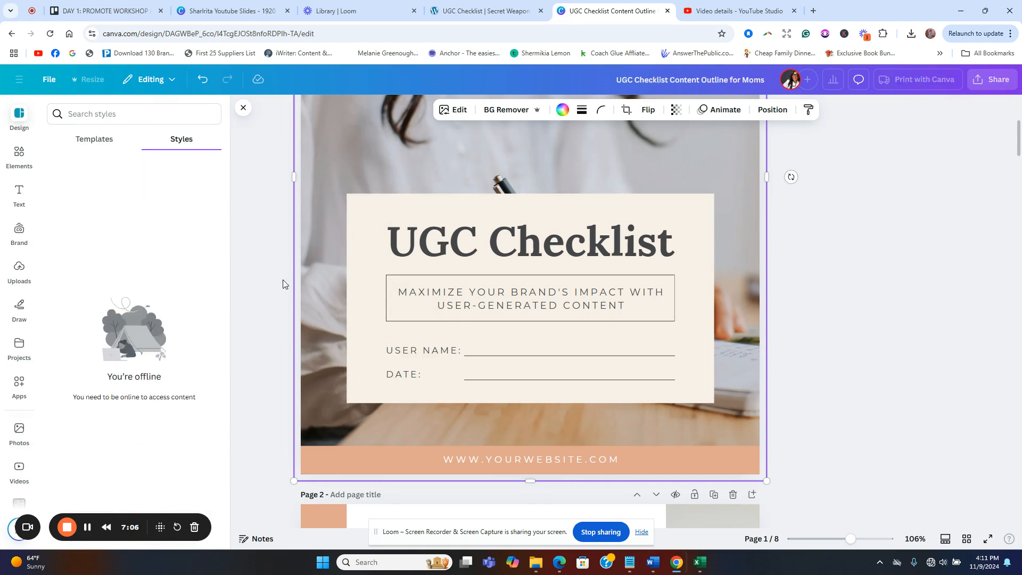
{"action": "left_click", "coordinate": [19, 116]}
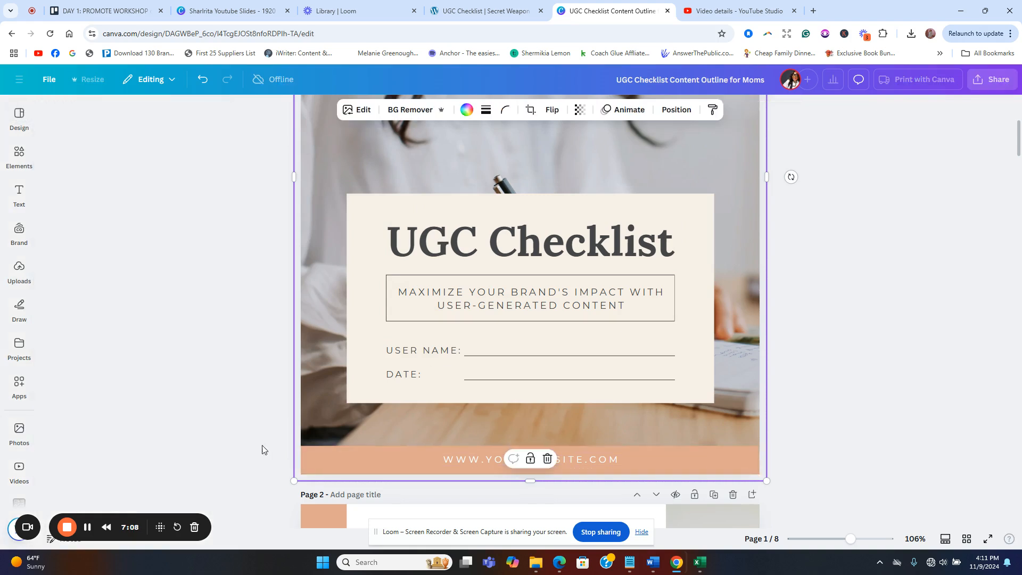
{"action": "left_click", "coordinate": [86, 527]}
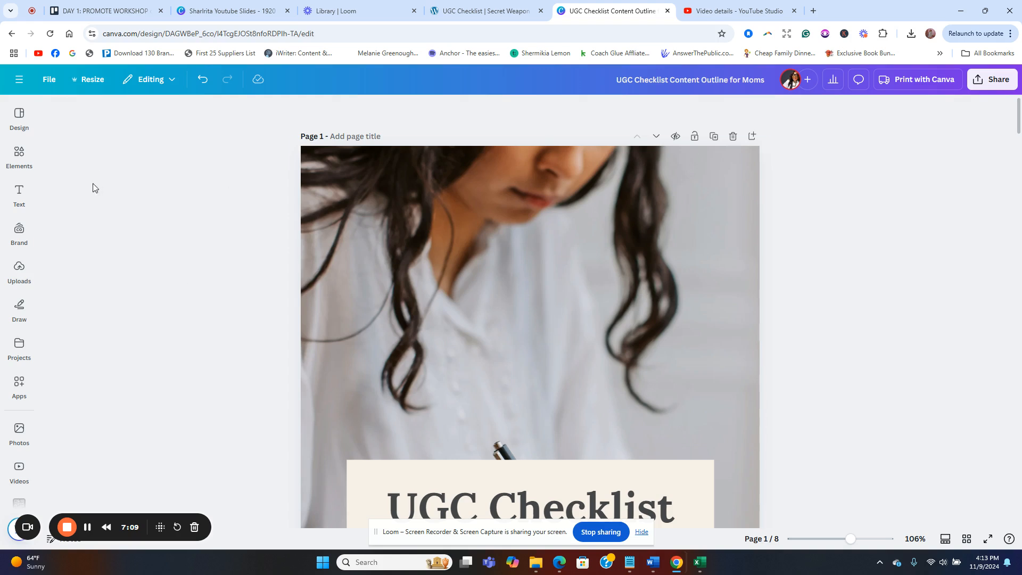
Step: Reopen the photo library and rerun the recent "woman writing" search
{"action": "left_click", "coordinate": [20, 434]}
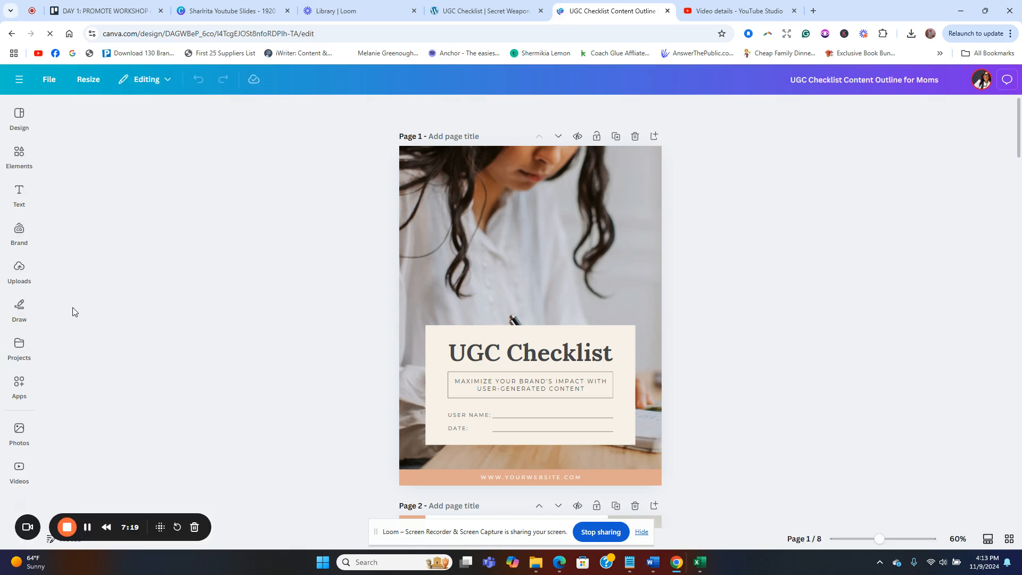
{"action": "left_click", "coordinate": [20, 429]}
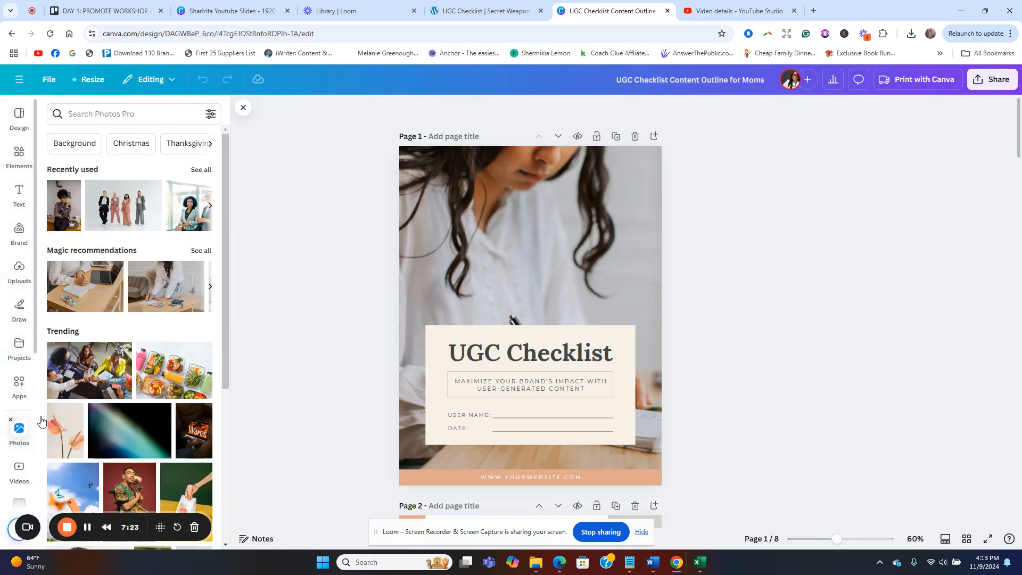
{"action": "left_click", "coordinate": [93, 114]}
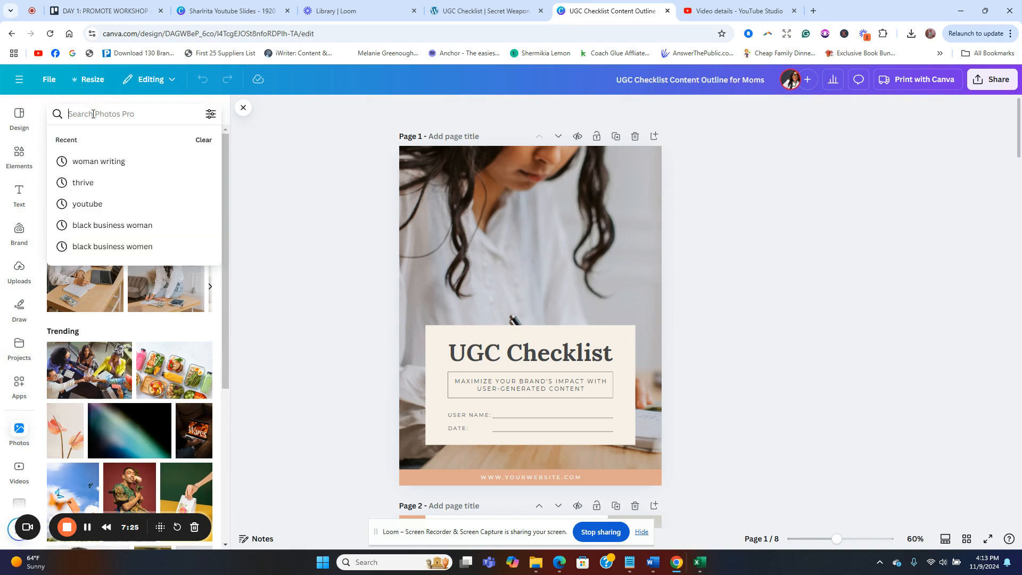
{"action": "left_click", "coordinate": [125, 160]}
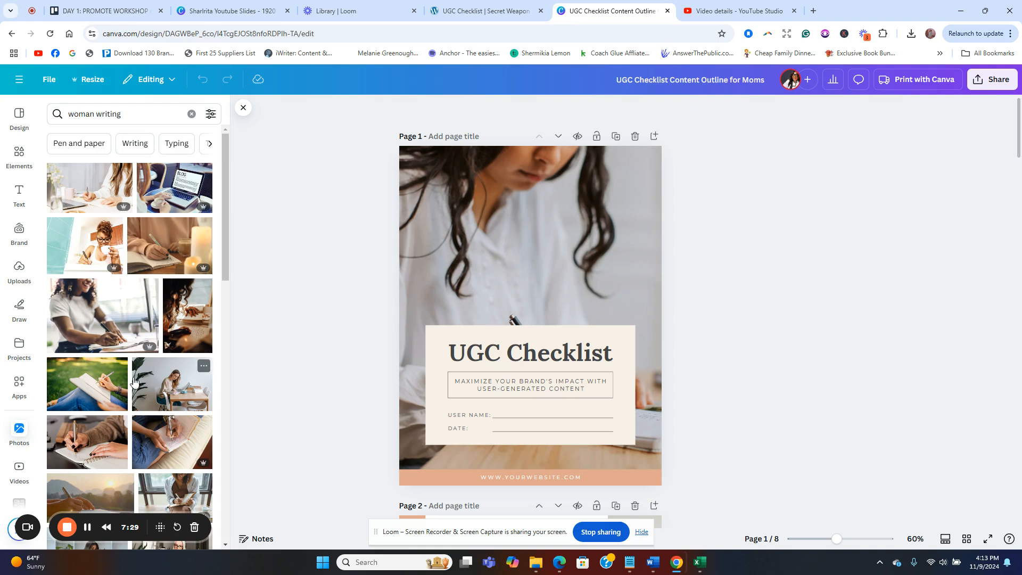
Step: Replace the cover page's background photo with the woman in a white T-shirt writing at a table
{"action": "scroll", "coordinate": [136, 393], "scroll_direction": "down", "scroll_amount": 1}
{"action": "left_click_drag", "start_coordinate": [101, 261], "coordinate": [426, 258]}
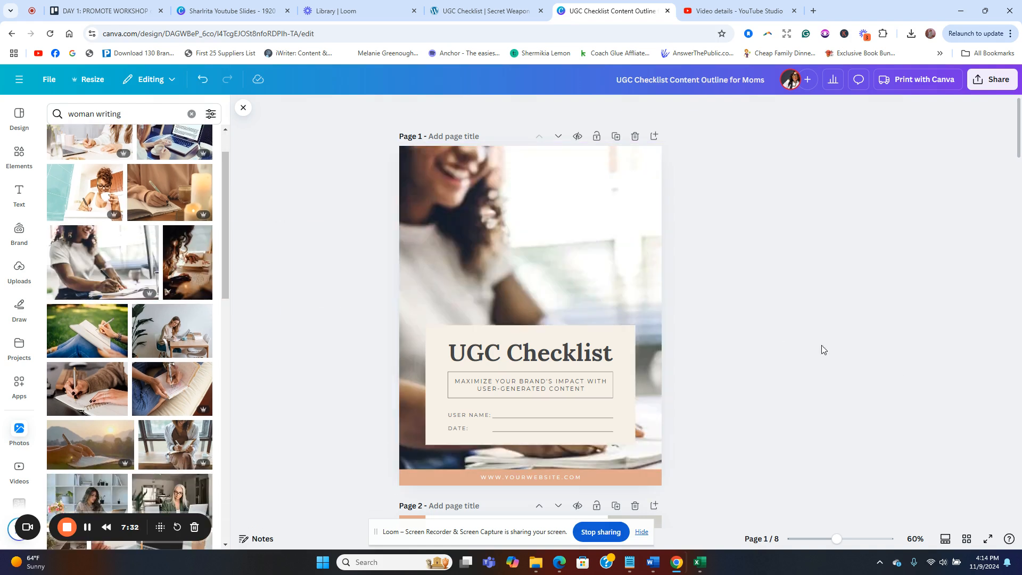
Step: Apply the brand kit's color palette to the cover page, shuffling it until the title box is pink
{"action": "left_click", "coordinate": [8, 119]}
{"action": "left_click", "coordinate": [178, 143]}
{"action": "left_click", "coordinate": [162, 274]}
{"action": "left_click", "coordinate": [141, 257]}
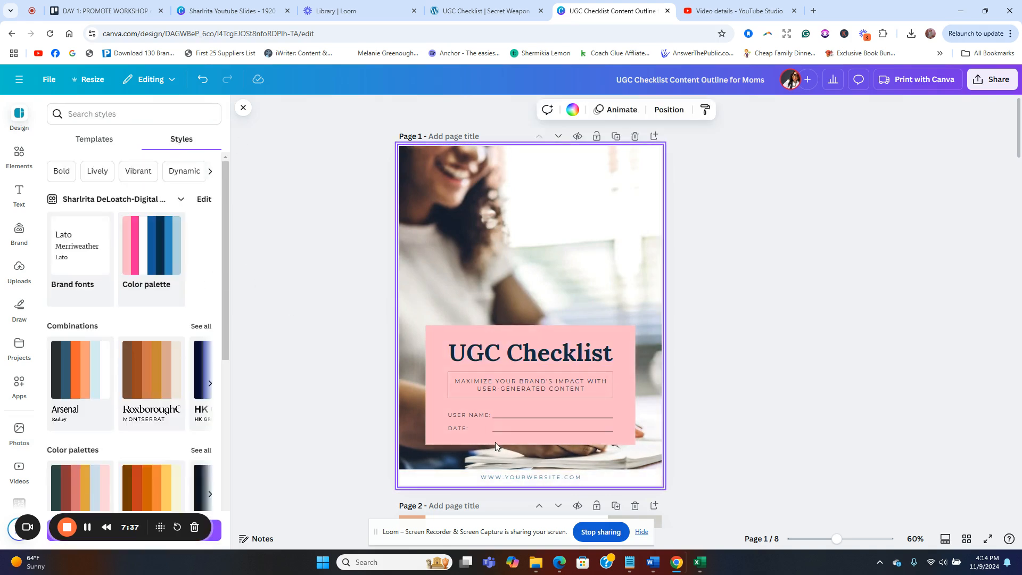
Step: Replace the placeholder website in the cover page's footer with the business's own web address
{"action": "double_click", "coordinate": [505, 480]}
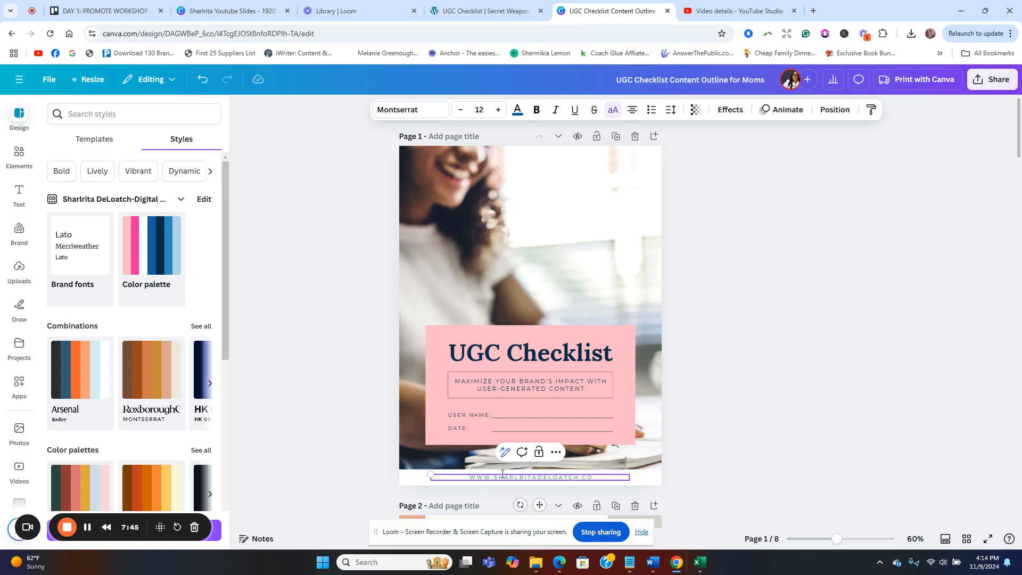
{"action": "left_click", "coordinate": [877, 497]}
{"action": "scroll", "coordinate": [671, 418], "scroll_direction": "up", "scroll_amount": 3}
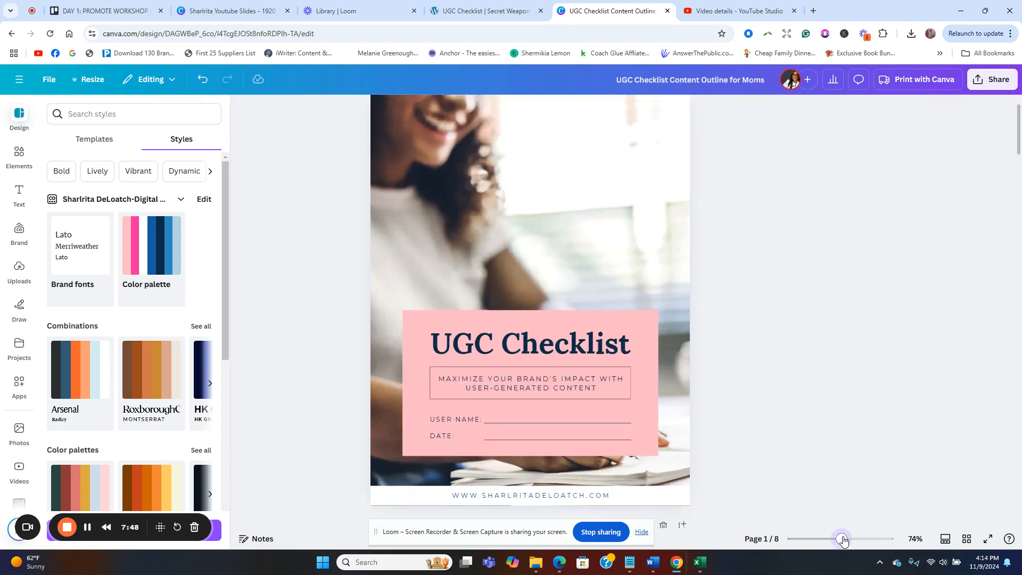
Step: Apply the brand color palette to page 2 and extend that style to all pages of the design
{"action": "scroll", "coordinate": [671, 419], "scroll_direction": "down", "scroll_amount": 10}
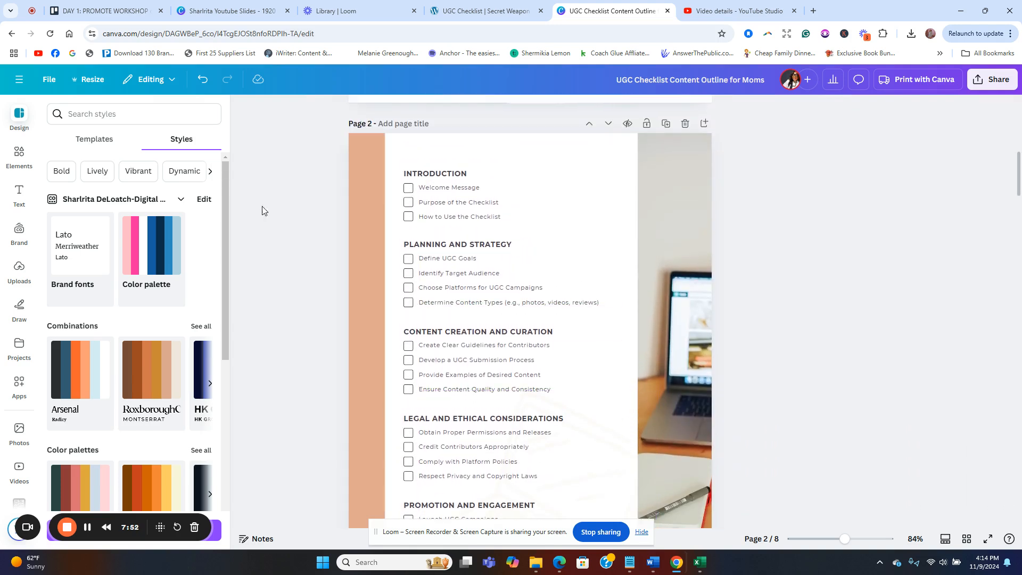
{"action": "left_click", "coordinate": [166, 257]}
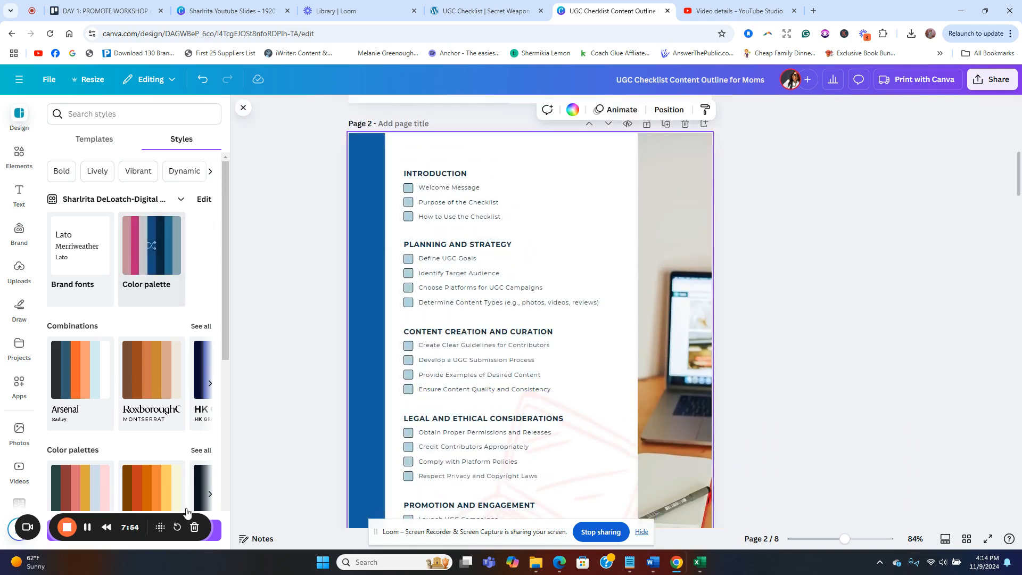
{"action": "left_click_drag", "start_coordinate": [128, 529], "coordinate": [148, 467]}
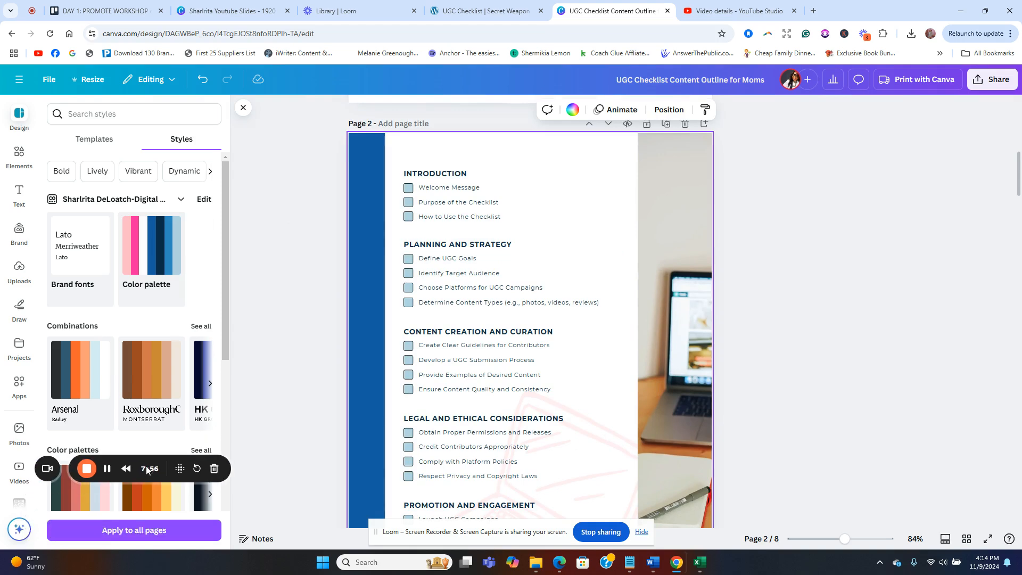
{"action": "left_click", "coordinate": [134, 531]}
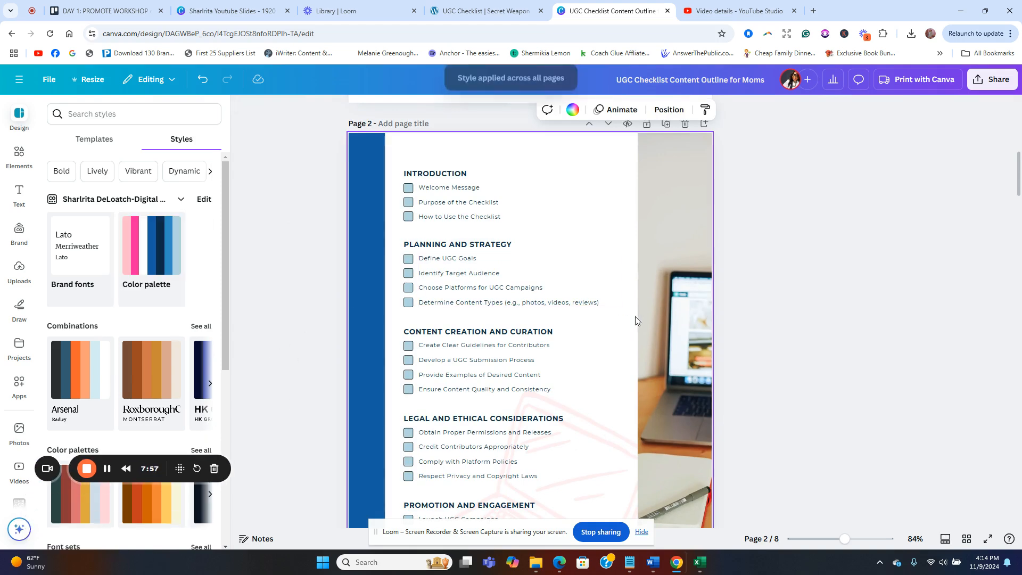
Step: Review the brand colors, checklist sections and side photos on the cover page and pages 2 and 3
{"action": "scroll", "coordinate": [634, 314], "scroll_direction": "up", "scroll_amount": 5}
{"action": "scroll", "coordinate": [413, 235], "scroll_direction": "down", "scroll_amount": 4}
{"action": "scroll", "coordinate": [434, 290], "scroll_direction": "down", "scroll_amount": 2}
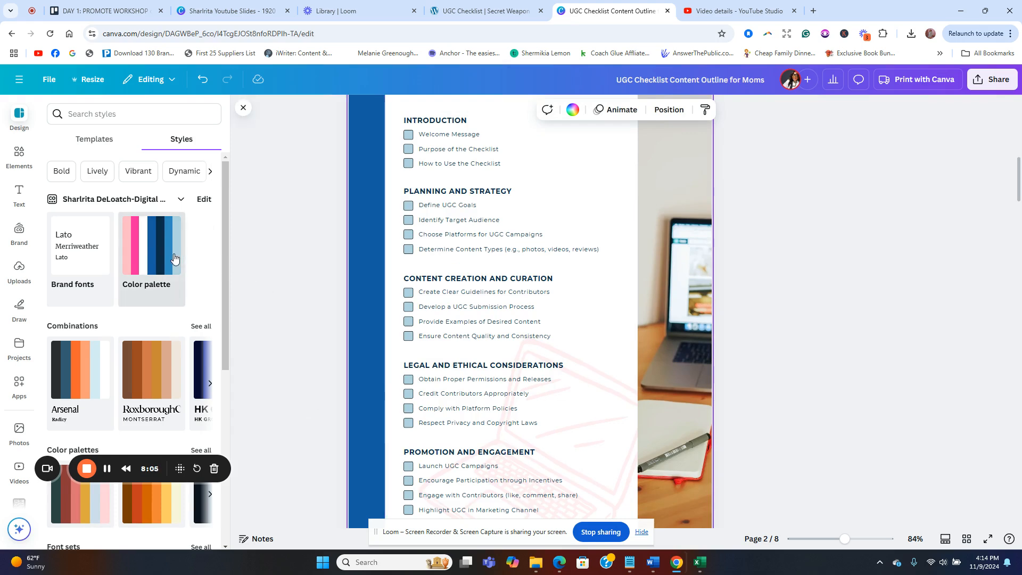
{"action": "scroll", "coordinate": [640, 350], "scroll_direction": "up", "scroll_amount": 5}
{"action": "scroll", "coordinate": [640, 348], "scroll_direction": "down", "scroll_amount": 5}
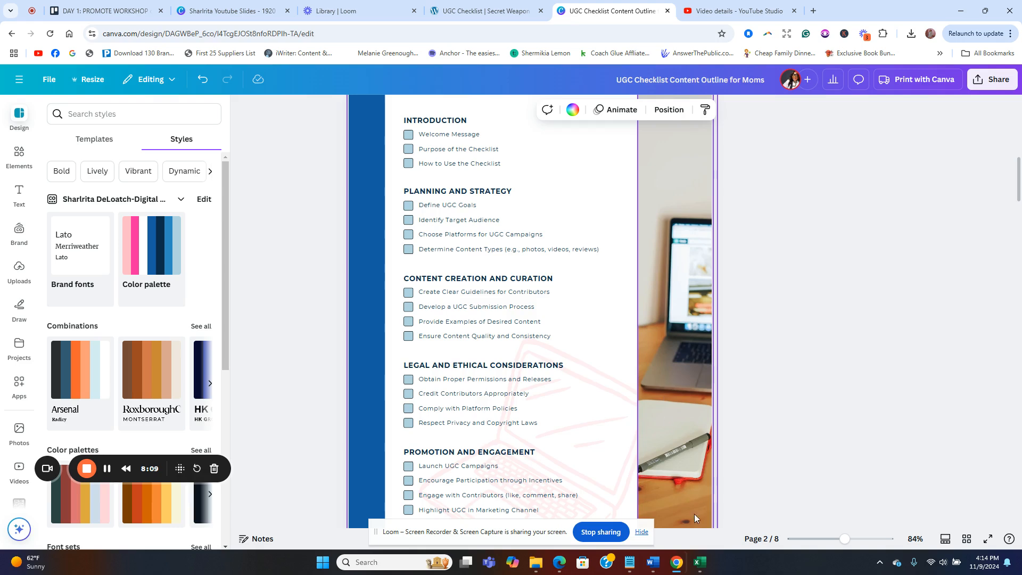
{"action": "scroll", "coordinate": [694, 511], "scroll_direction": "down", "scroll_amount": 1}
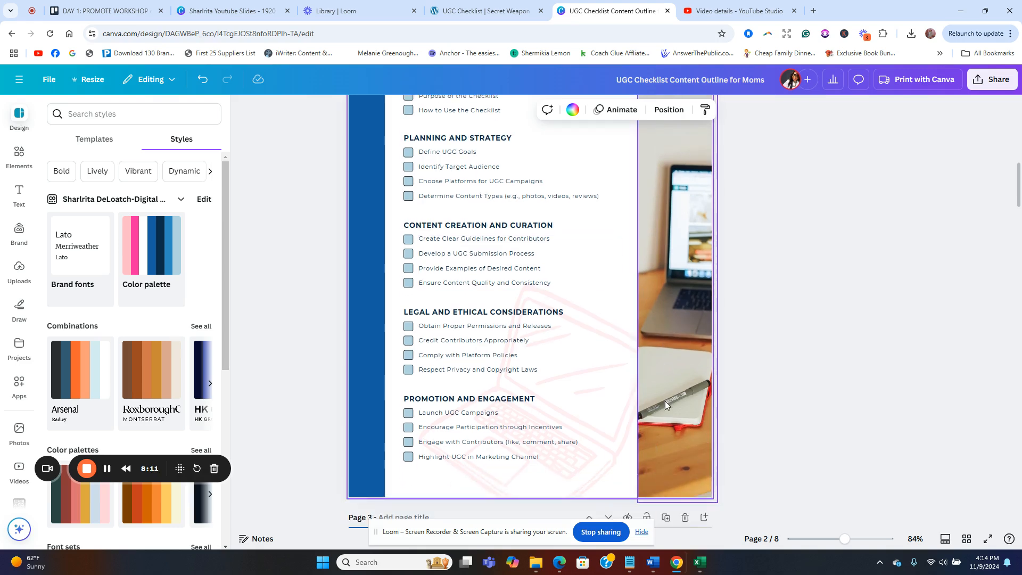
{"action": "scroll", "coordinate": [783, 454], "scroll_direction": "up", "scroll_amount": 2}
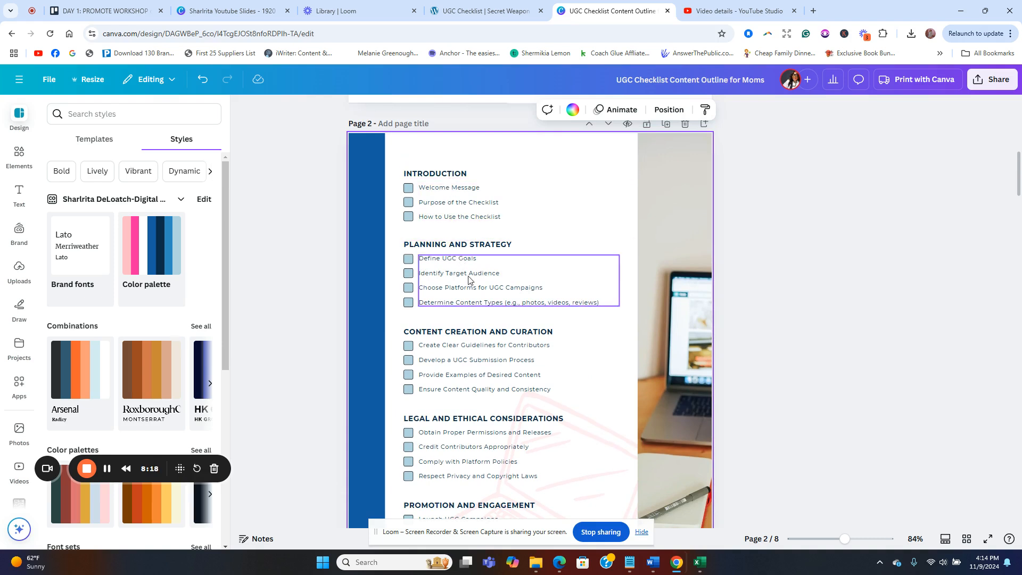
{"action": "scroll", "coordinate": [471, 274], "scroll_direction": "down", "scroll_amount": 2}
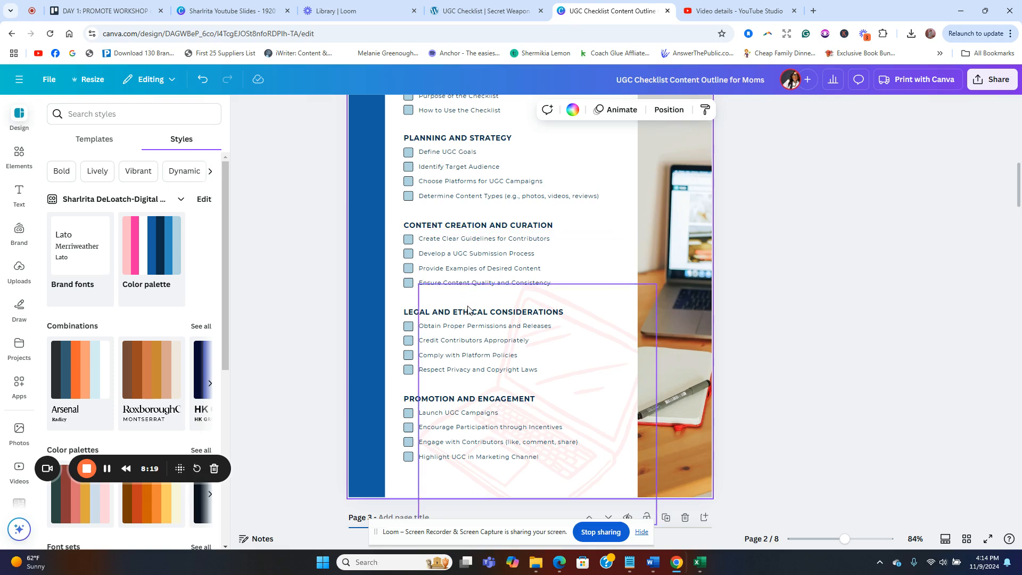
{"action": "scroll", "coordinate": [479, 320], "scroll_direction": "down", "scroll_amount": 5}
{"action": "scroll", "coordinate": [479, 320], "scroll_direction": "down", "scroll_amount": 2}
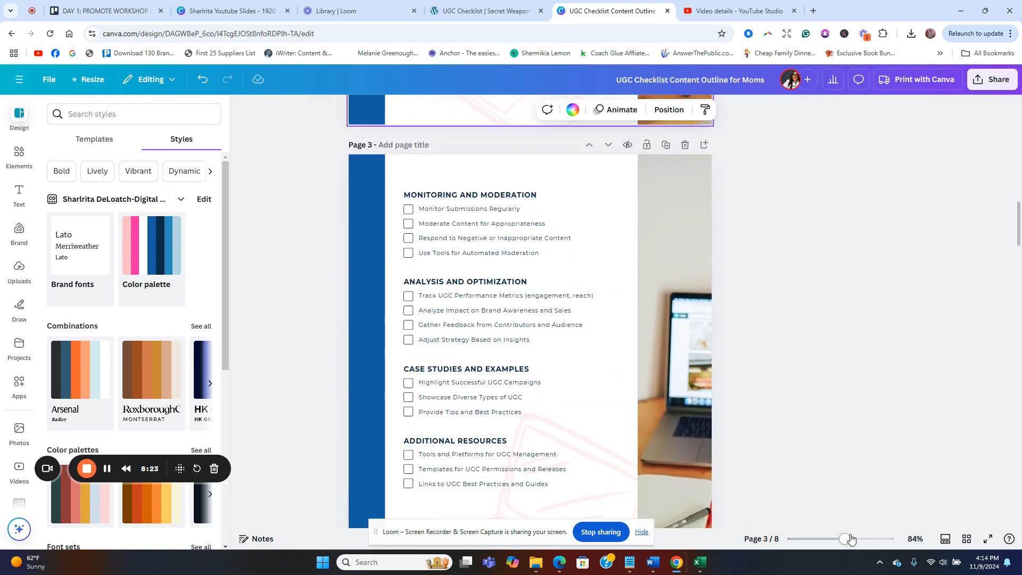
Step: Examine the sample content on pages 4 and 5 at a larger zoom, from the introduction to promotion and engagement
{"action": "left_click_drag", "start_coordinate": [851, 540], "coordinate": [868, 539]}
{"action": "scroll", "coordinate": [670, 330], "scroll_direction": "down", "scroll_amount": 3}
{"action": "scroll", "coordinate": [664, 314], "scroll_direction": "down", "scroll_amount": 10}
{"action": "scroll", "coordinate": [631, 335], "scroll_direction": "down", "scroll_amount": 2}
{"action": "scroll", "coordinate": [652, 282], "scroll_direction": "up", "scroll_amount": 2}
{"action": "scroll", "coordinate": [468, 353], "scroll_direction": "down", "scroll_amount": 2}
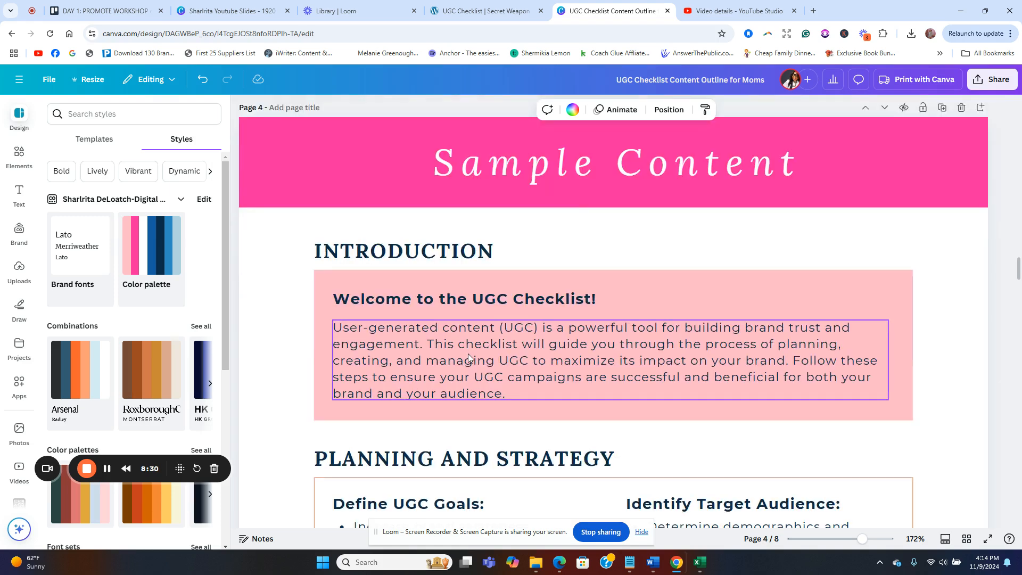
{"action": "scroll", "coordinate": [468, 354], "scroll_direction": "down", "scroll_amount": 6}
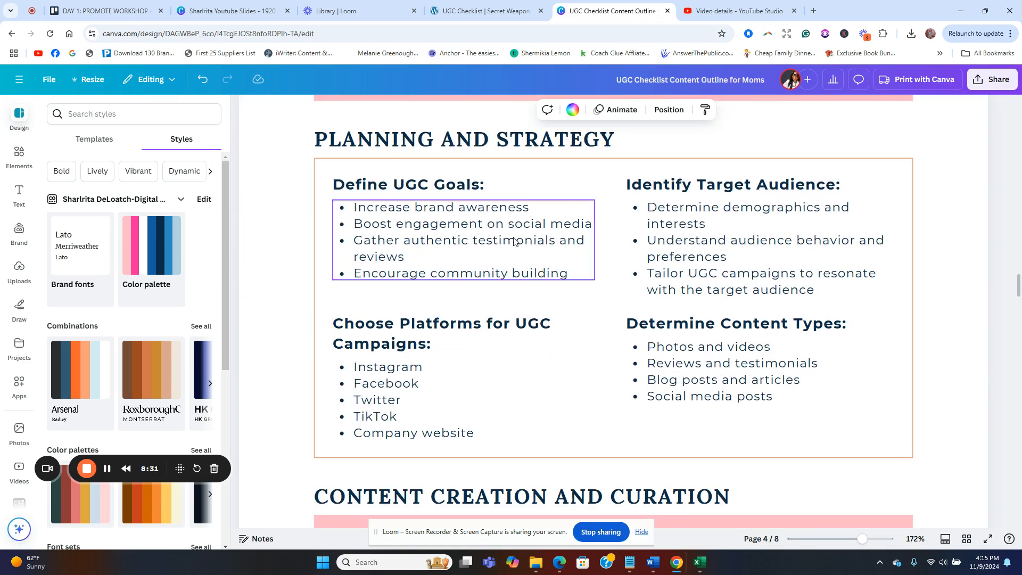
{"action": "scroll", "coordinate": [525, 342], "scroll_direction": "down", "scroll_amount": 7}
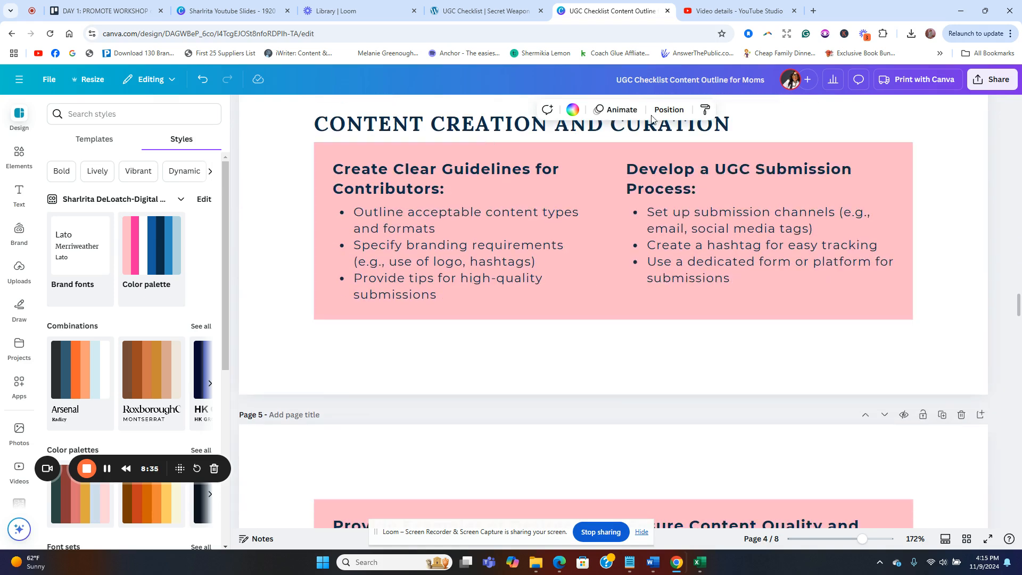
{"action": "scroll", "coordinate": [622, 290], "scroll_direction": "down", "scroll_amount": 8}
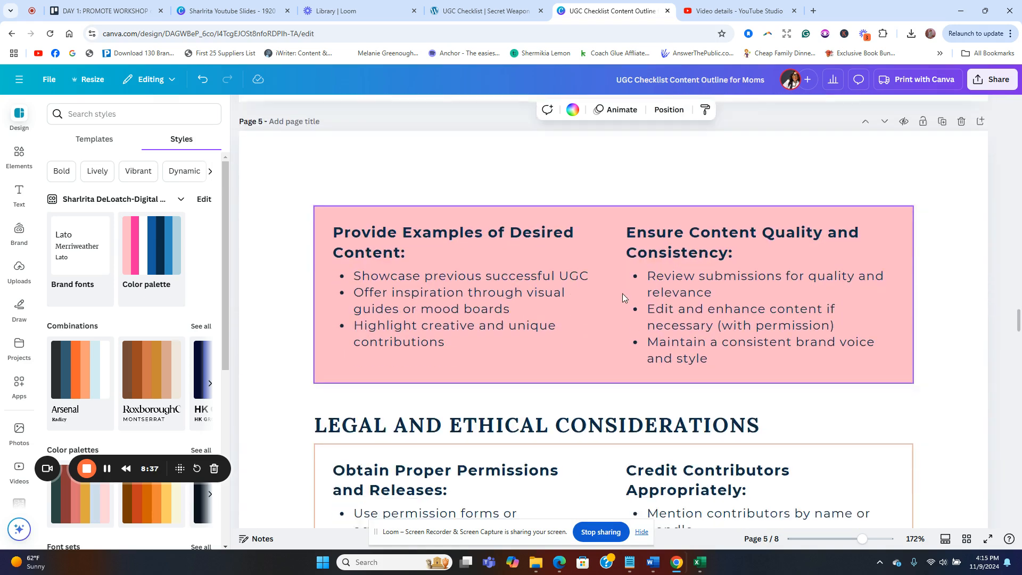
{"action": "scroll", "coordinate": [624, 297], "scroll_direction": "down", "scroll_amount": 1}
{"action": "scroll", "coordinate": [642, 276], "scroll_direction": "down", "scroll_amount": 6}
{"action": "scroll", "coordinate": [668, 314], "scroll_direction": "down", "scroll_amount": 1}
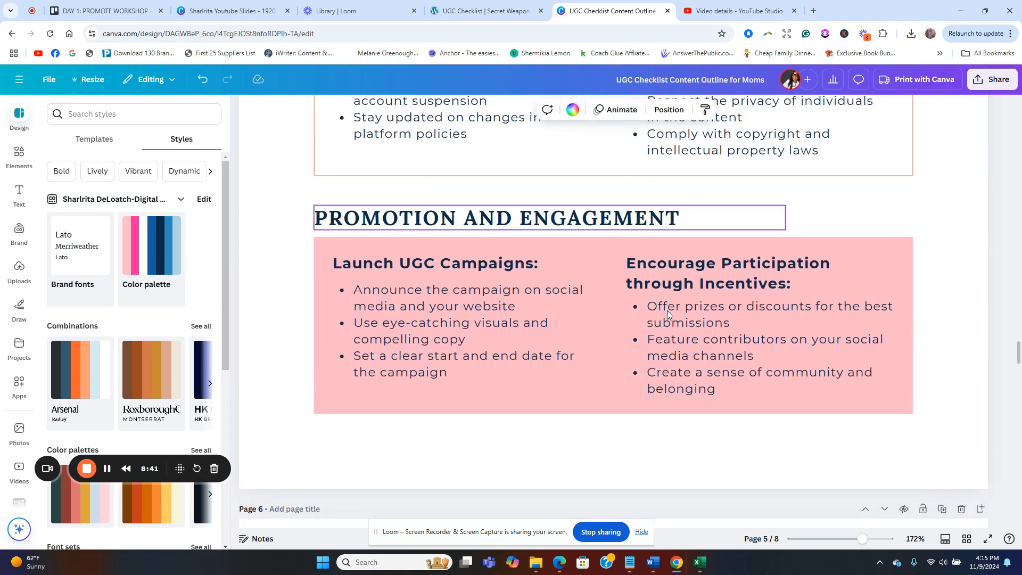
Step: Read through the sample content on pages 6 to 8, from engaging contributors to the best-practice guide links
{"action": "scroll", "coordinate": [486, 292], "scroll_direction": "down", "scroll_amount": 4}
{"action": "scroll", "coordinate": [539, 322], "scroll_direction": "down", "scroll_amount": 3}
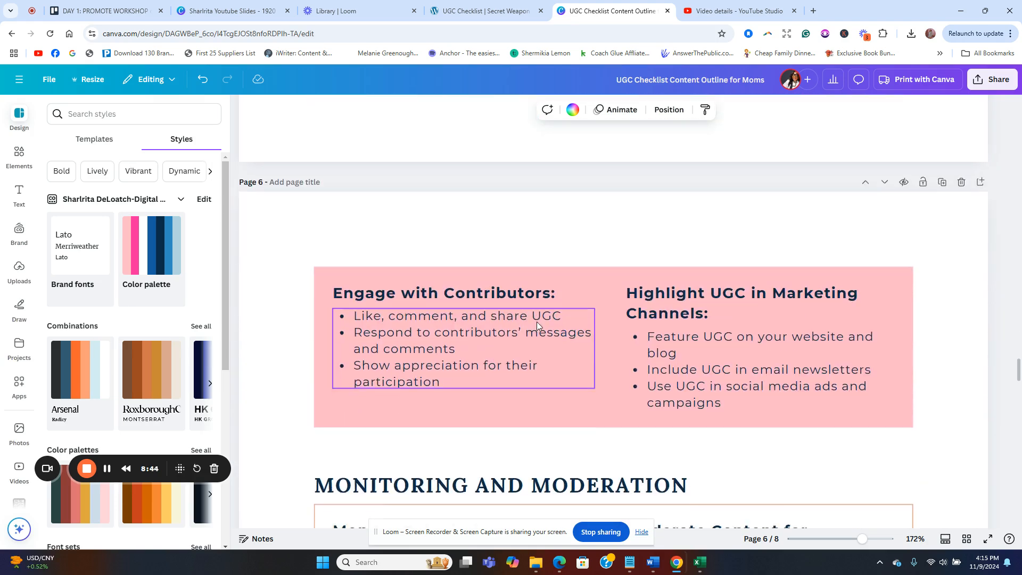
{"action": "scroll", "coordinate": [586, 322], "scroll_direction": "down", "scroll_amount": 3}
{"action": "scroll", "coordinate": [592, 321], "scroll_direction": "down", "scroll_amount": 1}
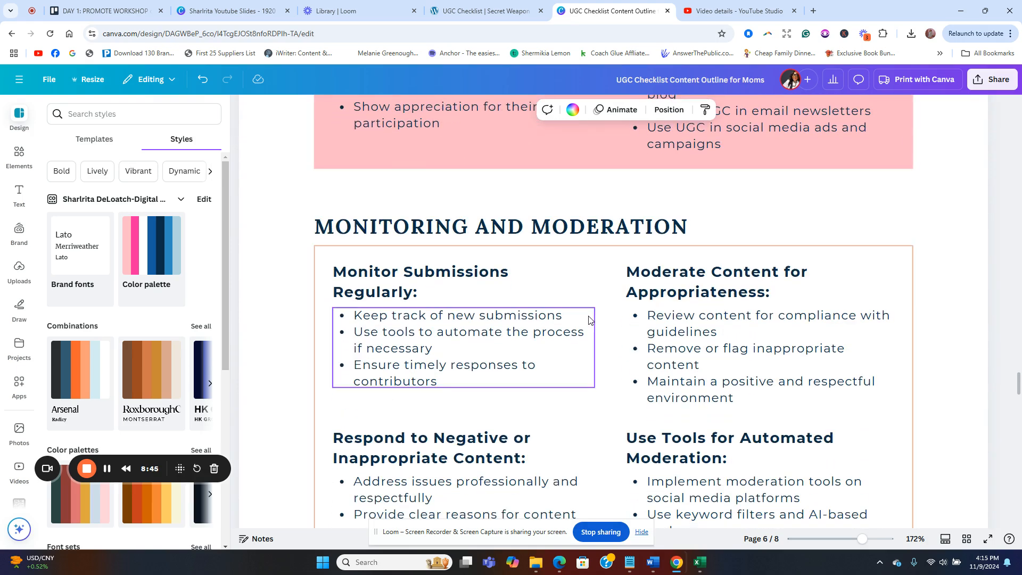
{"action": "scroll", "coordinate": [568, 320], "scroll_direction": "down", "scroll_amount": 7}
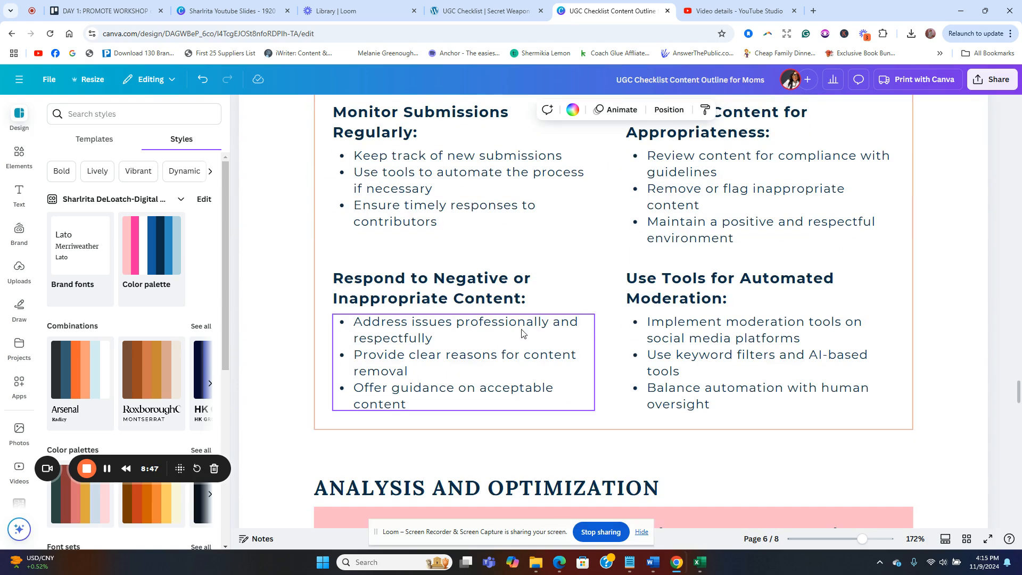
{"action": "scroll", "coordinate": [530, 339], "scroll_direction": "down", "scroll_amount": 6}
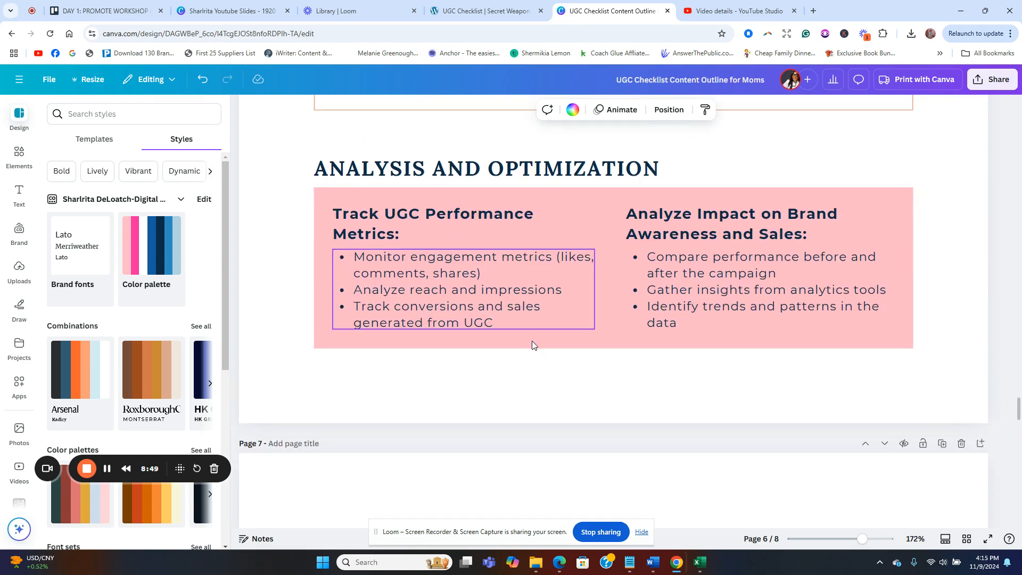
{"action": "scroll", "coordinate": [535, 349], "scroll_direction": "down", "scroll_amount": 5}
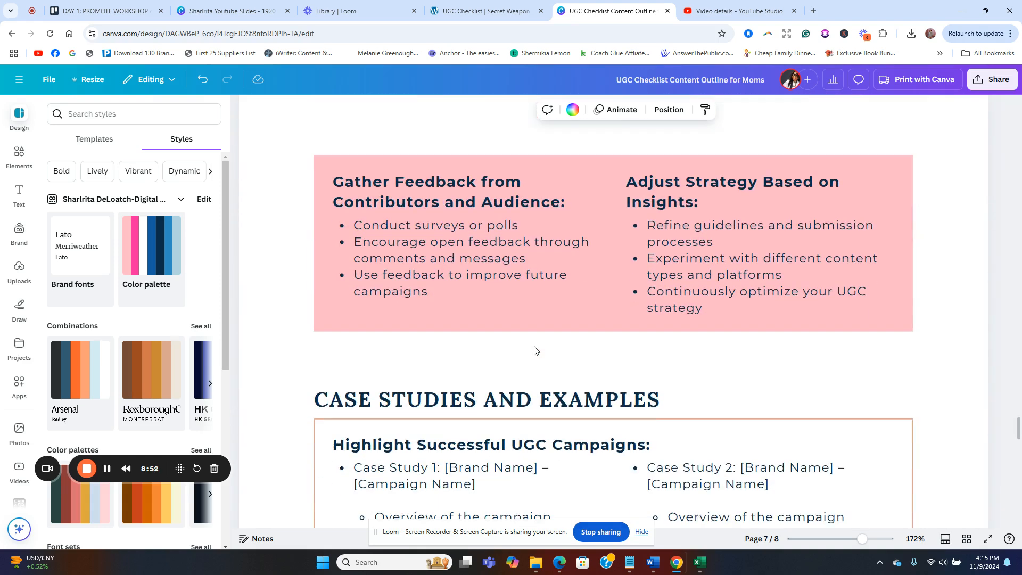
{"action": "scroll", "coordinate": [590, 368], "scroll_direction": "down", "scroll_amount": 2}
{"action": "scroll", "coordinate": [588, 368], "scroll_direction": "up", "scroll_amount": 2}
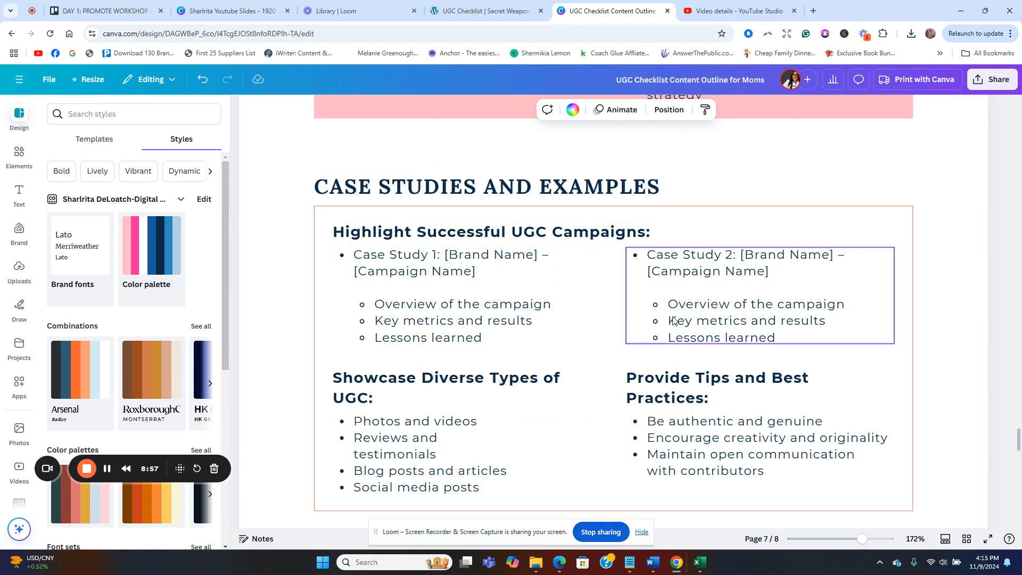
{"action": "scroll", "coordinate": [673, 321], "scroll_direction": "down", "scroll_amount": 7}
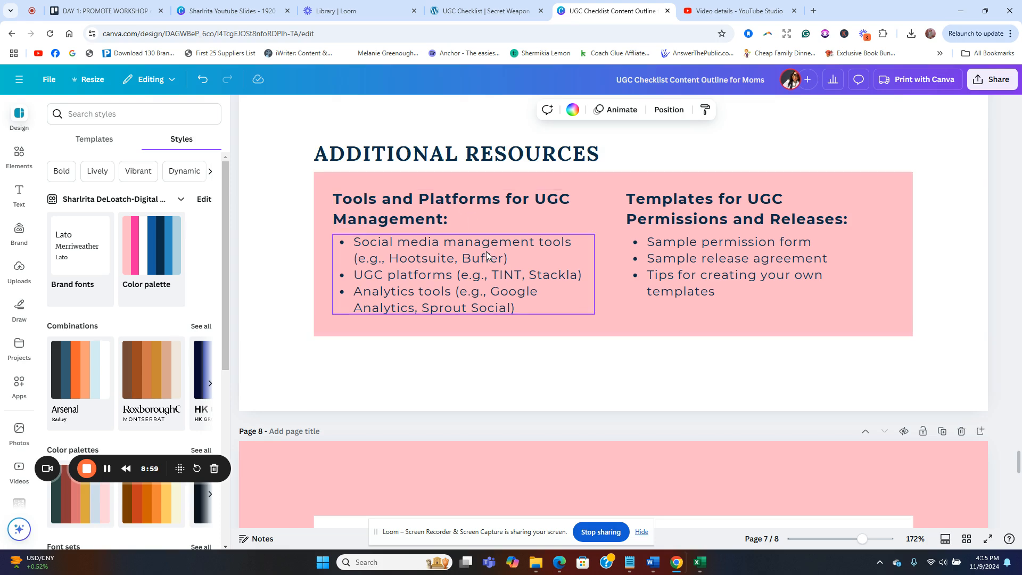
{"action": "scroll", "coordinate": [495, 266], "scroll_direction": "down", "scroll_amount": 6}
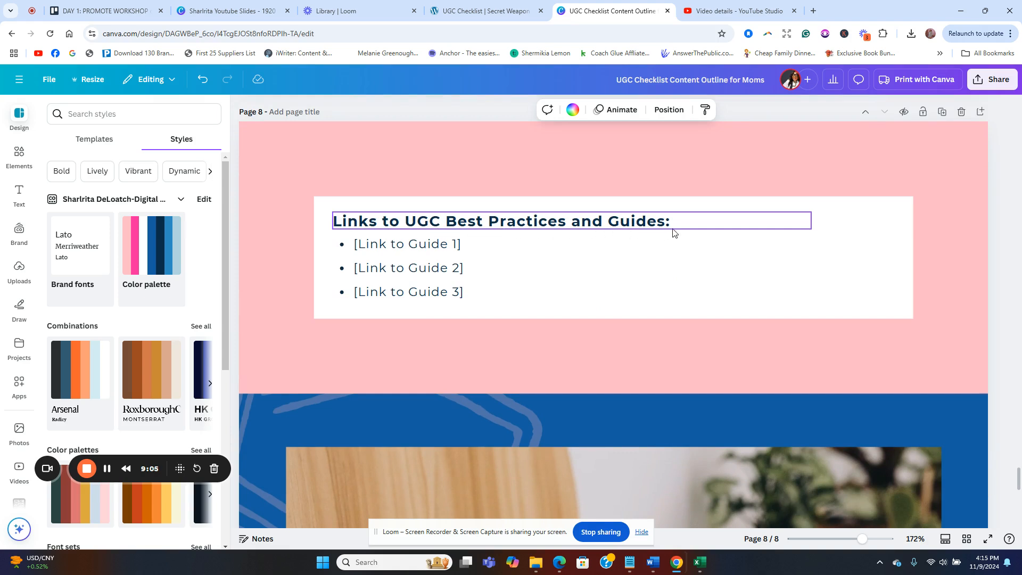
Step: Select the "[Link to Guide 1]" placeholder in the links list on page 8, leaving its text as it is
{"action": "left_click", "coordinate": [383, 248]}
{"action": "double_click", "coordinate": [400, 244]}
{"action": "left_click", "coordinate": [598, 279]}
{"action": "left_click_drag", "start_coordinate": [562, 276], "coordinate": [561, 285]}
{"action": "left_click", "coordinate": [639, 268]}
Step: Search the stock photos for "desk" to find a replacement for the desk photo at the end of page 8
{"action": "scroll", "coordinate": [681, 231], "scroll_direction": "down", "scroll_amount": 1}
{"action": "scroll", "coordinate": [682, 234], "scroll_direction": "down", "scroll_amount": 10}
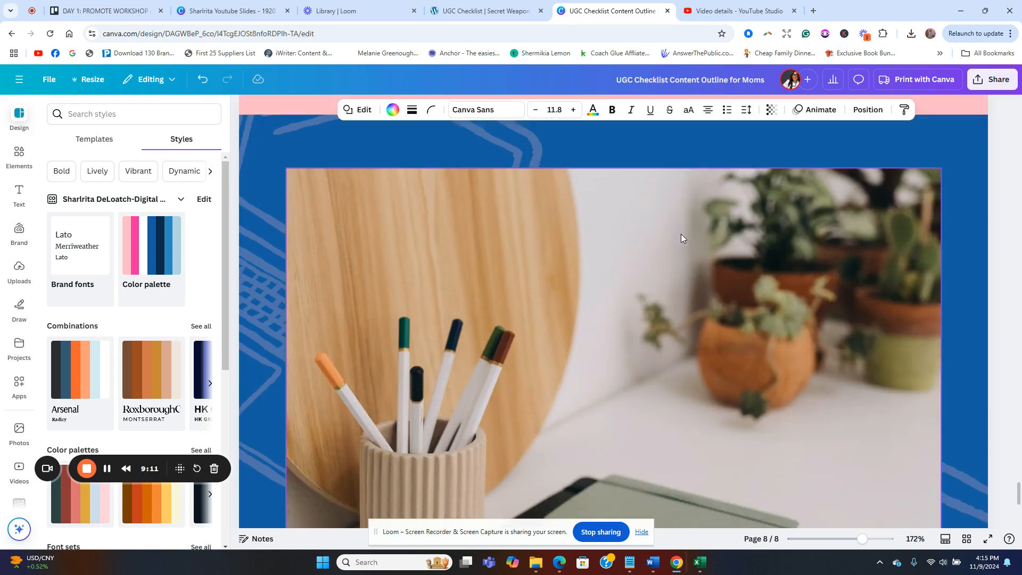
{"action": "scroll", "coordinate": [861, 305], "scroll_direction": "up", "scroll_amount": 8}
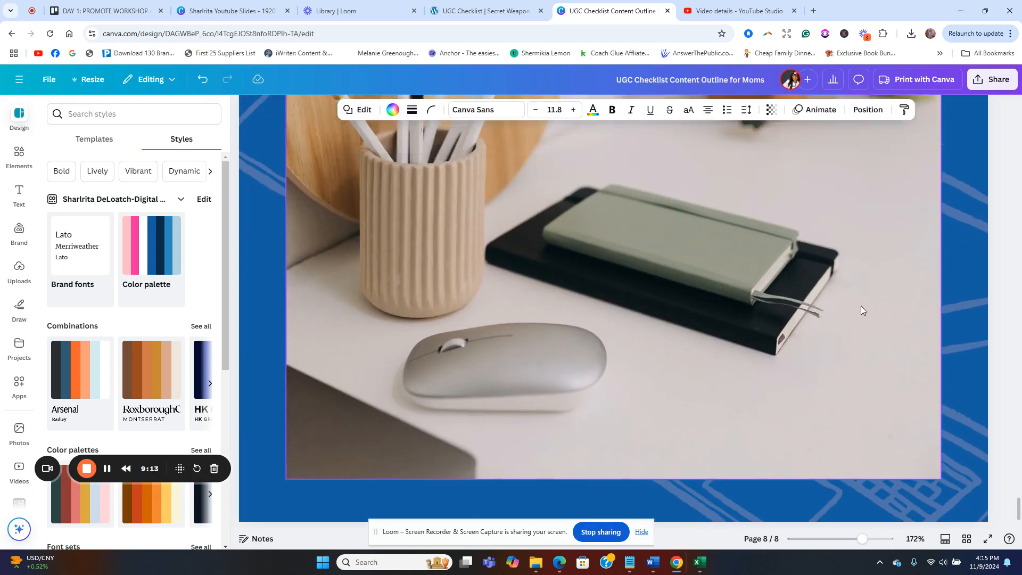
{"action": "scroll", "coordinate": [860, 296], "scroll_direction": "down", "scroll_amount": 8}
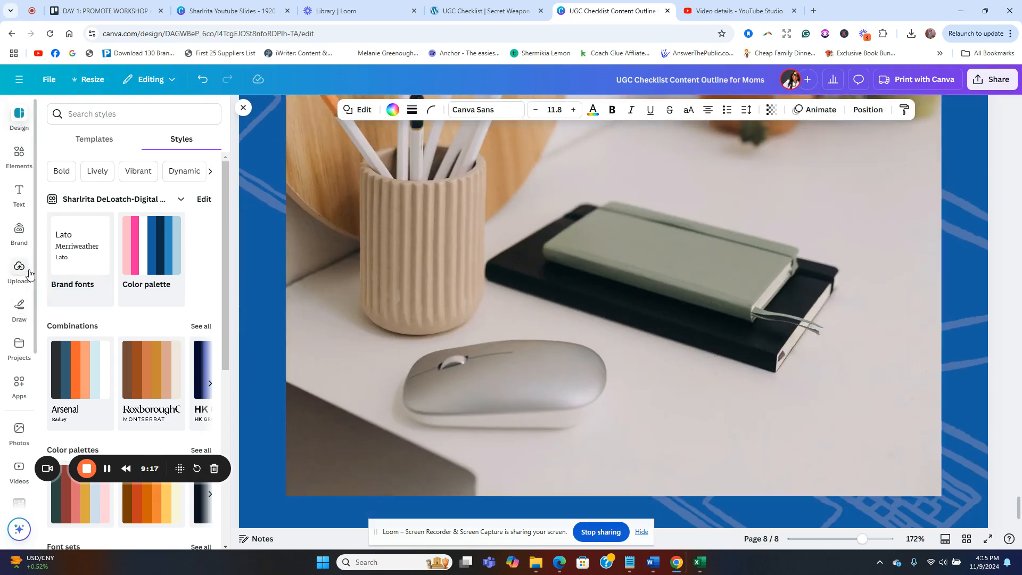
{"action": "left_click", "coordinate": [26, 272]}
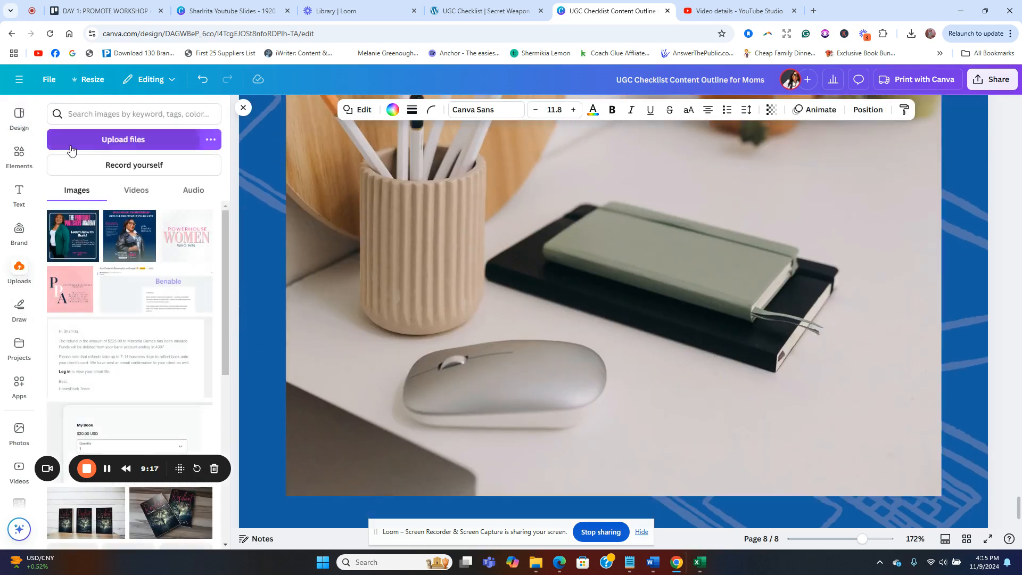
{"action": "left_click", "coordinate": [24, 435]}
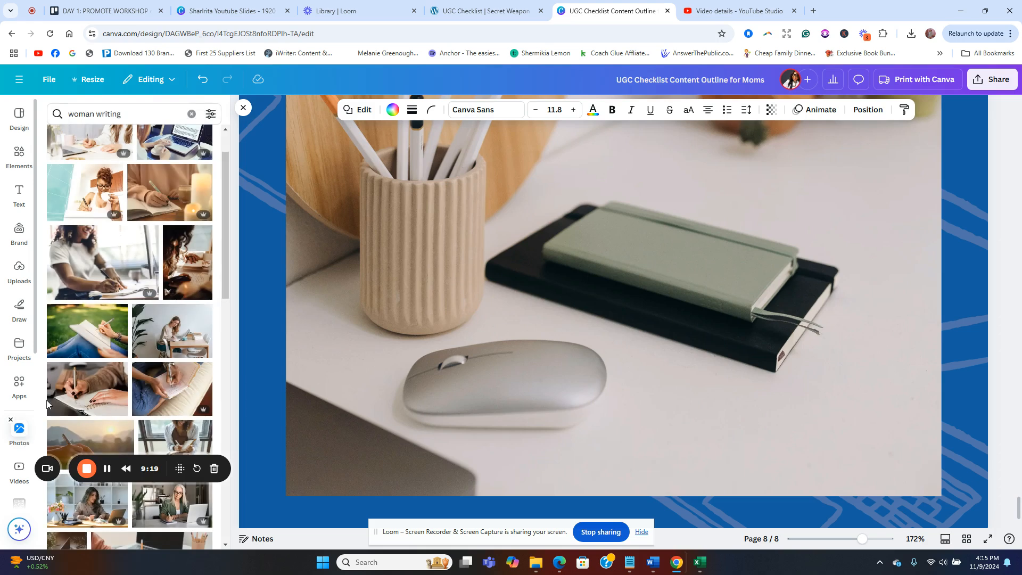
{"action": "left_click", "coordinate": [125, 113]}
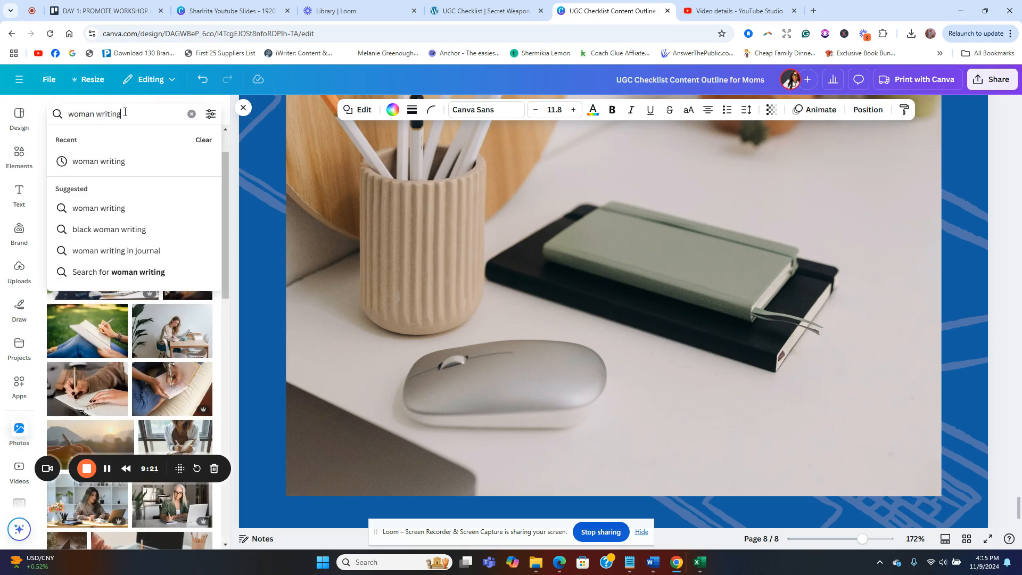
{"action": "left_click", "coordinate": [190, 115]}
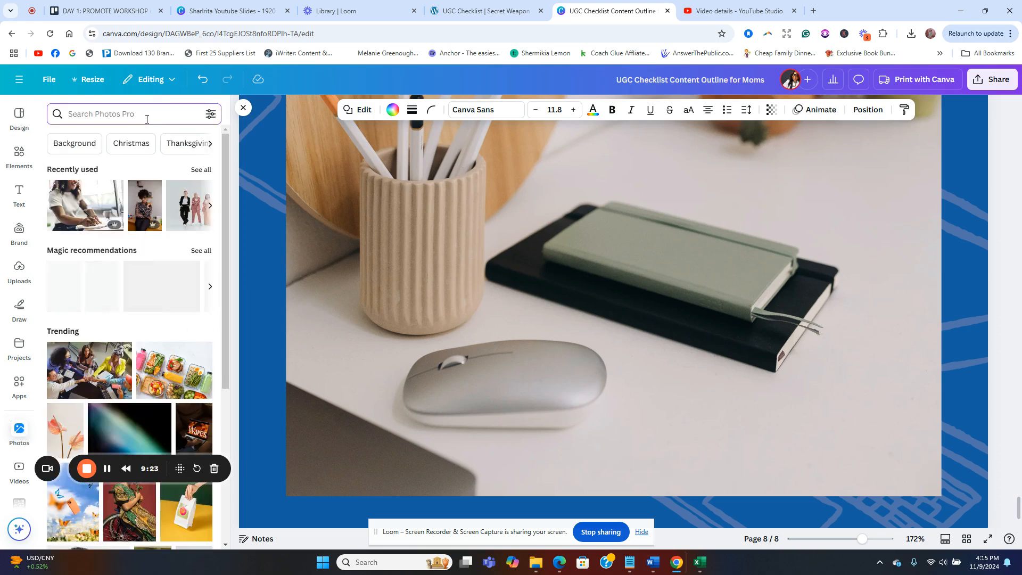
{"action": "type", "text": "desk"}
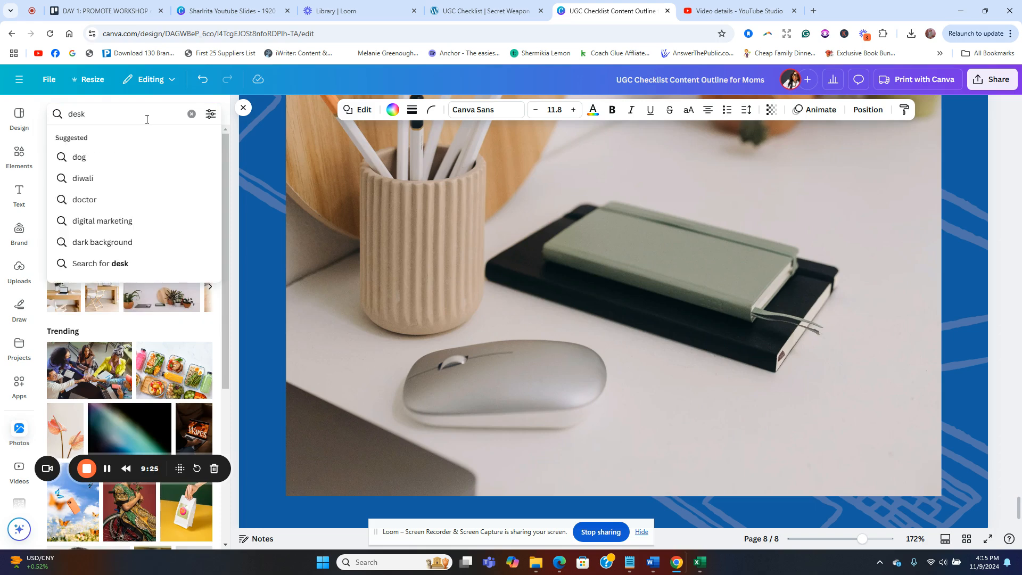
{"action": "key", "text": "Return"}
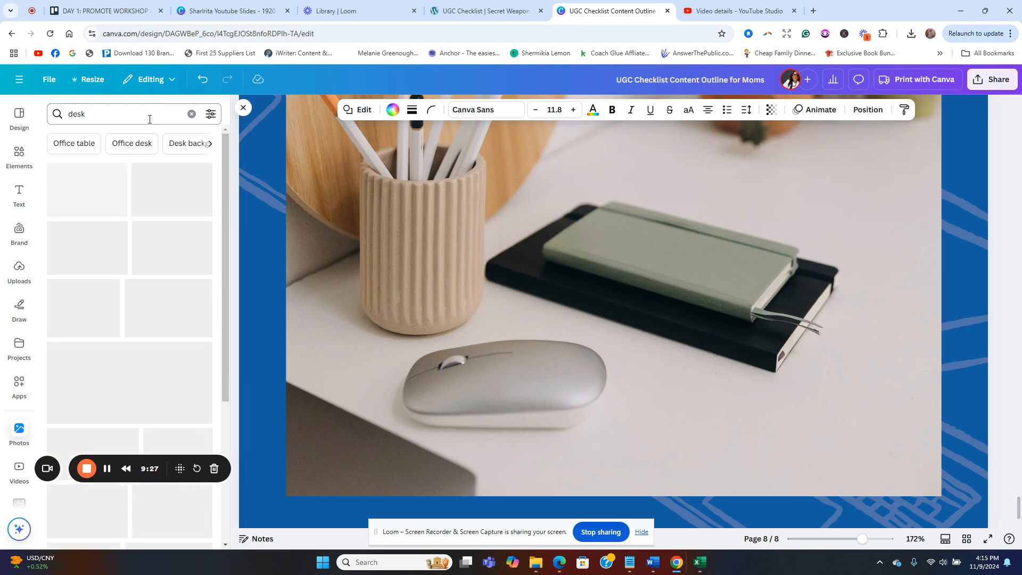
Step: Replace the page 8 desk photo with the one showing a laptop, books and plant against a white brick wall
{"action": "left_click_drag", "start_coordinate": [88, 191], "coordinate": [373, 235]}
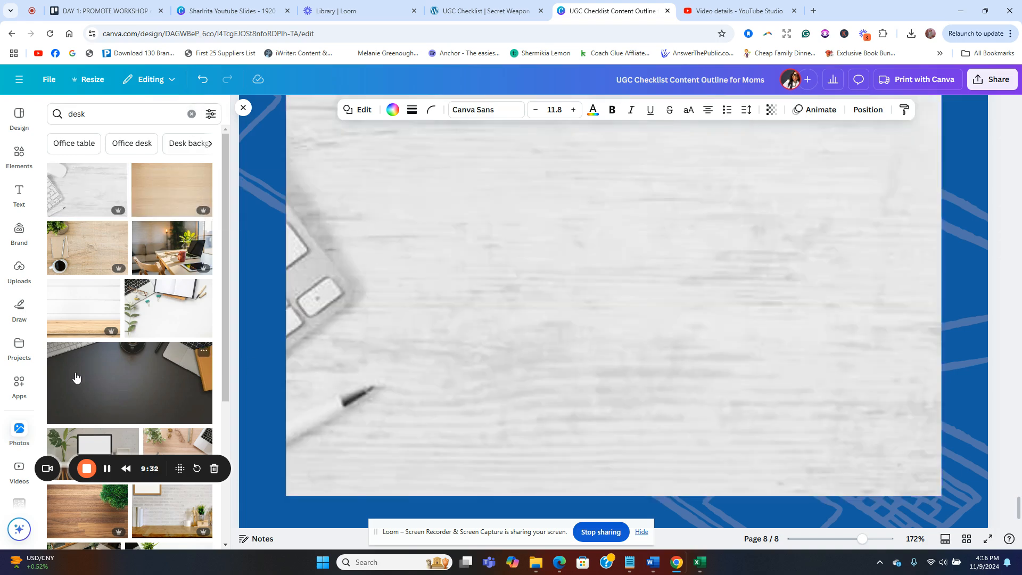
{"action": "scroll", "coordinate": [91, 382], "scroll_direction": "down", "scroll_amount": 5}
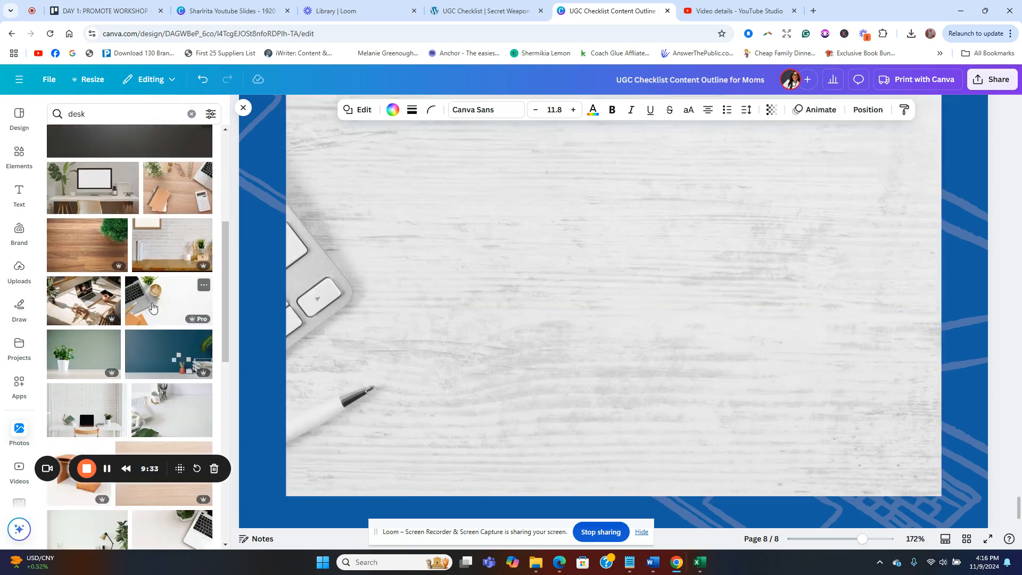
{"action": "scroll", "coordinate": [153, 308], "scroll_direction": "down", "scroll_amount": 4}
{"action": "scroll", "coordinate": [168, 293], "scroll_direction": "up", "scroll_amount": 1}
{"action": "left_click_drag", "start_coordinate": [86, 250], "coordinate": [630, 325]}
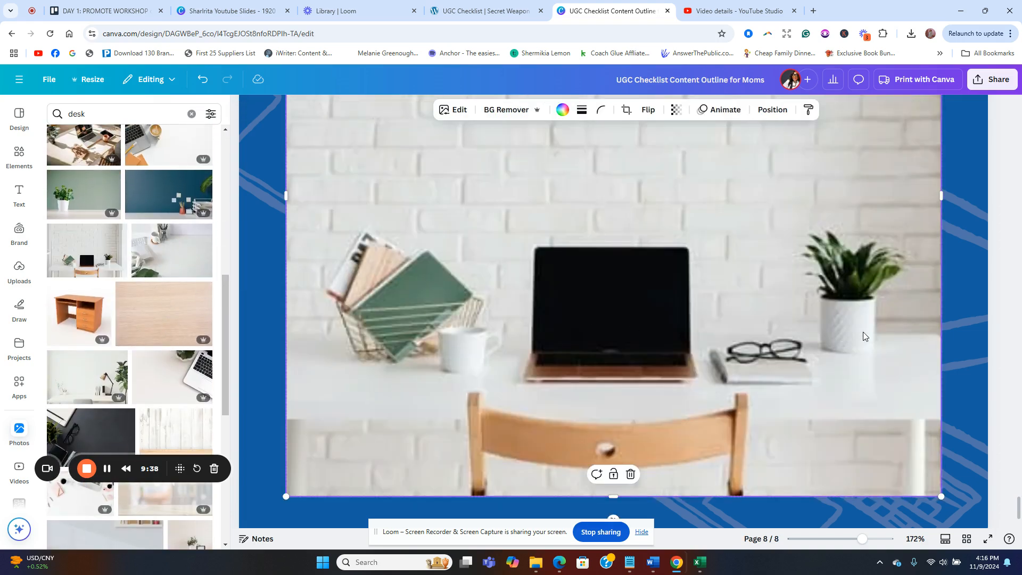
{"action": "scroll", "coordinate": [589, 304], "scroll_direction": "down", "scroll_amount": 1}
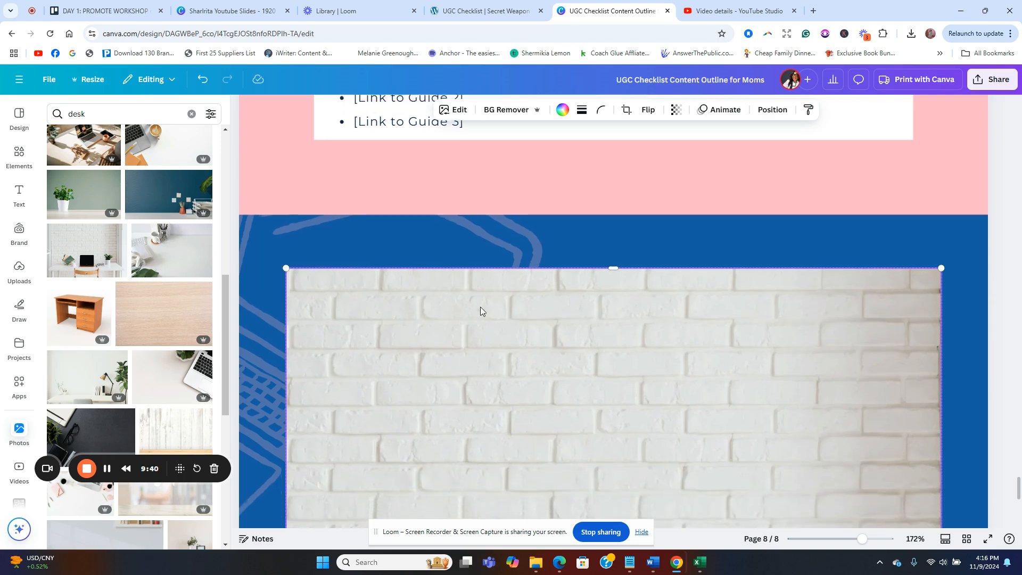
Step: Shift the laptop line drawing behind the page 8 photo slightly to the right
{"action": "left_click", "coordinate": [500, 247]}
{"action": "left_click_drag", "start_coordinate": [500, 247], "coordinate": [538, 261]}
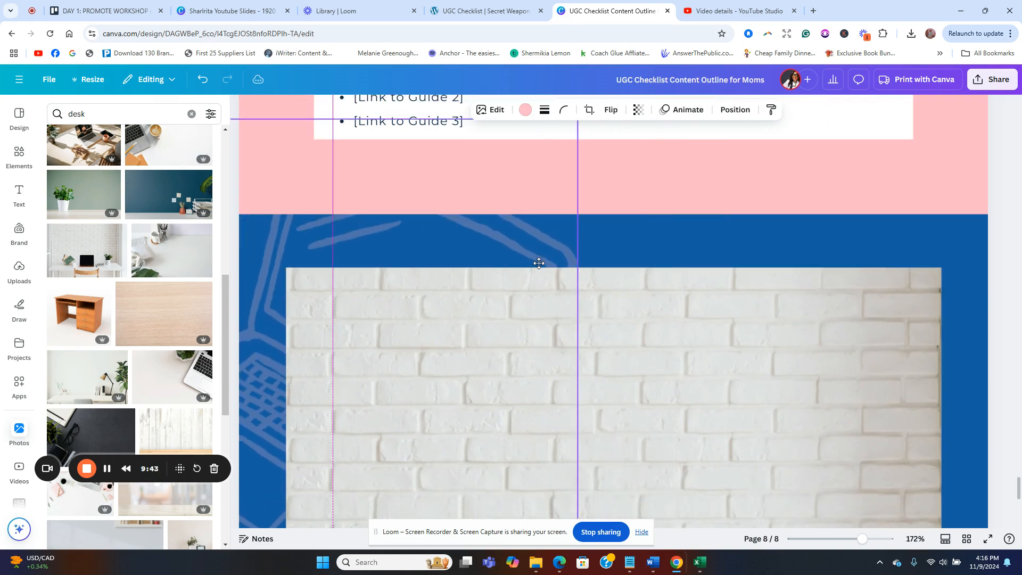
{"action": "scroll", "coordinate": [915, 353], "scroll_direction": "down", "scroll_amount": 5}
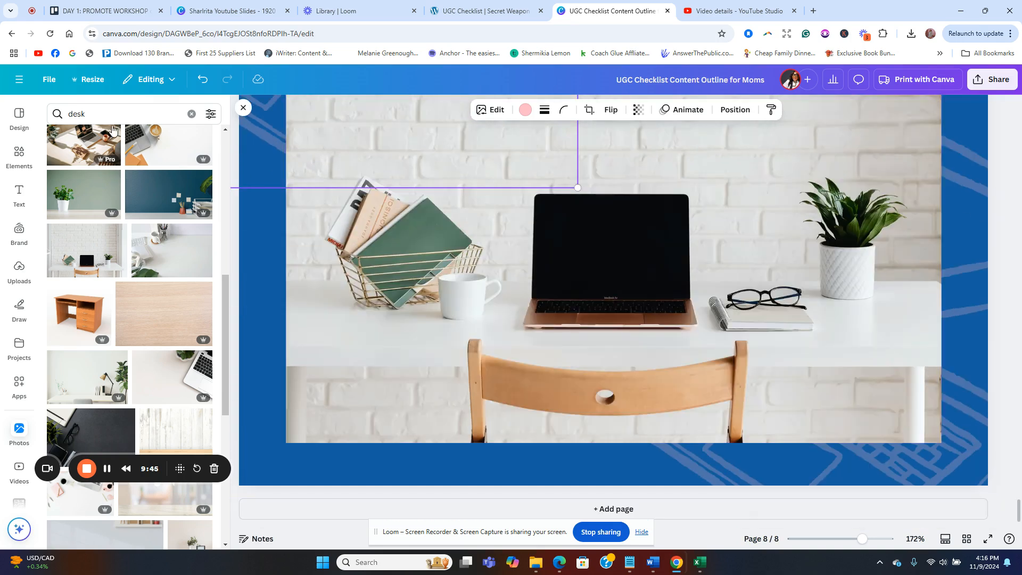
Step: Review the customized cover and the checklist sections on pages 2 and 3 at 72% zoom, with the photo search closed
{"action": "left_click", "coordinate": [244, 108]}
{"action": "scroll", "coordinate": [834, 314], "scroll_direction": "up", "scroll_amount": 6}
{"action": "scroll", "coordinate": [1017, 296], "scroll_direction": "up", "scroll_amount": 10}
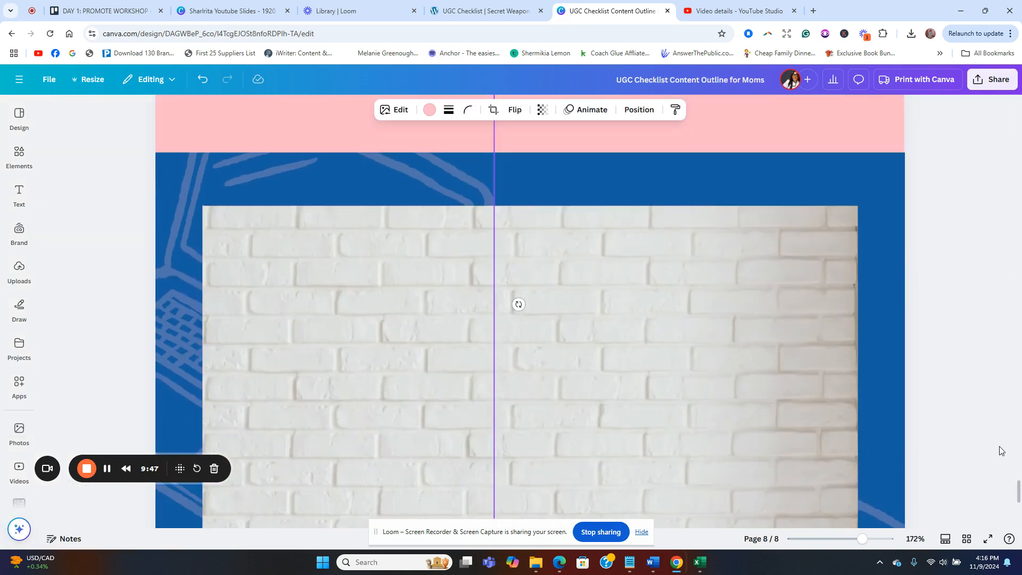
{"action": "scroll", "coordinate": [1008, 172], "scroll_direction": "up", "scroll_amount": 10}
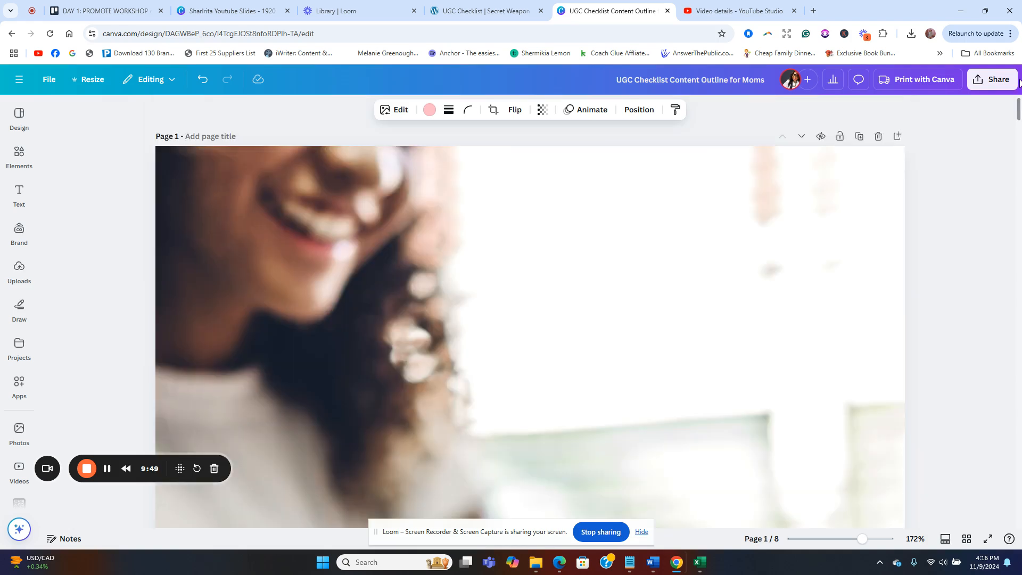
{"action": "scroll", "coordinate": [947, 277], "scroll_direction": "down", "scroll_amount": 1}
{"action": "left_click_drag", "start_coordinate": [858, 541], "coordinate": [840, 539]}
{"action": "scroll", "coordinate": [709, 324], "scroll_direction": "down", "scroll_amount": 3}
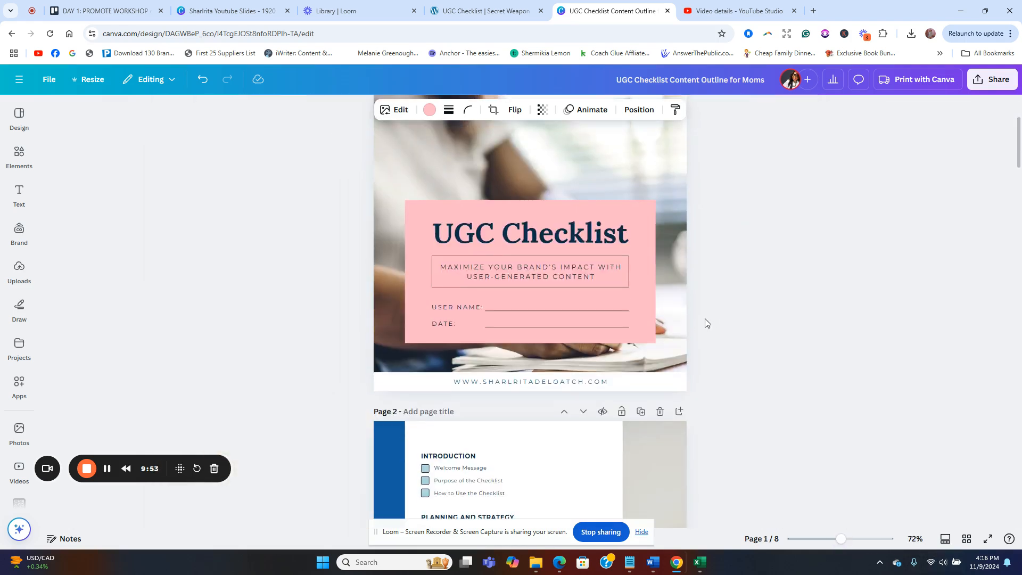
{"action": "scroll", "coordinate": [679, 257], "scroll_direction": "down", "scroll_amount": 2}
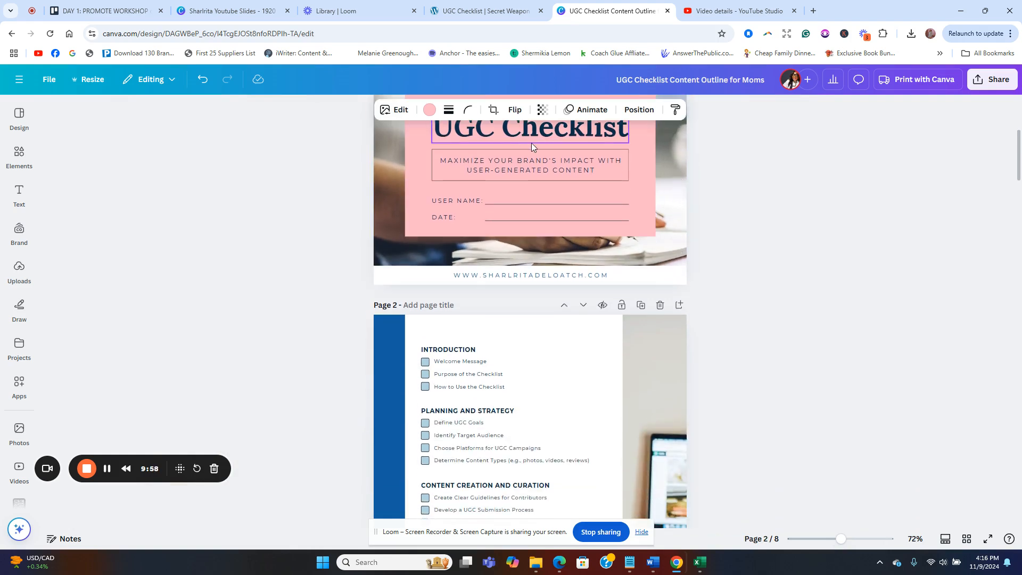
{"action": "scroll", "coordinate": [793, 293], "scroll_direction": "down", "scroll_amount": 4}
{"action": "scroll", "coordinate": [797, 295], "scroll_direction": "down", "scroll_amount": 3}
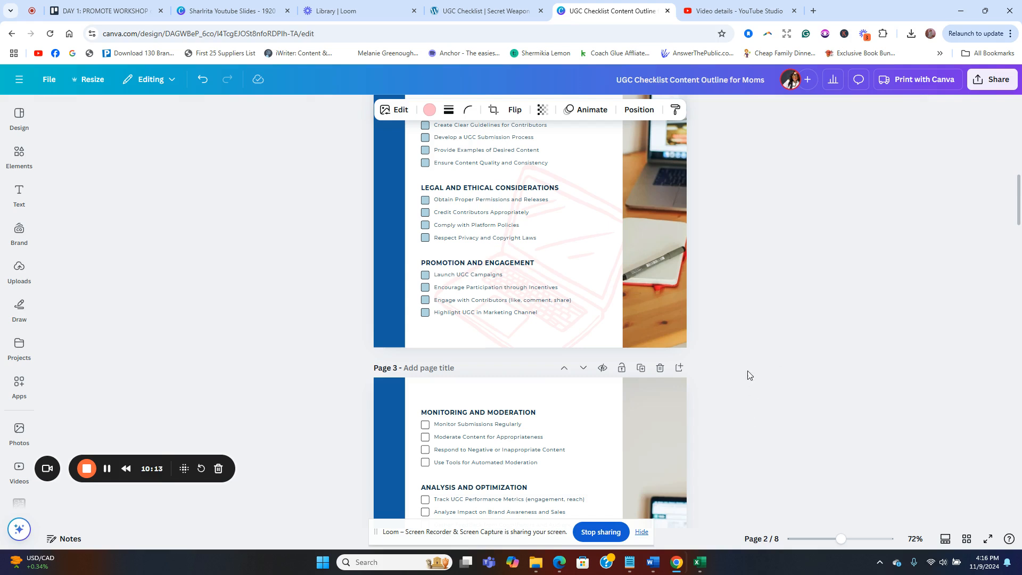
{"action": "scroll", "coordinate": [783, 361], "scroll_direction": "up", "scroll_amount": 10}
{"action": "scroll", "coordinate": [789, 363], "scroll_direction": "up", "scroll_amount": 1}
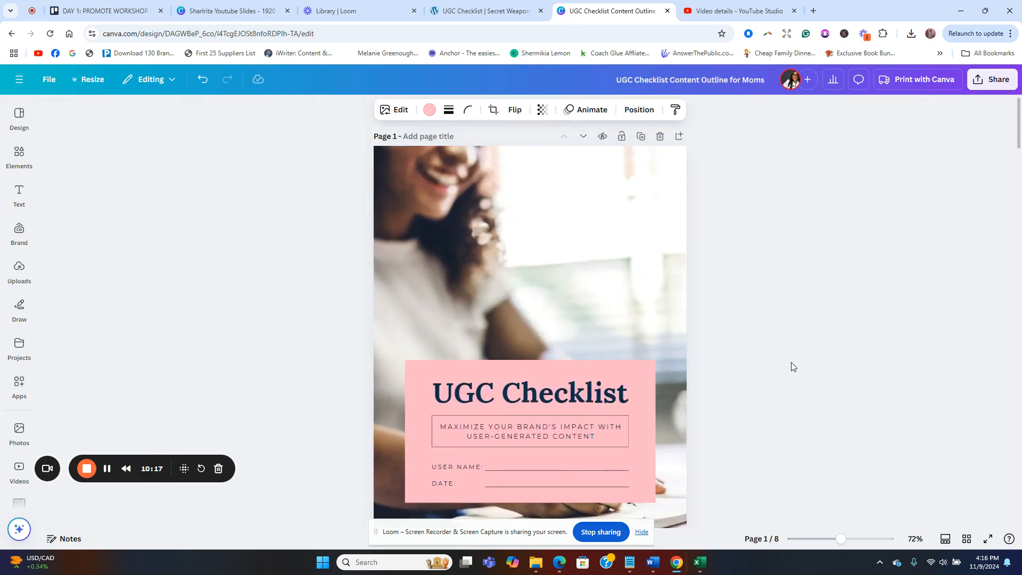
Step: Download all 8 pages of the design as a PDF Standard file
{"action": "left_click", "coordinate": [976, 86]}
{"action": "left_click", "coordinate": [830, 293]}
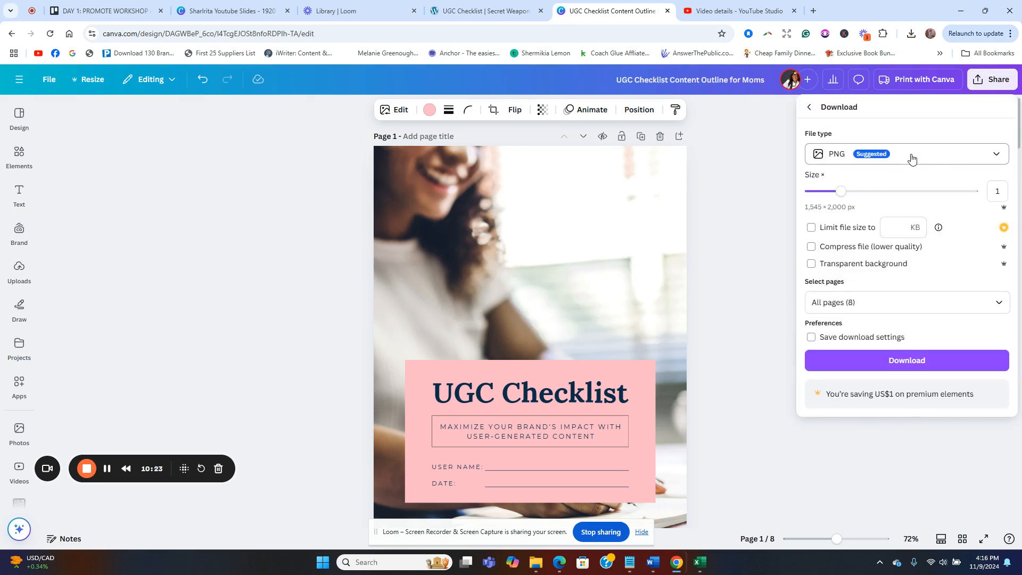
{"action": "left_click", "coordinate": [889, 162]}
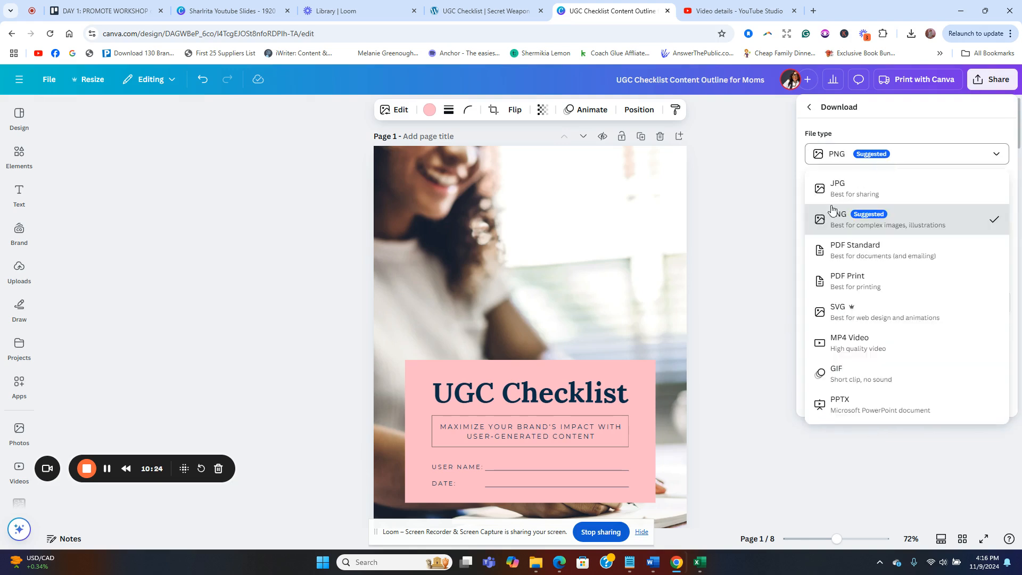
{"action": "left_click", "coordinate": [852, 259]}
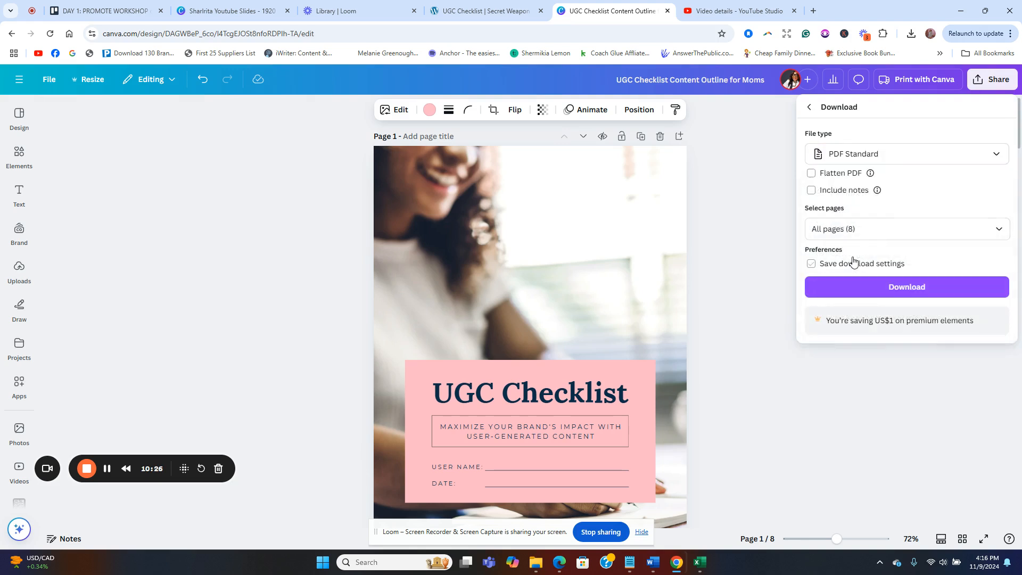
{"action": "left_click", "coordinate": [911, 290]}
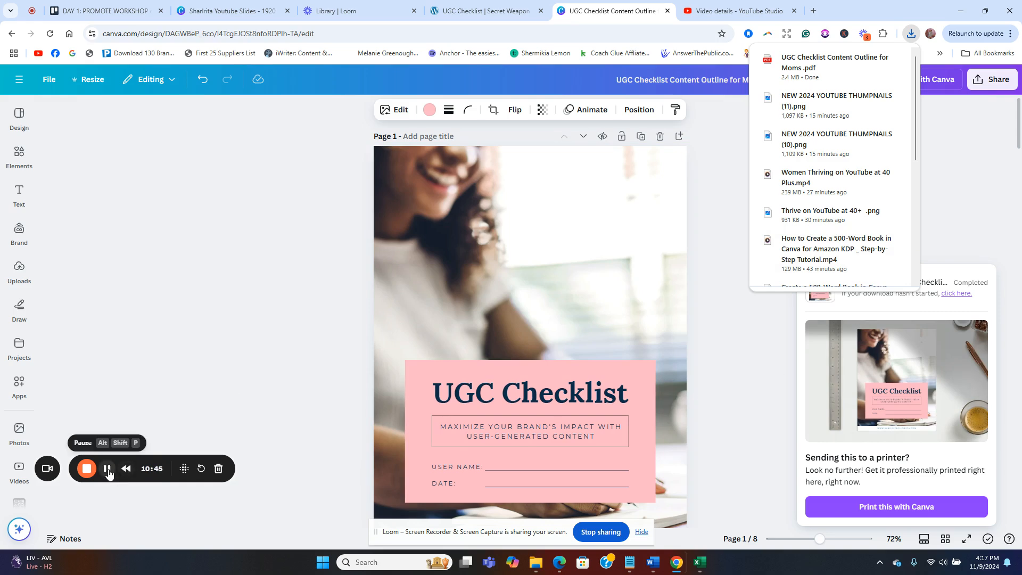
{"action": "left_click", "coordinate": [108, 469]}
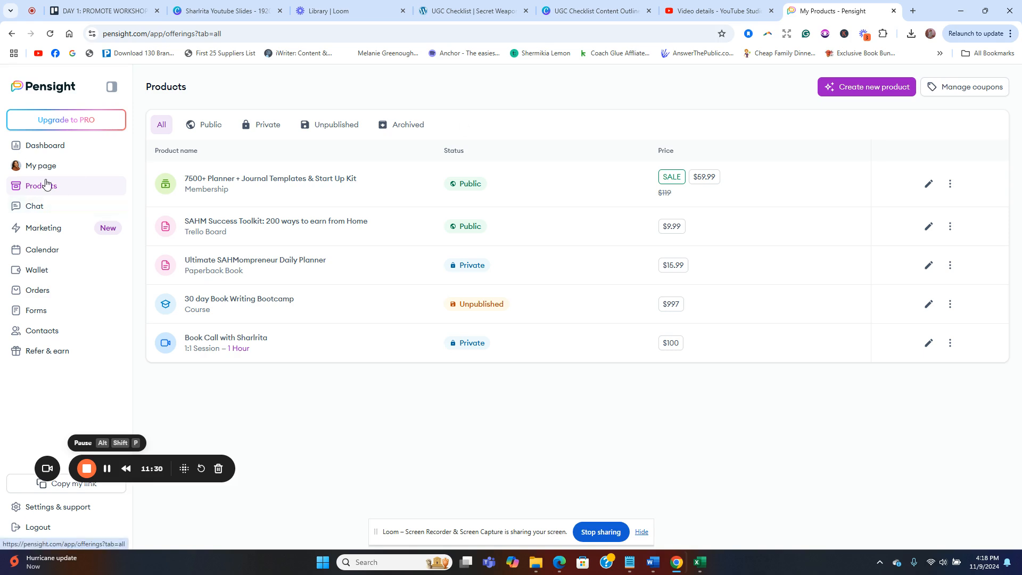
Step: Start creating a new product of the Digital Product kind in Pensight
{"action": "left_click", "coordinate": [883, 88]}
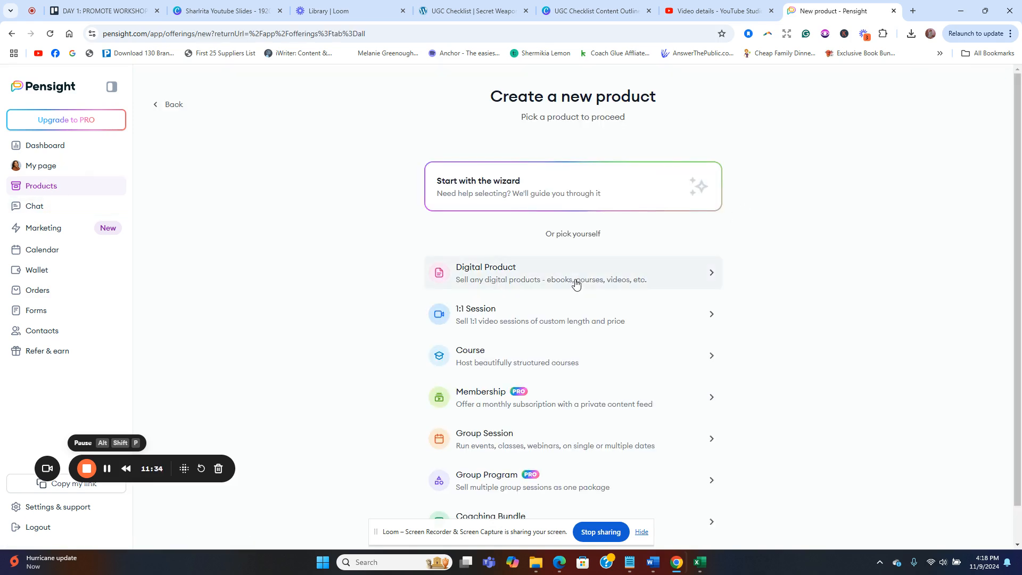
{"action": "left_click", "coordinate": [691, 282]}
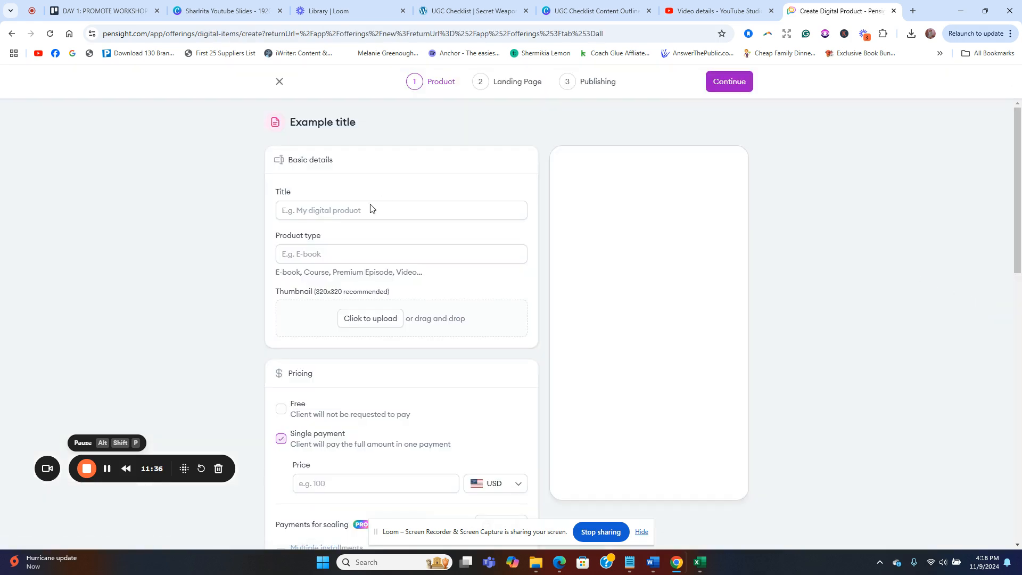
Step: Copy the cover title "UGC Checklist" from the Canva design and paste it as the title of the new Pensight product
{"action": "left_click", "coordinate": [328, 210]}
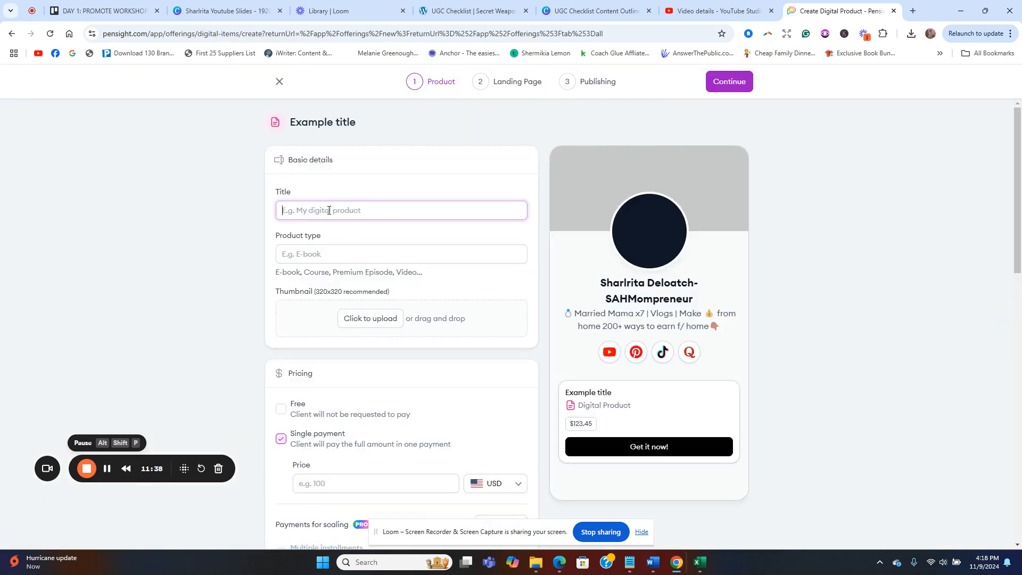
{"action": "left_click", "coordinate": [655, 8]}
{"action": "double_click", "coordinate": [477, 390]}
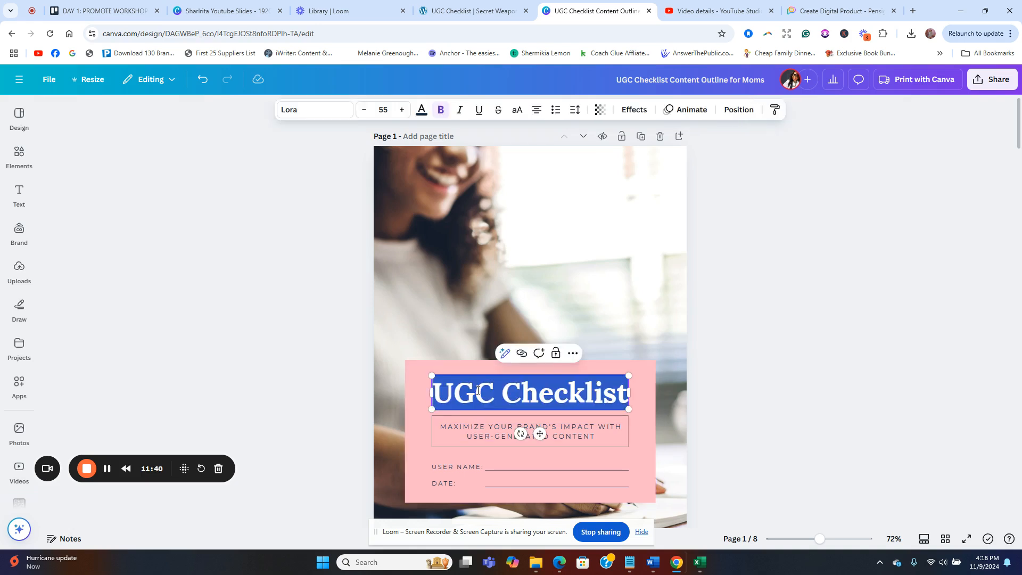
{"action": "right_click", "coordinate": [477, 390]}
{"action": "left_click", "coordinate": [513, 134]}
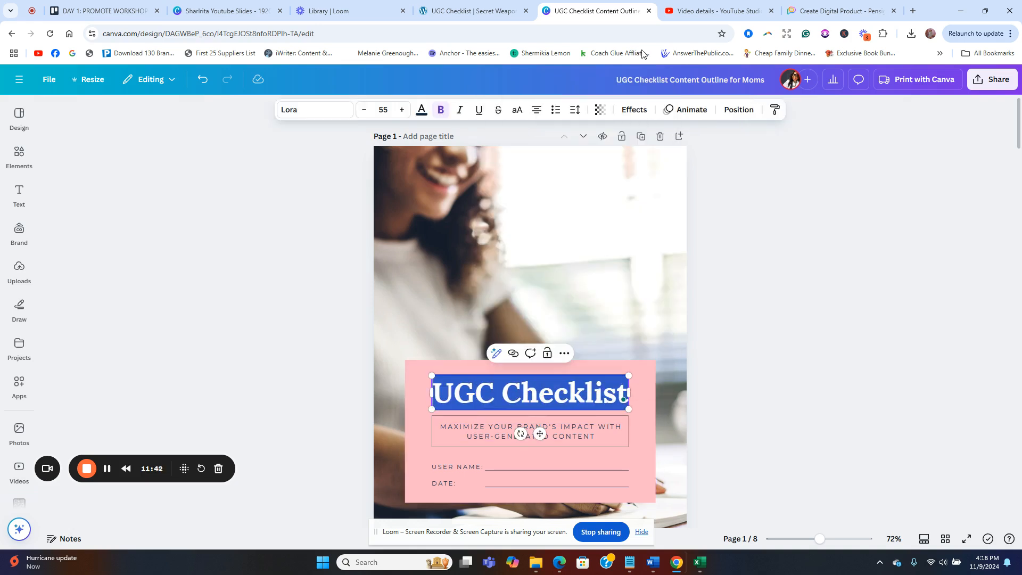
{"action": "left_click", "coordinate": [818, 9]}
{"action": "right_click", "coordinate": [329, 213]}
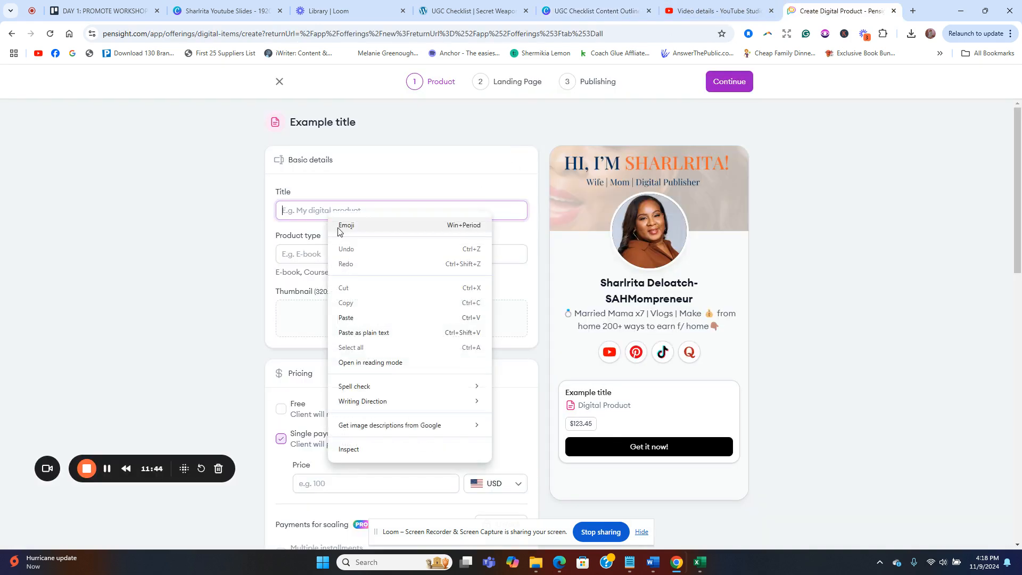
{"action": "left_click", "coordinate": [347, 318]}
Step: Set the product type to Checklist and check the recommended thumbnail size
{"action": "left_click", "coordinate": [302, 255]}
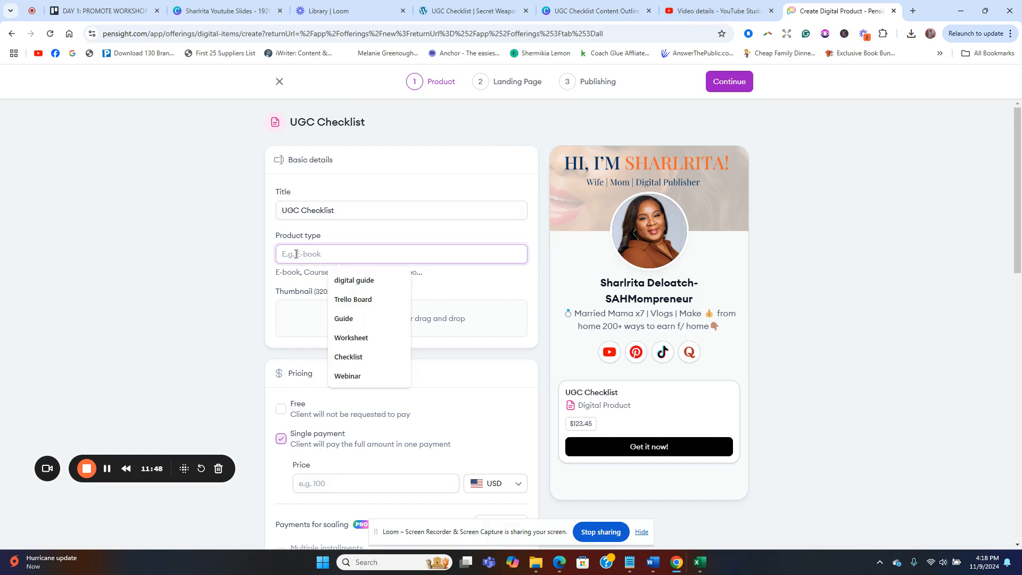
{"action": "type", "text": "Check"}
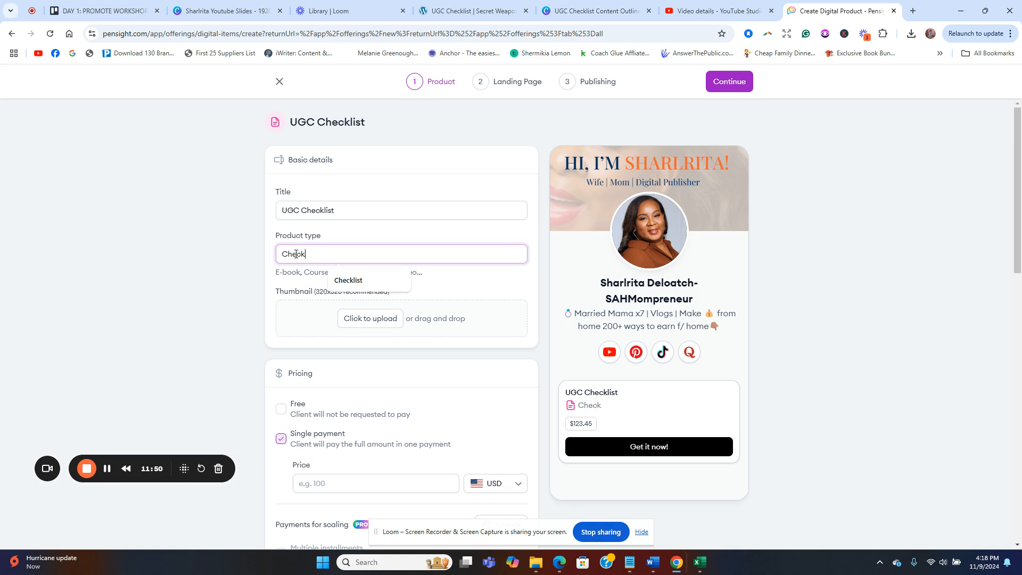
{"action": "type", "text": "l"}
{"action": "left_click", "coordinate": [332, 282]}
{"action": "left_click_drag", "start_coordinate": [278, 295], "coordinate": [430, 297]}
{"action": "left_click", "coordinate": [434, 294]}
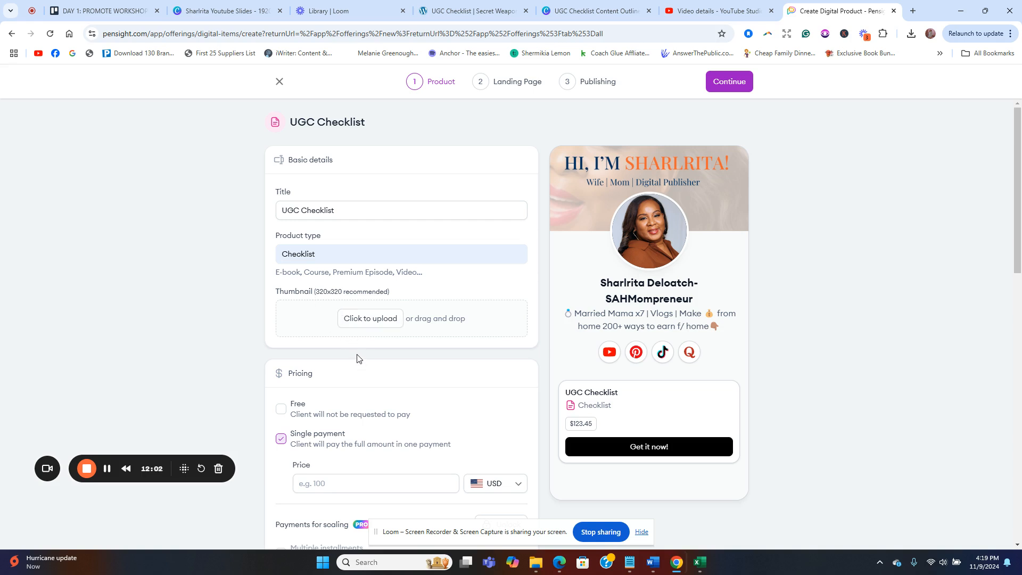
Step: Open the Canva home page in a new browser tab and recheck the recommended thumbnail size in Pensight
{"action": "left_click", "coordinate": [590, 12]}
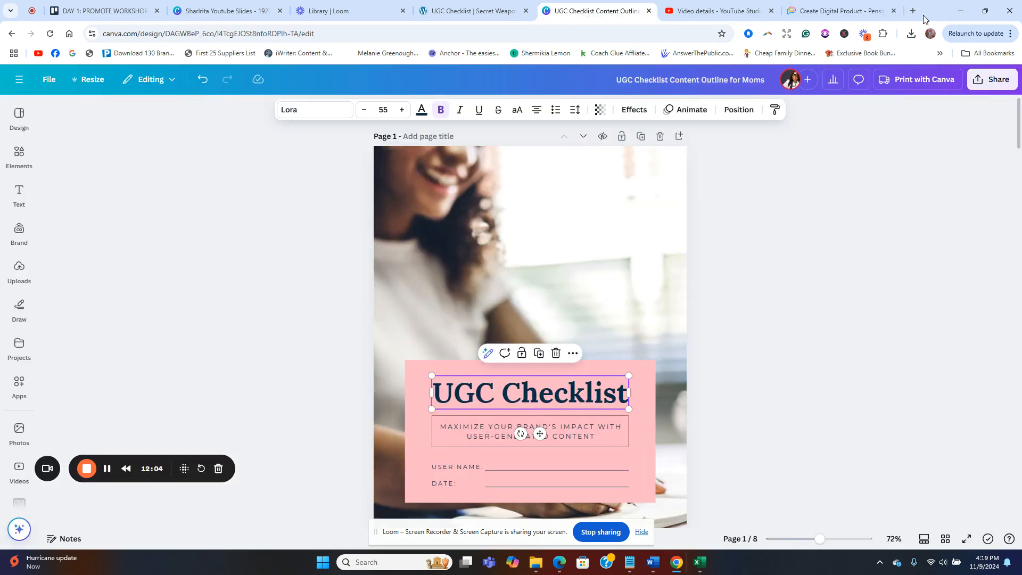
{"action": "left_click", "coordinate": [913, 11]}
{"action": "type", "text": "ca"}
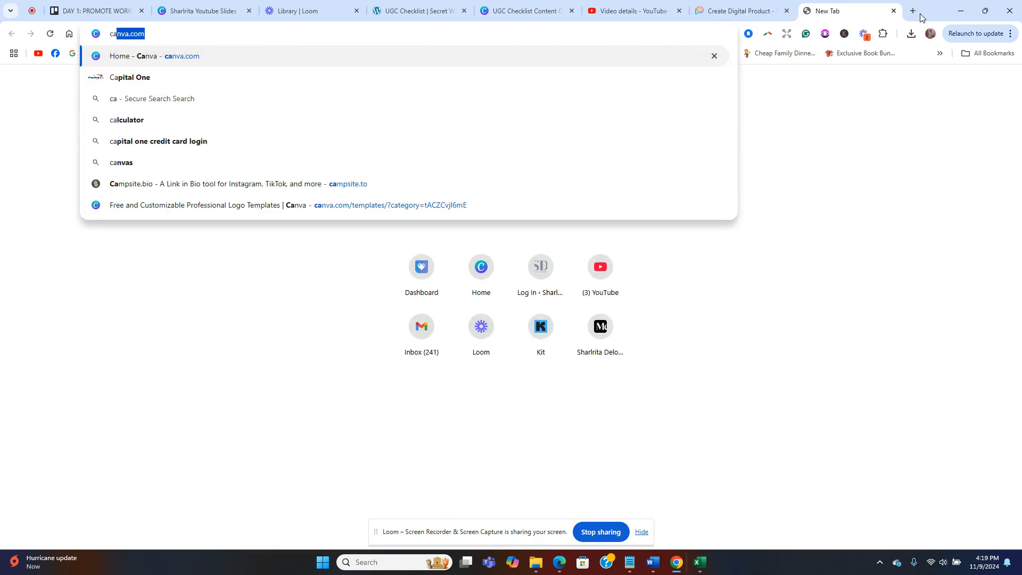
{"action": "key", "text": "Return"}
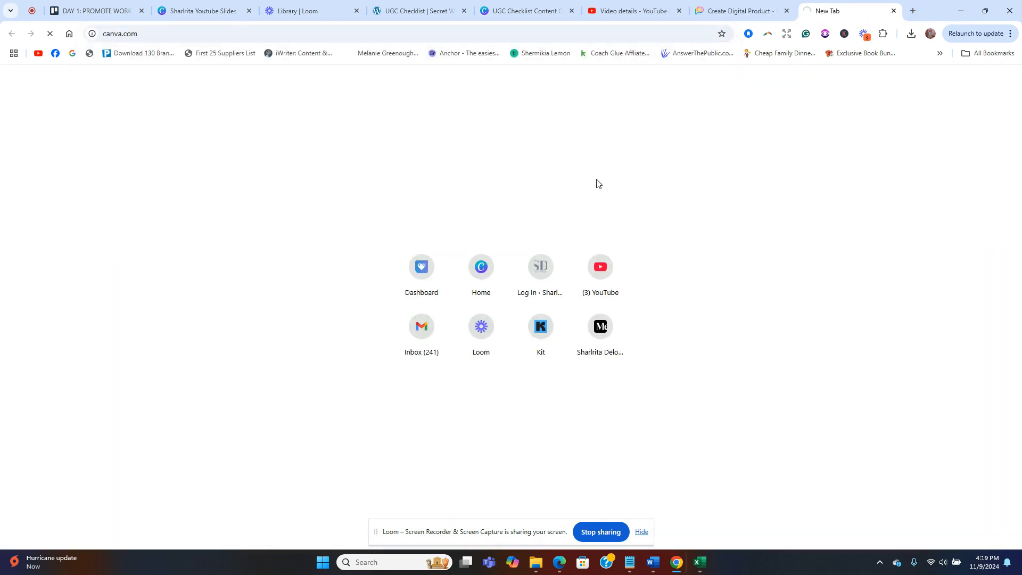
{"action": "left_click", "coordinate": [728, 11]}
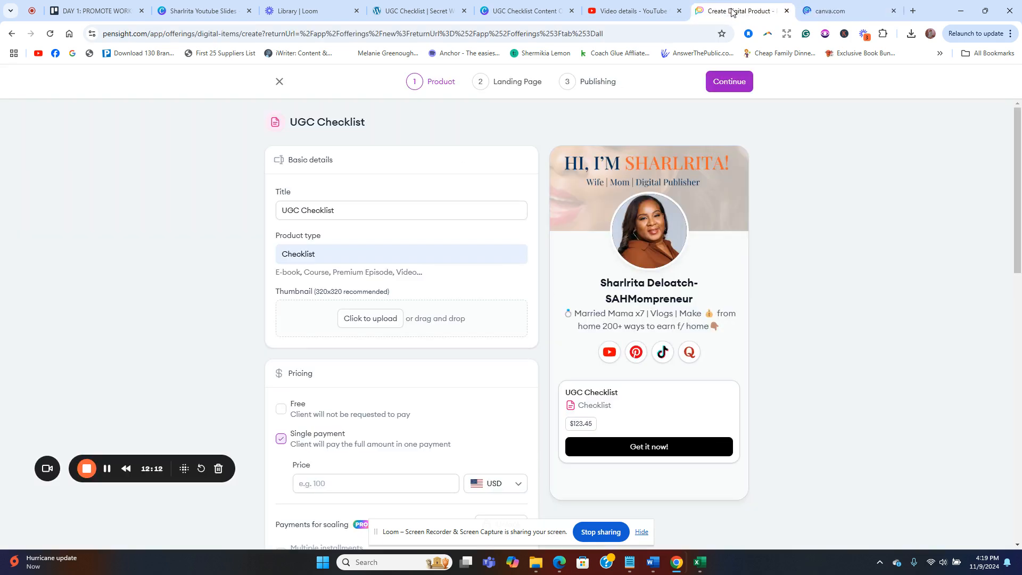
{"action": "left_click", "coordinate": [848, 9]}
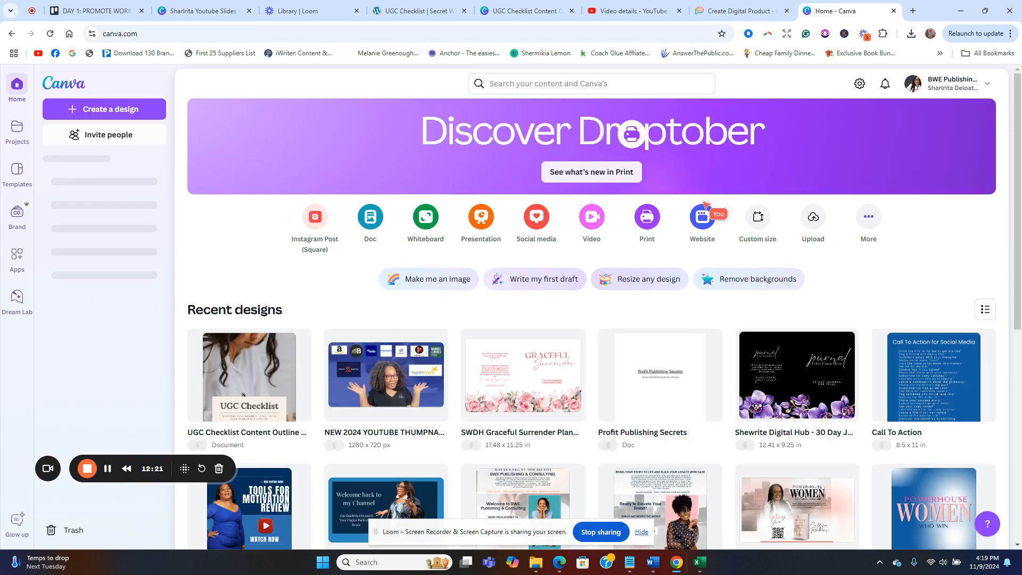
Step: Create a new custom-size design of 320 × 320 px for the product thumbnail
{"action": "left_click", "coordinate": [758, 216]}
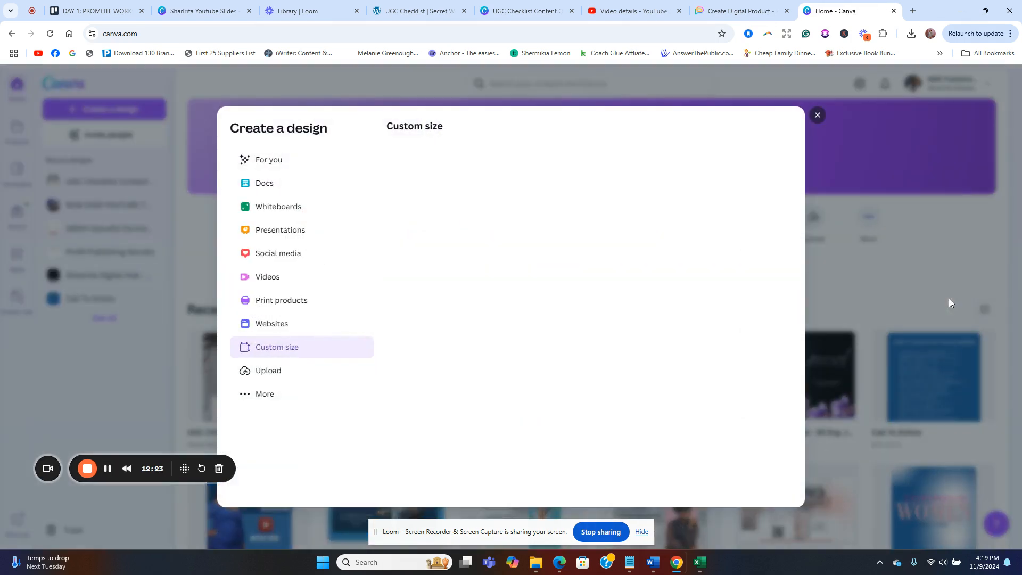
{"action": "left_click", "coordinate": [434, 183]}
{"action": "type", "text": "320"}
{"action": "left_click", "coordinate": [530, 180]}
{"action": "type", "text": "30"}
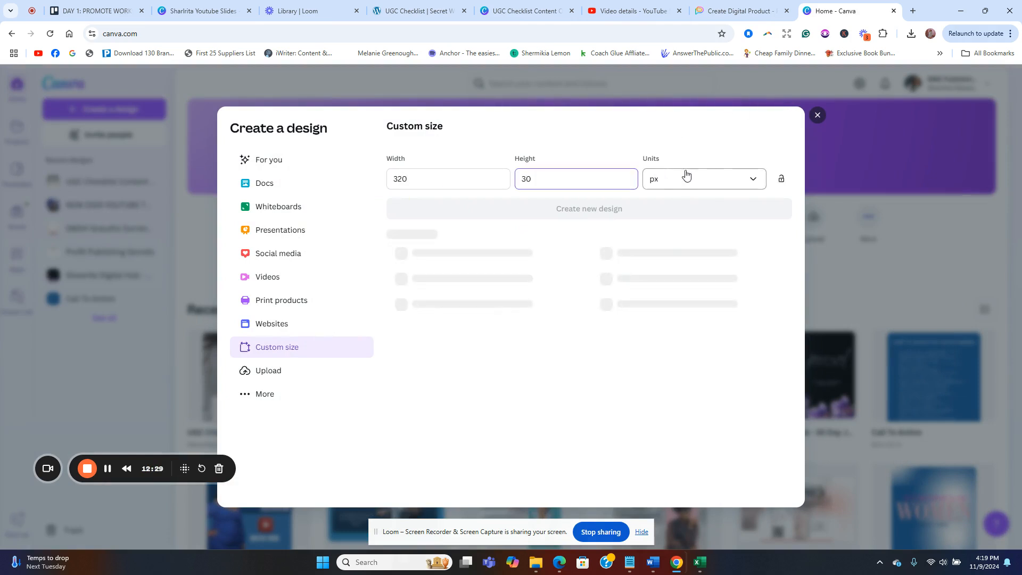
{"action": "double_click", "coordinate": [537, 180]}
{"action": "type", "text": "320"}
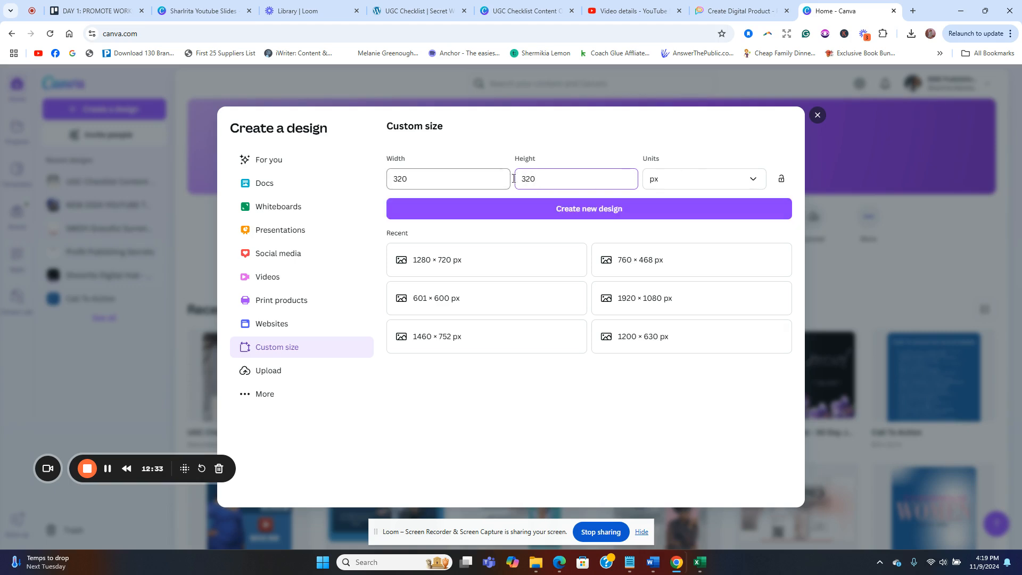
{"action": "left_click", "coordinate": [612, 209]}
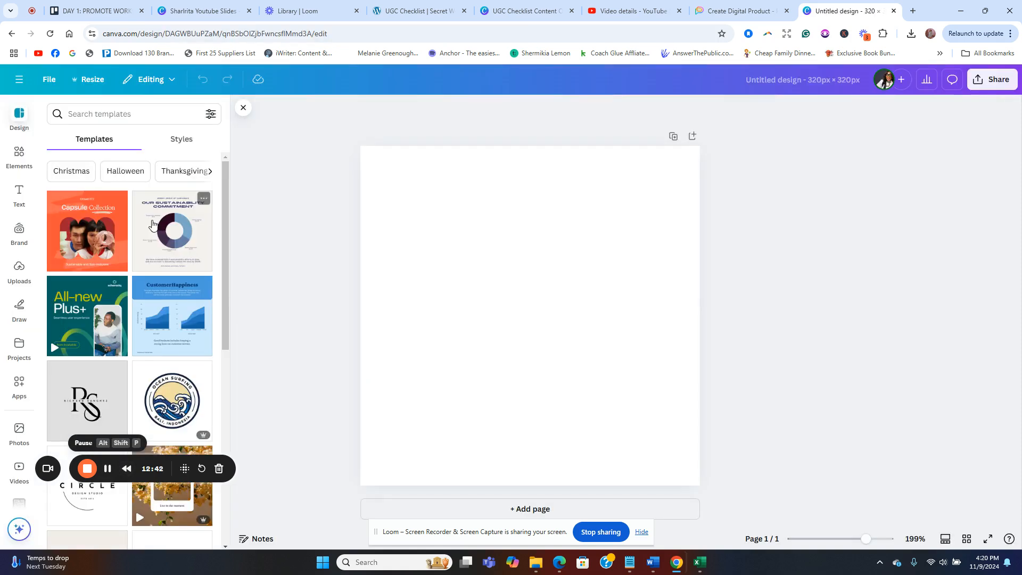
Step: Fill the blank page with the recently used white wooden desk photo, cropped so the keyboard and mouse show along its left side
{"action": "left_click", "coordinate": [20, 431]}
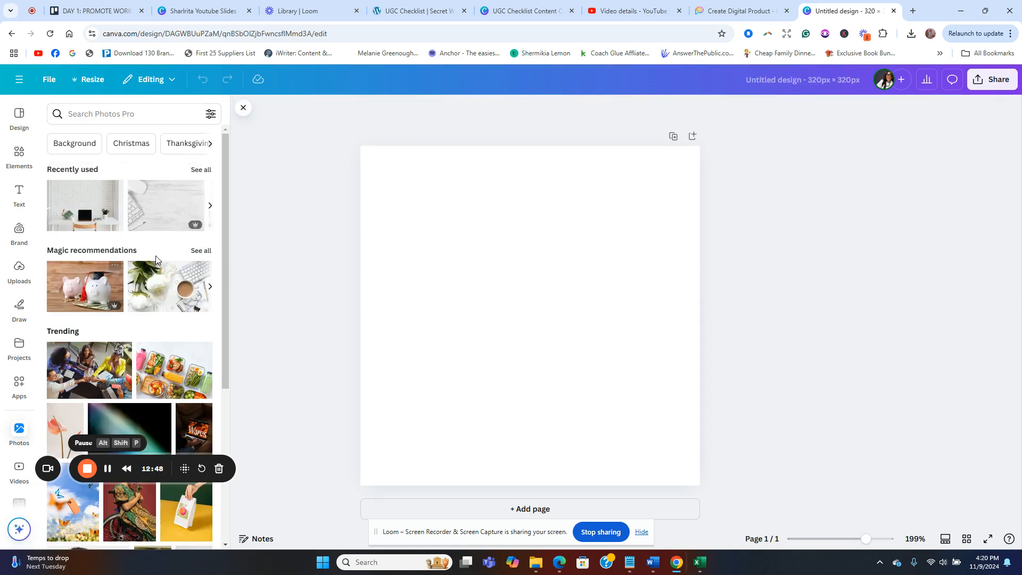
{"action": "left_click_drag", "start_coordinate": [136, 218], "coordinate": [394, 227]}
{"action": "double_click", "coordinate": [622, 312]}
{"action": "left_click_drag", "start_coordinate": [622, 312], "coordinate": [733, 297]}
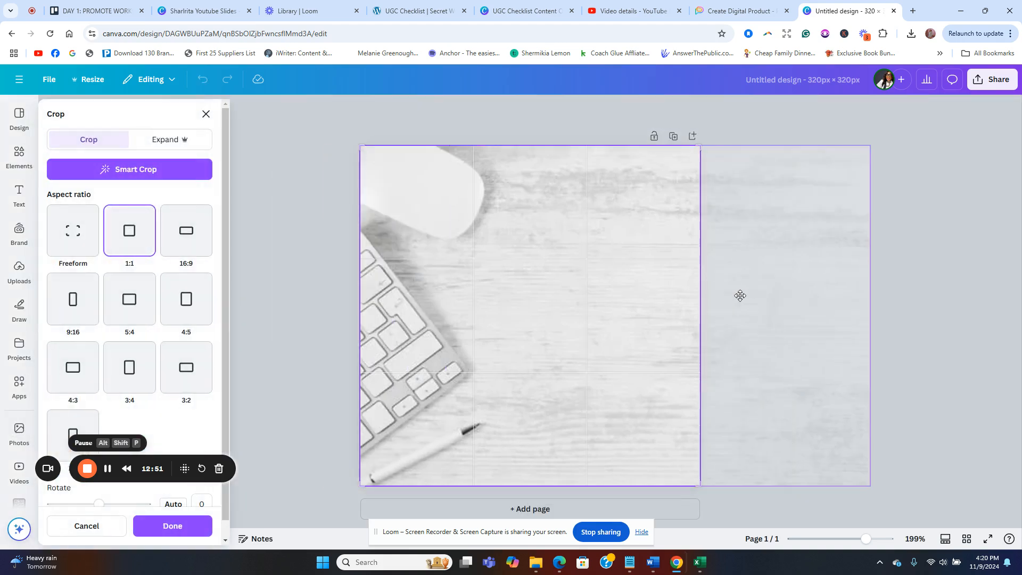
{"action": "left_click", "coordinate": [967, 186]}
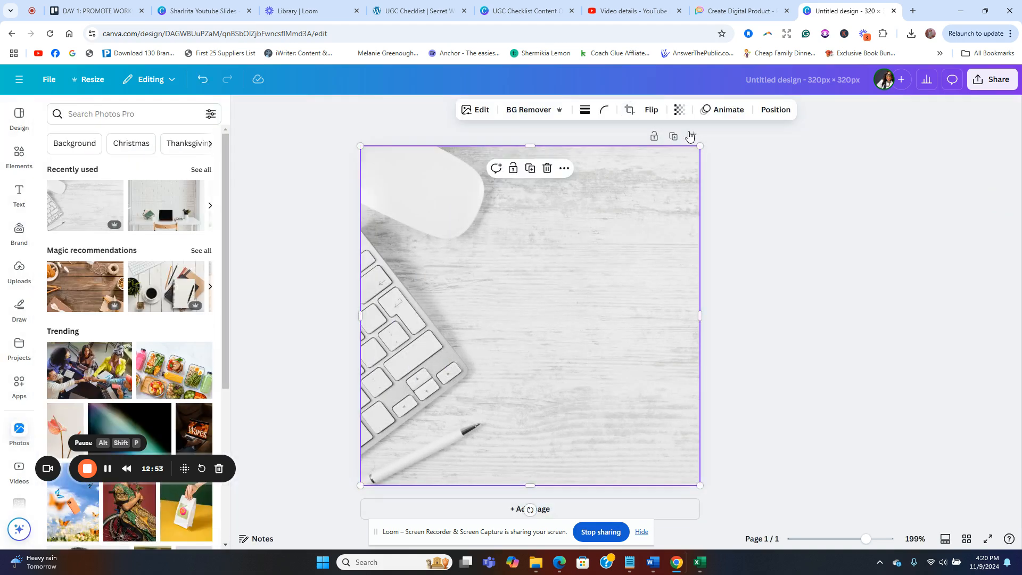
Step: Lower the background photo's transparency value so that it looks faded
{"action": "left_click", "coordinate": [680, 110]}
{"action": "left_click_drag", "start_coordinate": [708, 154], "coordinate": [663, 173]}
{"action": "left_click", "coordinate": [712, 207]}
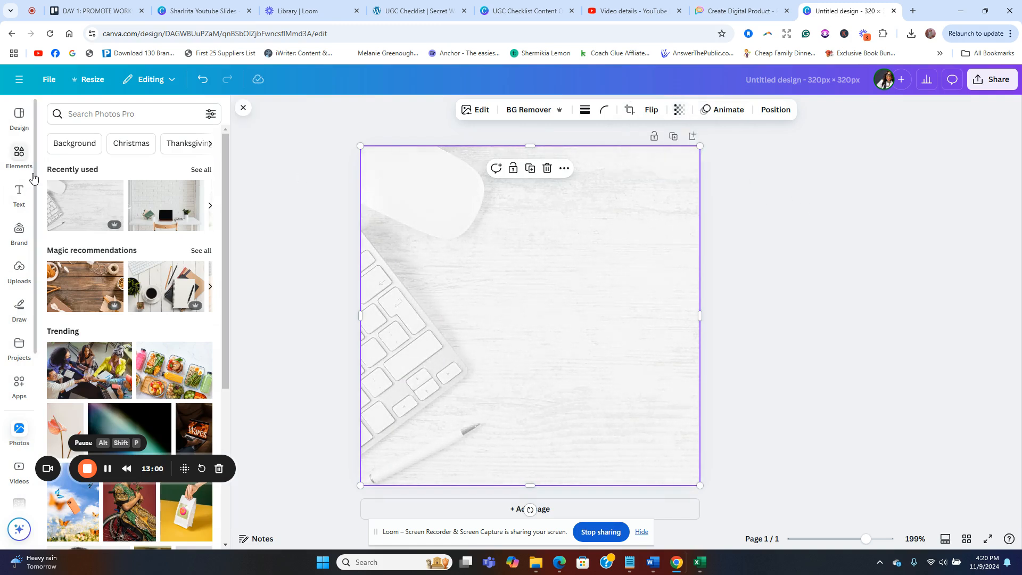
Step: Add a Lato heading reading "UGC Checklist", enlarge it to about size 33.6 and center it in the upper half of the thumbnail
{"action": "left_click", "coordinate": [23, 198]}
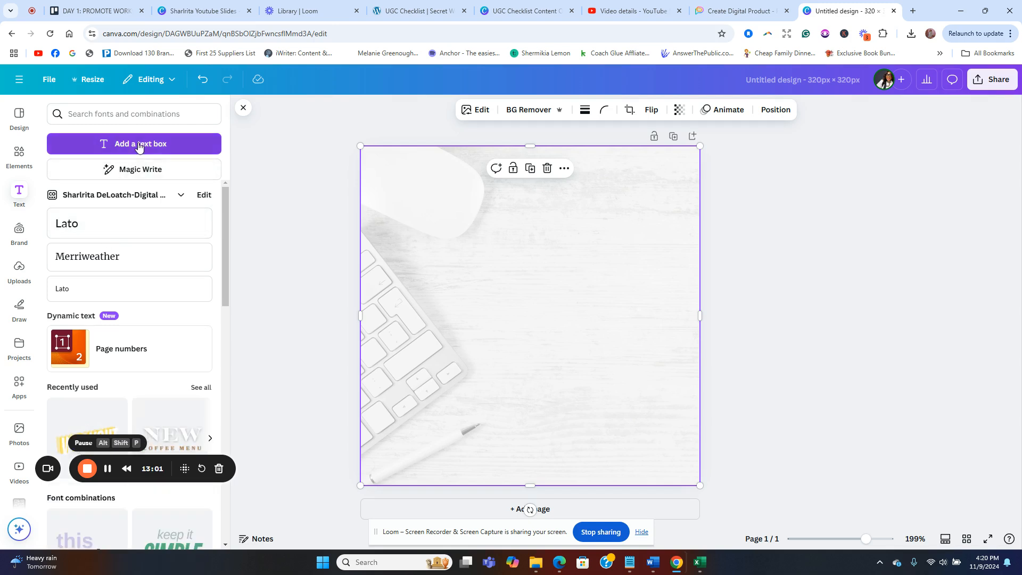
{"action": "left_click", "coordinate": [96, 235]}
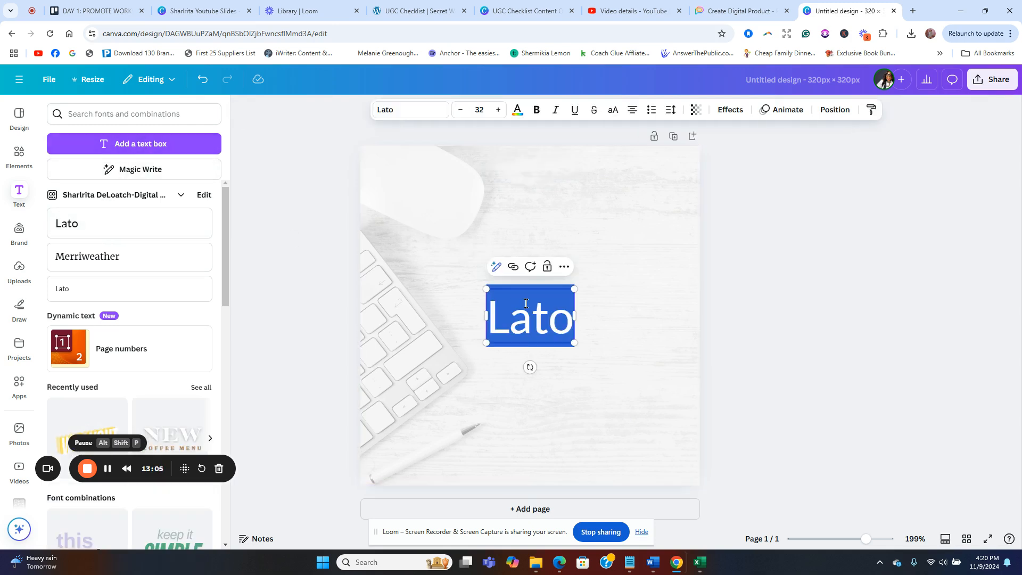
{"action": "key", "text": "ctrl+v"}
{"action": "left_click", "coordinate": [673, 418]}
{"action": "left_click", "coordinate": [592, 329]}
{"action": "left_click_drag", "start_coordinate": [593, 329], "coordinate": [597, 338]}
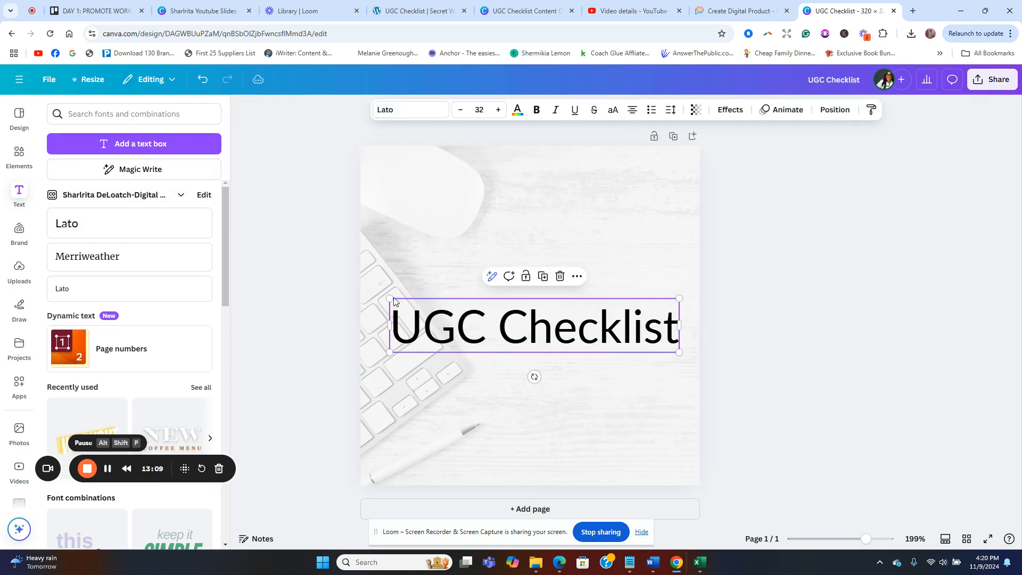
{"action": "left_click_drag", "start_coordinate": [395, 302], "coordinate": [379, 294]}
{"action": "left_click_drag", "start_coordinate": [557, 347], "coordinate": [562, 277]}
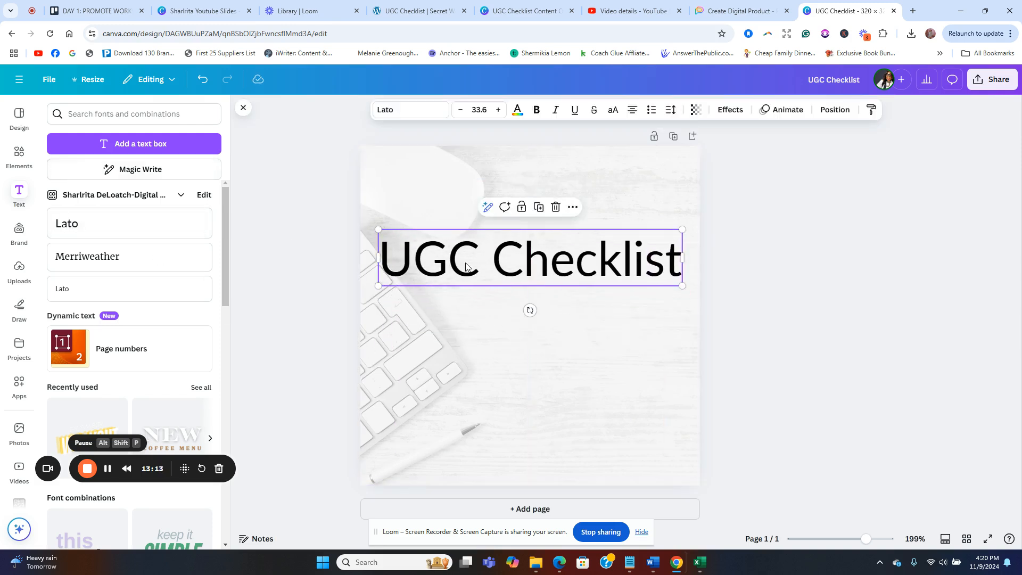
Step: Add a Merriweather text box near the bottom of the thumbnail containing the creator's website address
{"action": "left_click", "coordinate": [96, 259]}
{"action": "left_click_drag", "start_coordinate": [559, 312], "coordinate": [559, 465]}
{"action": "left_click", "coordinate": [546, 461]}
{"action": "double_click", "coordinate": [566, 453]}
{"action": "type", "text": "www.sharlritadeloatch.com"}
Step: Reduce the website address text to size 12 and place it on one line along the thumbnail's bottom edge
{"action": "double_click", "coordinate": [536, 456]}
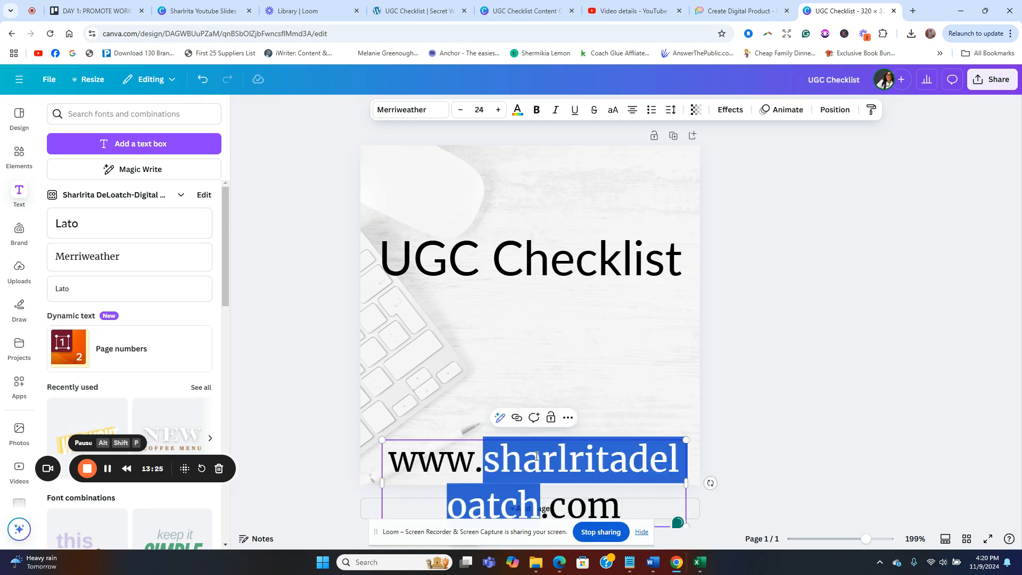
{"action": "left_click", "coordinate": [474, 459]}
{"action": "key", "text": "ctrl+a"}
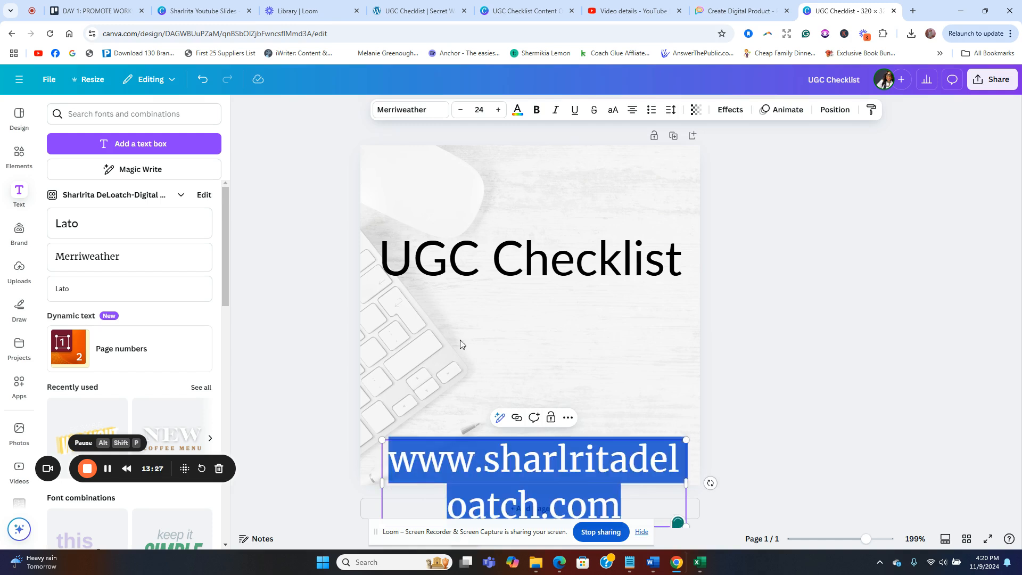
{"action": "left_click", "coordinate": [461, 110]}
{"action": "left_click", "coordinate": [460, 109]}
{"action": "left_click", "coordinate": [460, 109]}
{"action": "left_click", "coordinate": [461, 110]}
{"action": "left_click", "coordinate": [1008, 341]}
{"action": "left_click_drag", "start_coordinate": [535, 451], "coordinate": [531, 468]}
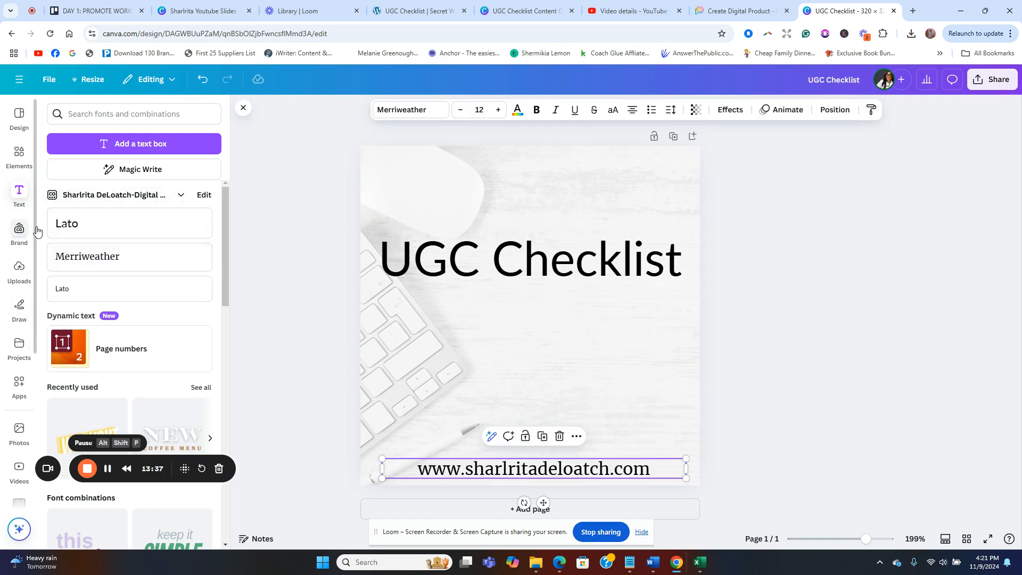
Step: Find a black clipboard graphic under "checklist" in the elements and place it, slightly reduced, centered between the title and the website address
{"action": "left_click", "coordinate": [19, 153]}
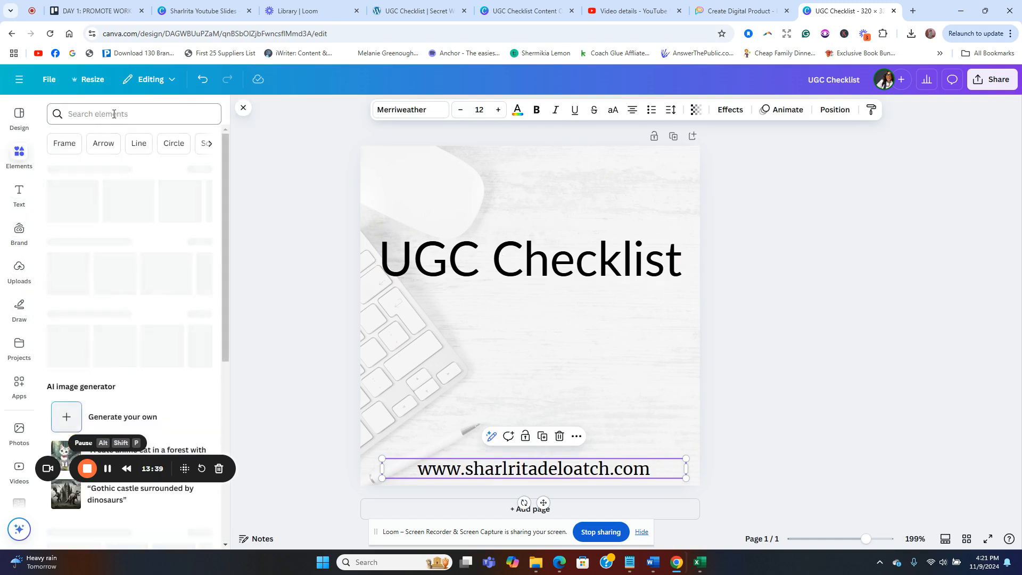
{"action": "left_click", "coordinate": [112, 113]}
{"action": "type", "text": "check"}
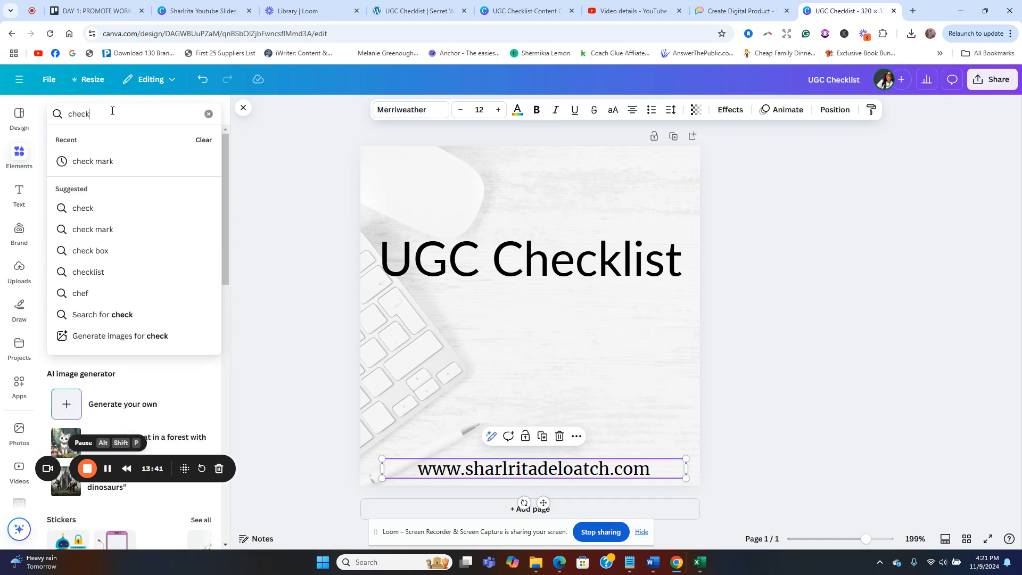
{"action": "type", "text": "list"}
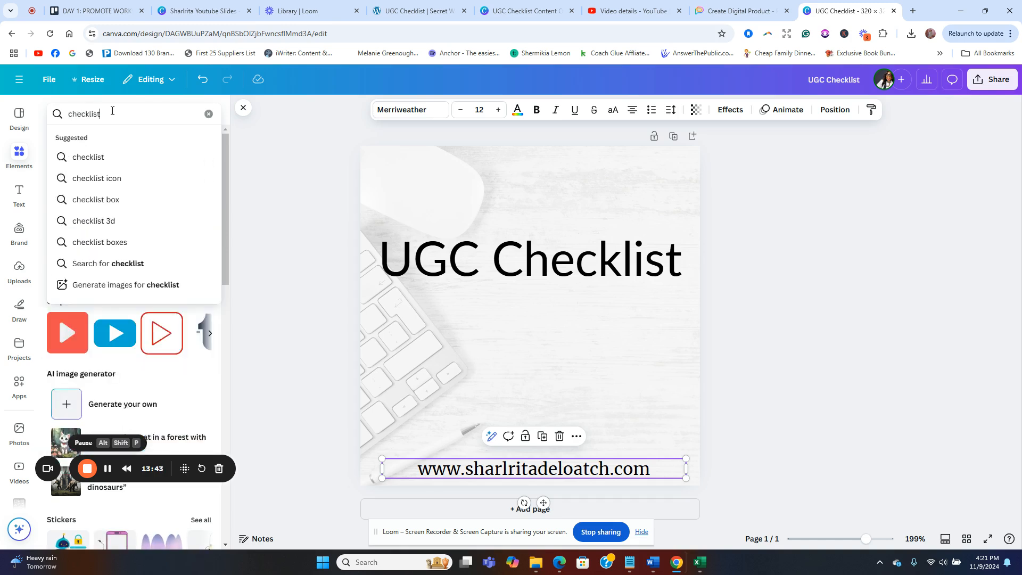
{"action": "key", "text": "Return"}
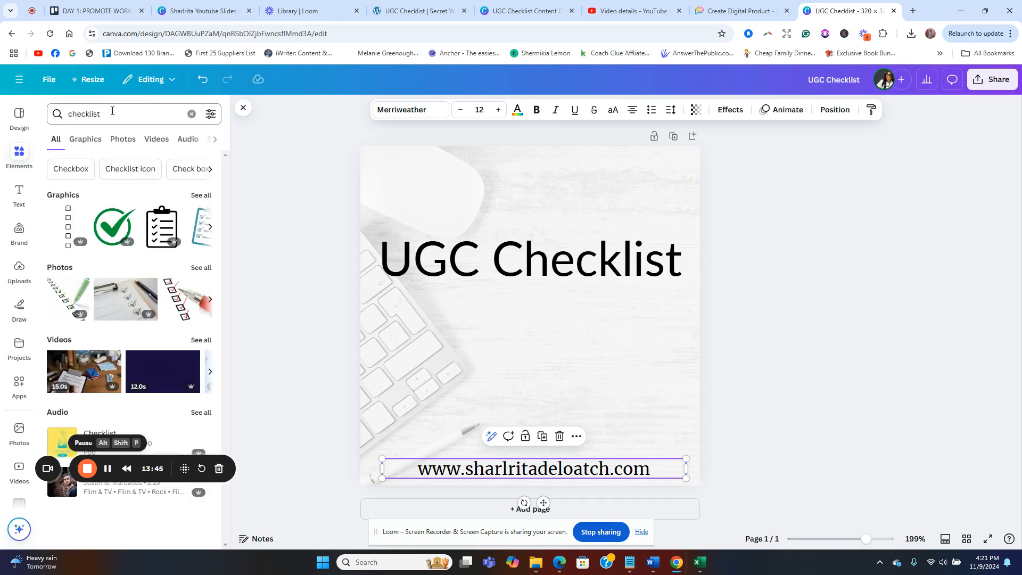
{"action": "left_click", "coordinate": [161, 226]}
{"action": "left_click_drag", "start_coordinate": [549, 321], "coordinate": [550, 364]}
{"action": "left_click_drag", "start_coordinate": [485, 286], "coordinate": [499, 312]}
{"action": "mouse_move", "coordinate": [554, 366]}
{"action": "left_mouse_down"}
{"action": "mouse_move", "coordinate": [529, 348]}
{"action": "mouse_move", "coordinate": [546, 356]}
{"action": "left_mouse_up"}
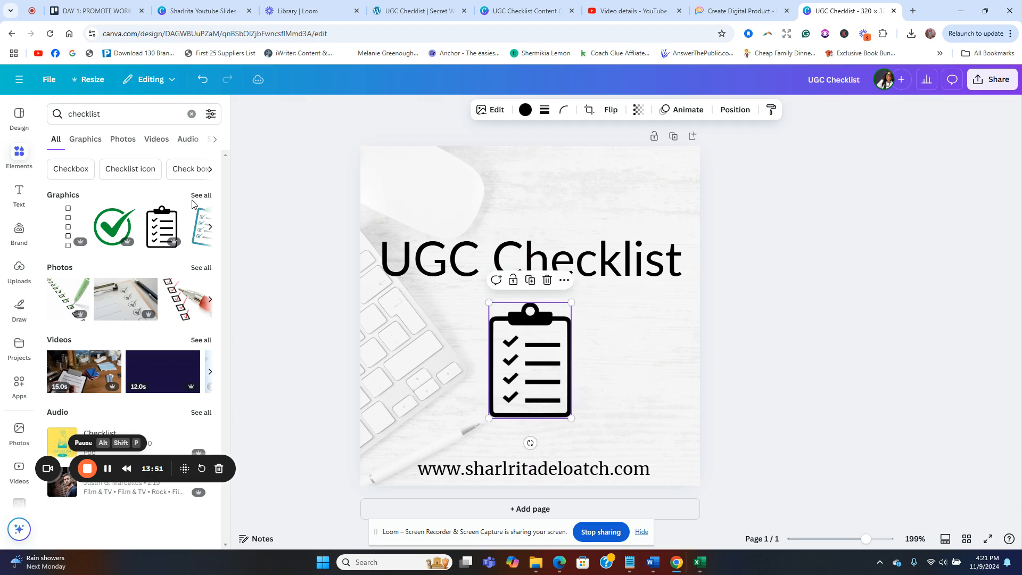
Step: Apply the brand color palette to the thumbnail for a pink background, white text and a navy clipboard
{"action": "left_click", "coordinate": [19, 114]}
{"action": "left_click", "coordinate": [181, 140]}
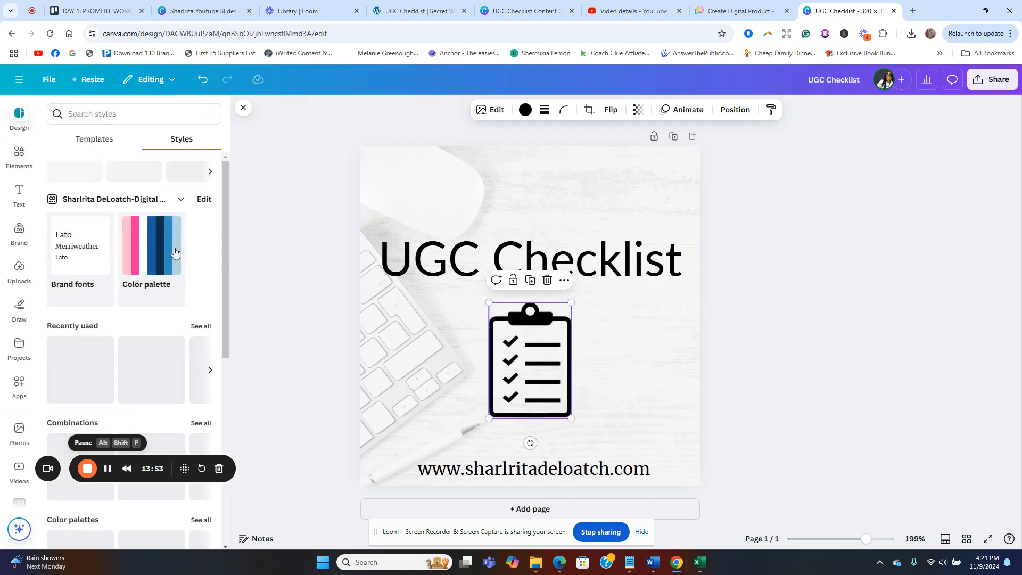
{"action": "left_click", "coordinate": [179, 253]}
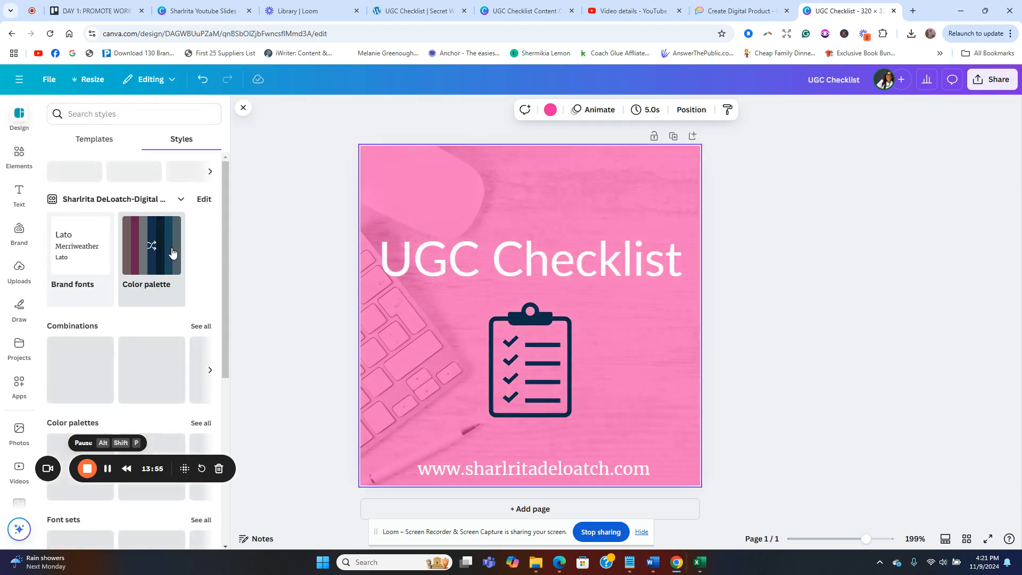
Step: Enlarge the "UGC Checklist" title on both sides until it nearly spans the thumbnail's width
{"action": "left_click", "coordinate": [495, 252]}
{"action": "left_click_drag", "start_coordinate": [379, 227], "coordinate": [368, 228]}
{"action": "left_click_drag", "start_coordinate": [683, 286], "coordinate": [690, 286]}
{"action": "left_click", "coordinate": [778, 304]}
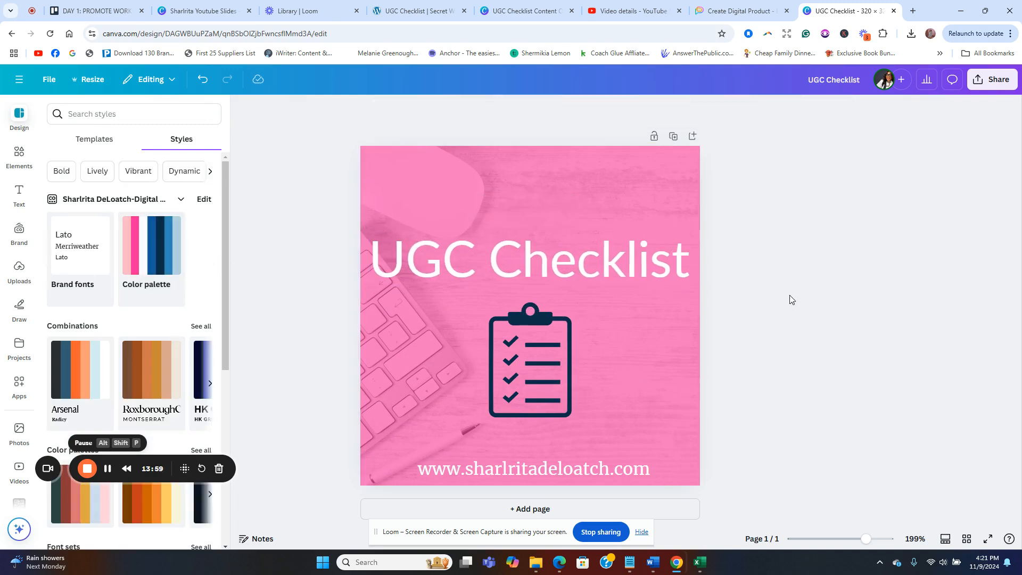
Step: Download the thumbnail as a PNG at 320 × 320 px and check it in the browser's recent downloads
{"action": "left_click", "coordinate": [992, 80]}
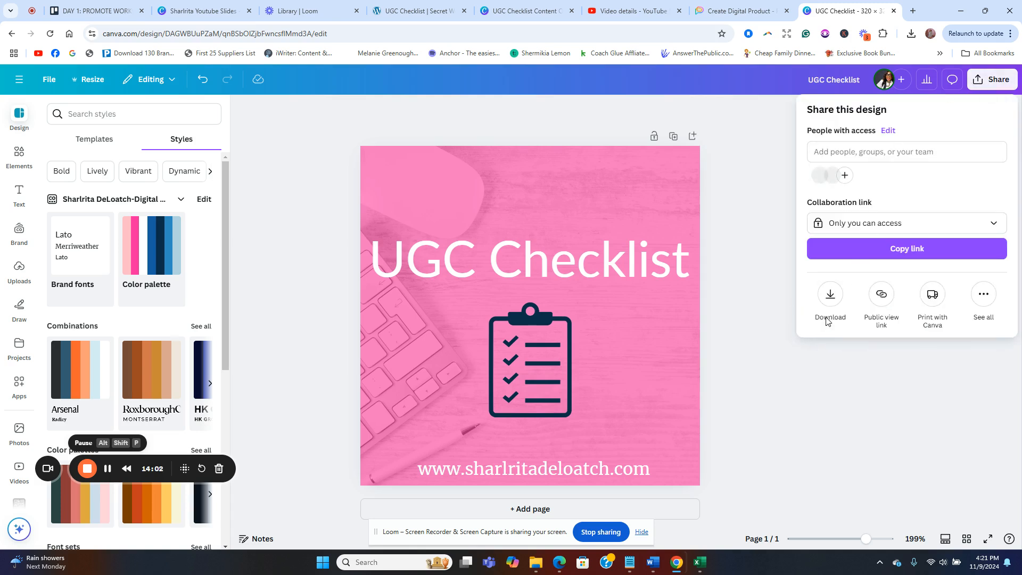
{"action": "left_click", "coordinate": [830, 293]}
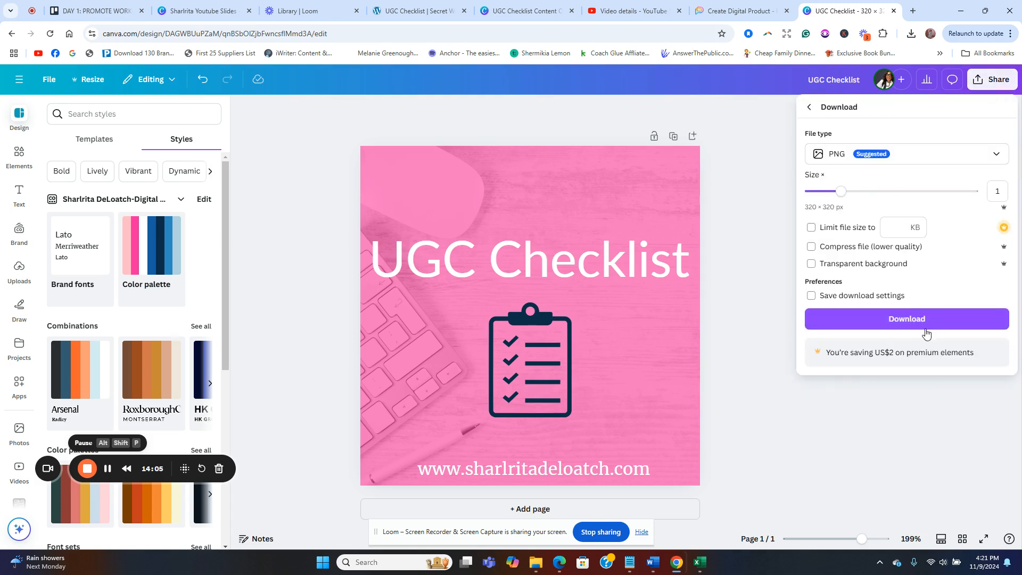
{"action": "left_click", "coordinate": [920, 331]}
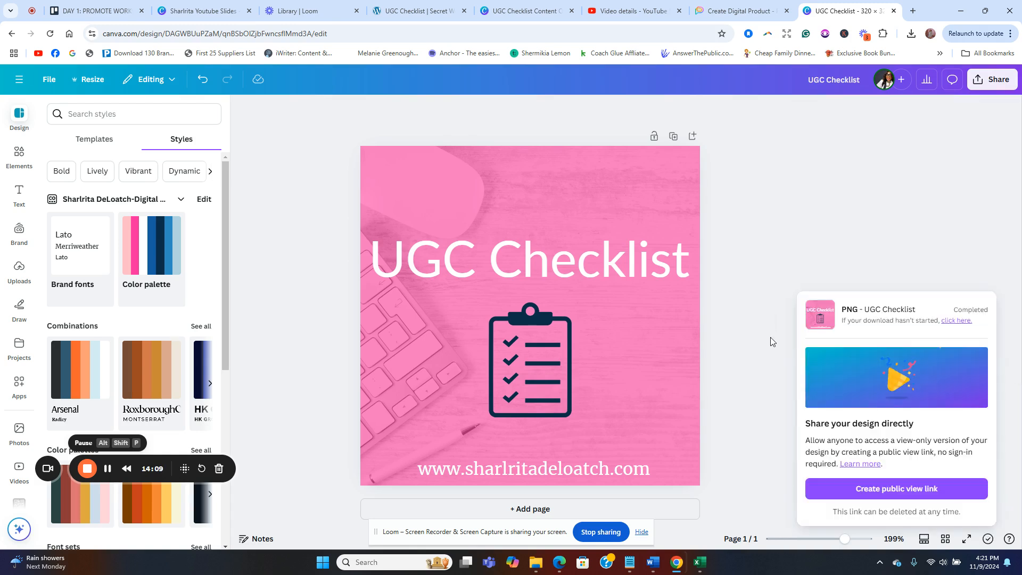
{"action": "left_click", "coordinate": [911, 33]}
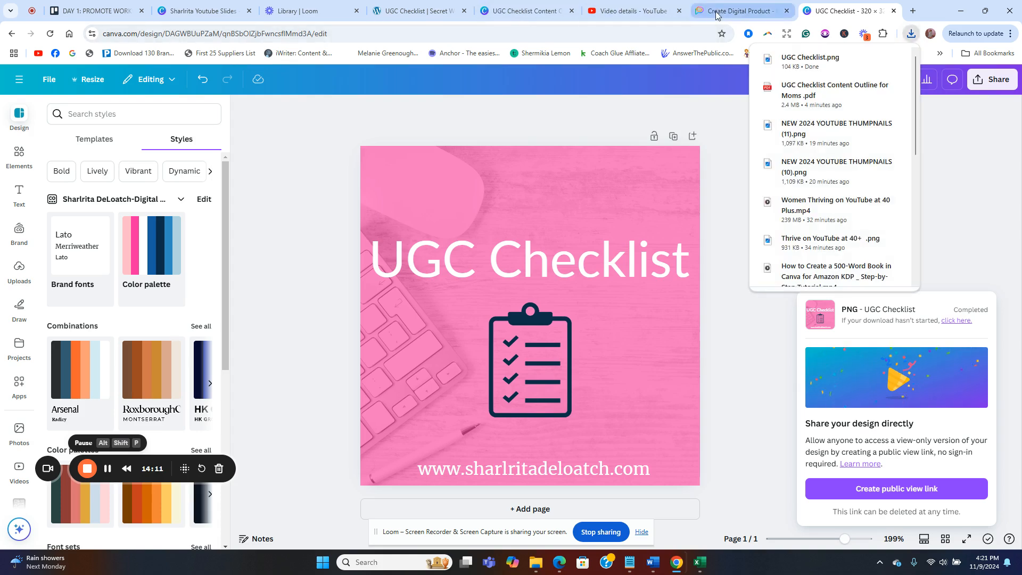
Step: Switch to the Pensight product form and upload UGC Checklist.png as the product thumbnail, keeping the full square crop
{"action": "left_click", "coordinate": [741, 10]}
{"action": "left_click", "coordinate": [388, 319]}
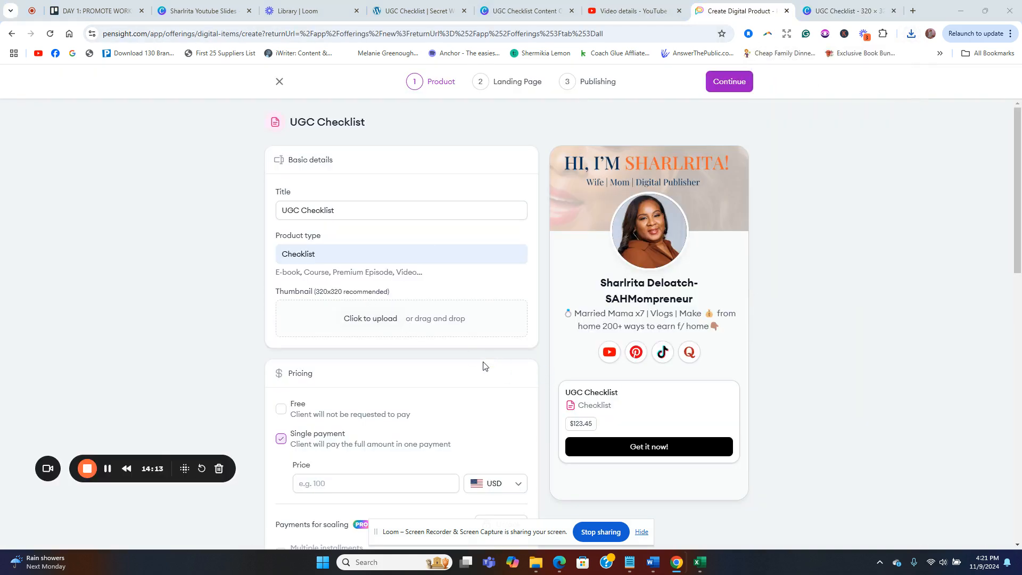
{"action": "left_click", "coordinate": [140, 137]}
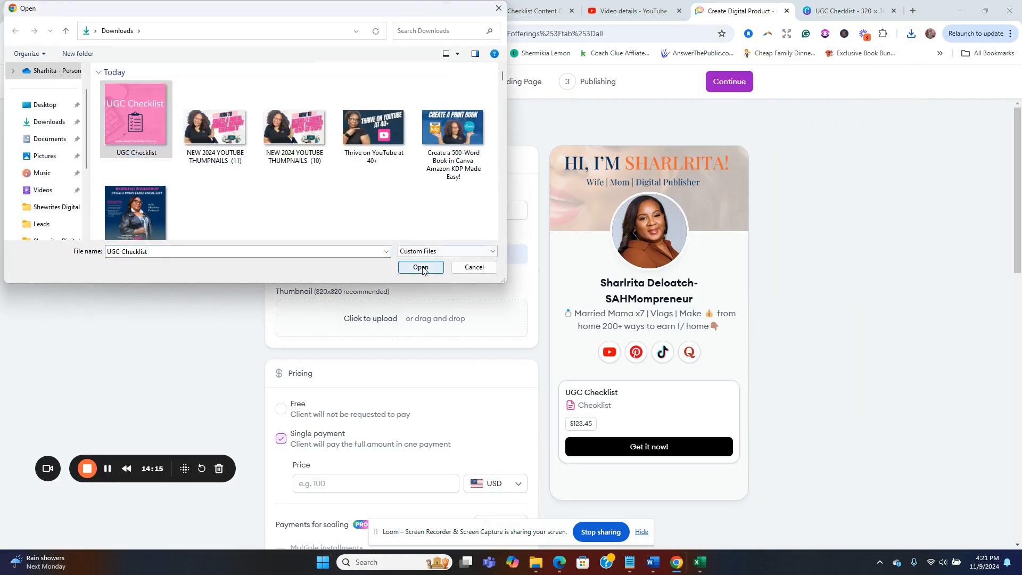
{"action": "left_click", "coordinate": [421, 267]}
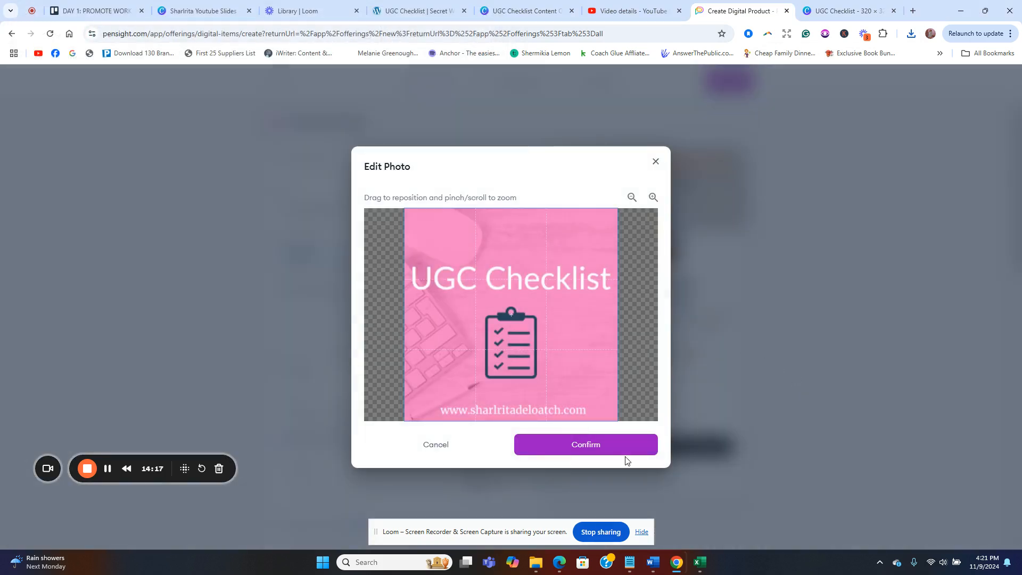
{"action": "left_click", "coordinate": [598, 450]}
Step: Set the product's single payment price to 10.00 USD
{"action": "scroll", "coordinate": [296, 382], "scroll_direction": "down", "scroll_amount": 3}
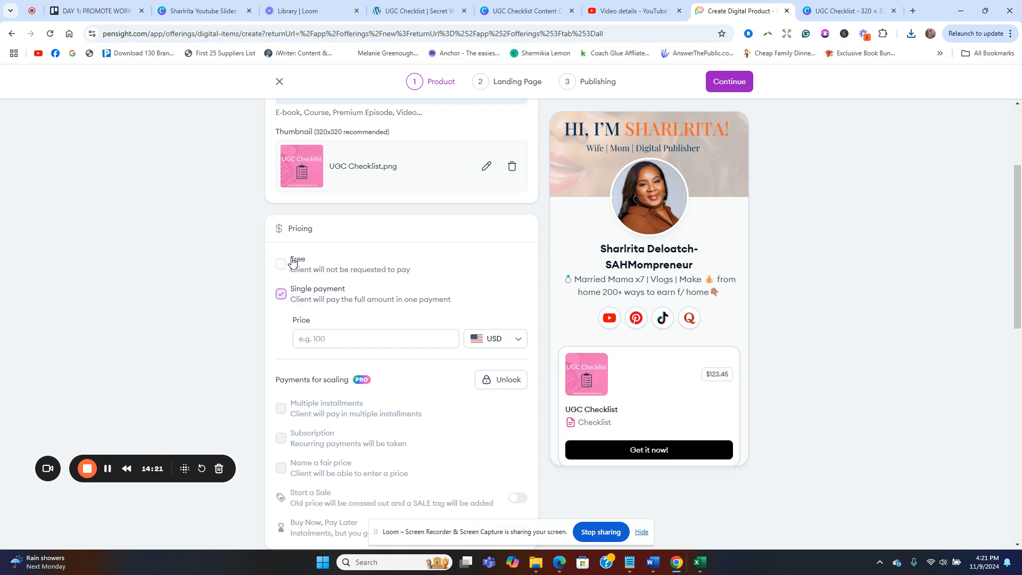
{"action": "left_click", "coordinate": [318, 339]}
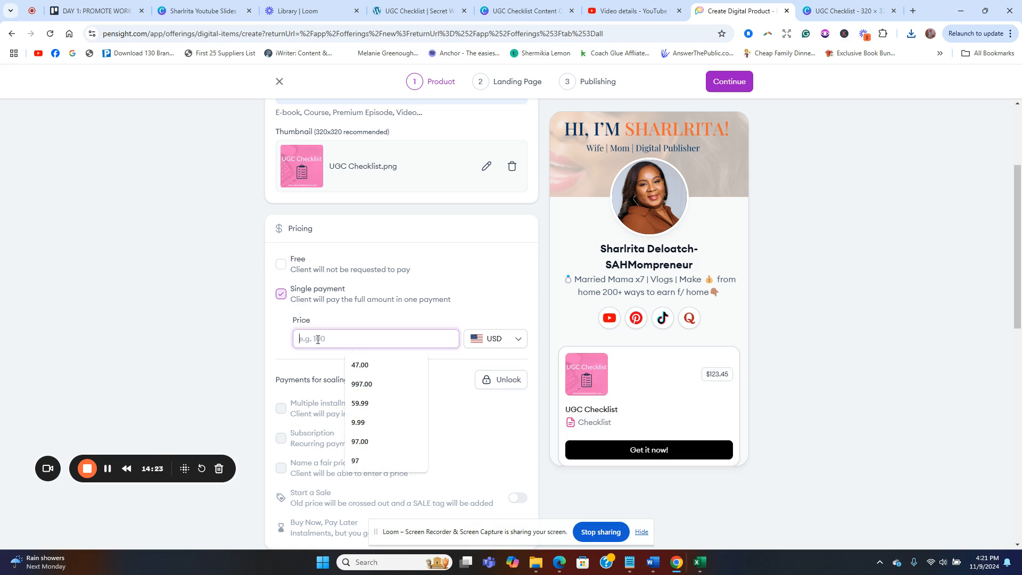
{"action": "type", "text": "10.0"}
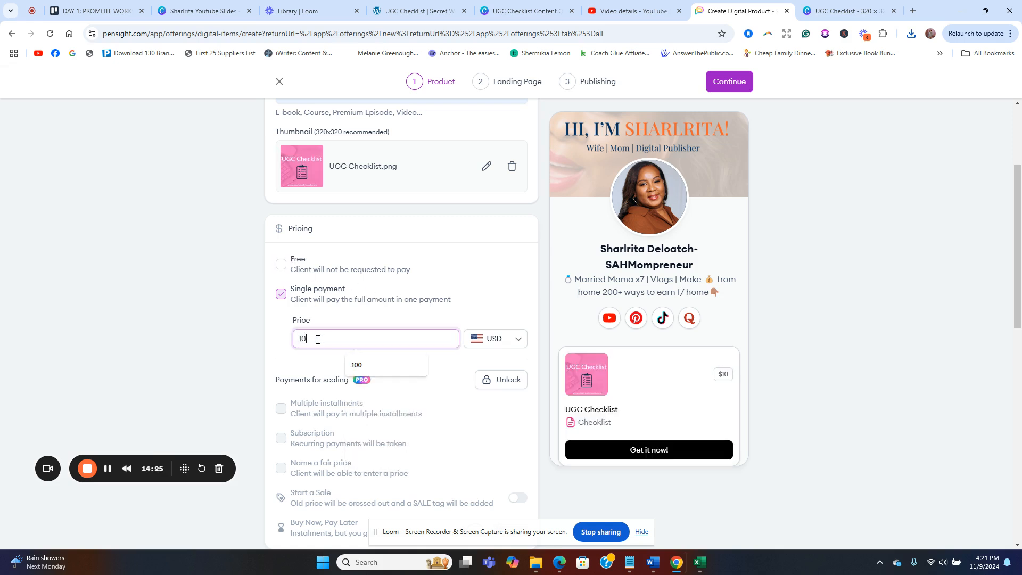
{"action": "left_click", "coordinate": [713, 327]}
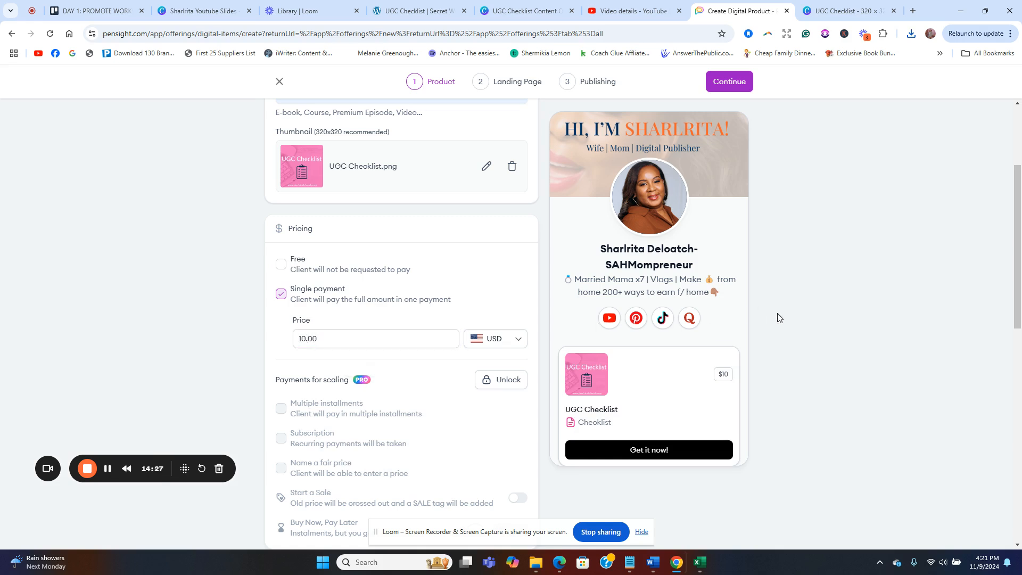
Step: Upload the PDF "UGC Checklist Content Outline for Moms" from Downloads as the product file
{"action": "scroll", "coordinate": [797, 319], "scroll_direction": "down", "scroll_amount": 4}
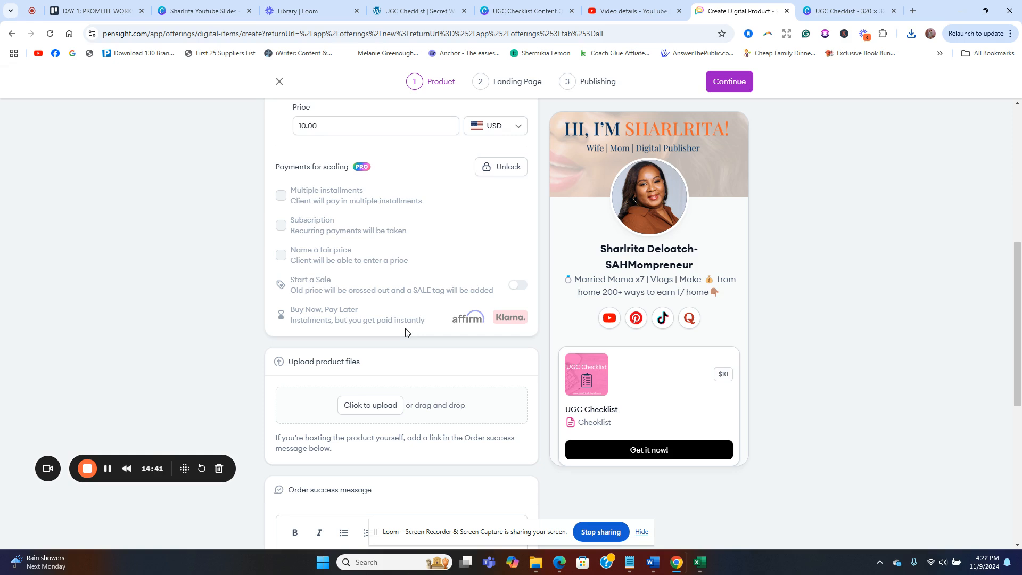
{"action": "scroll", "coordinate": [892, 356], "scroll_direction": "down", "scroll_amount": 3}
{"action": "left_click", "coordinate": [382, 247]}
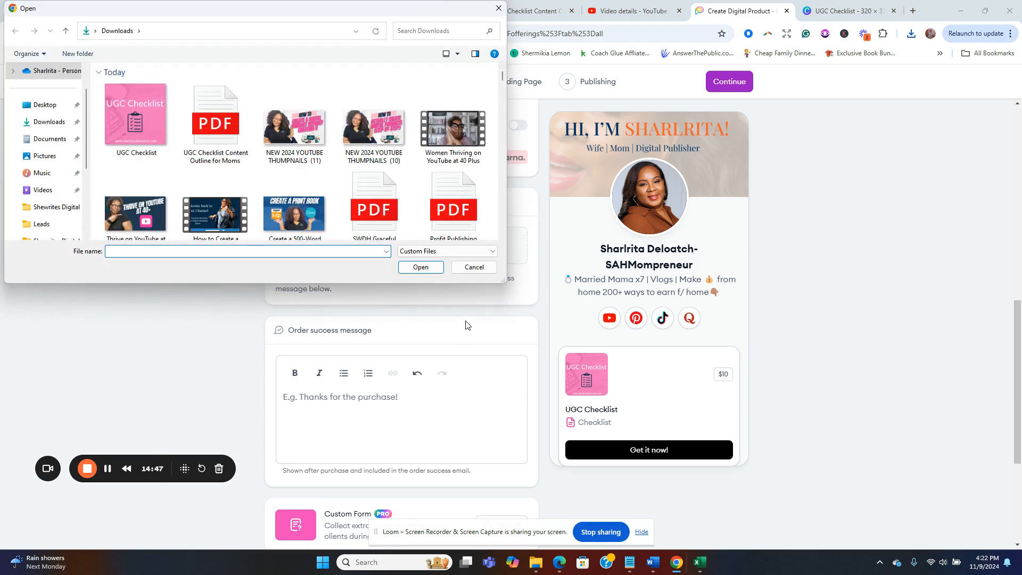
{"action": "left_click", "coordinate": [246, 146]}
{"action": "left_click", "coordinate": [418, 267]}
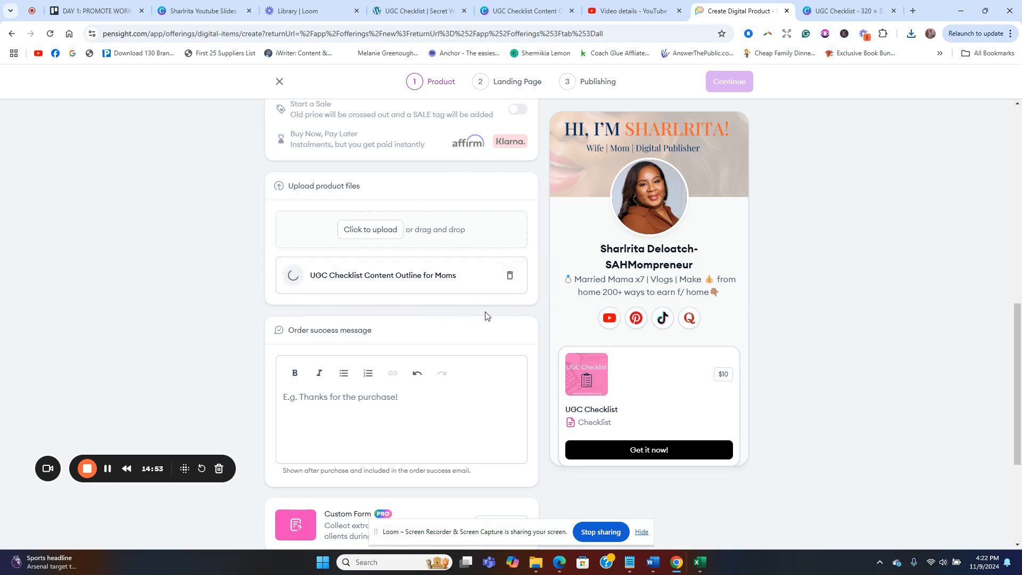
Step: Enter "Thank you for downloading my UGC Checklist If you have any questions you may reach me at:" plus the seller's name as order success message and continue
{"action": "left_click", "coordinate": [316, 402]}
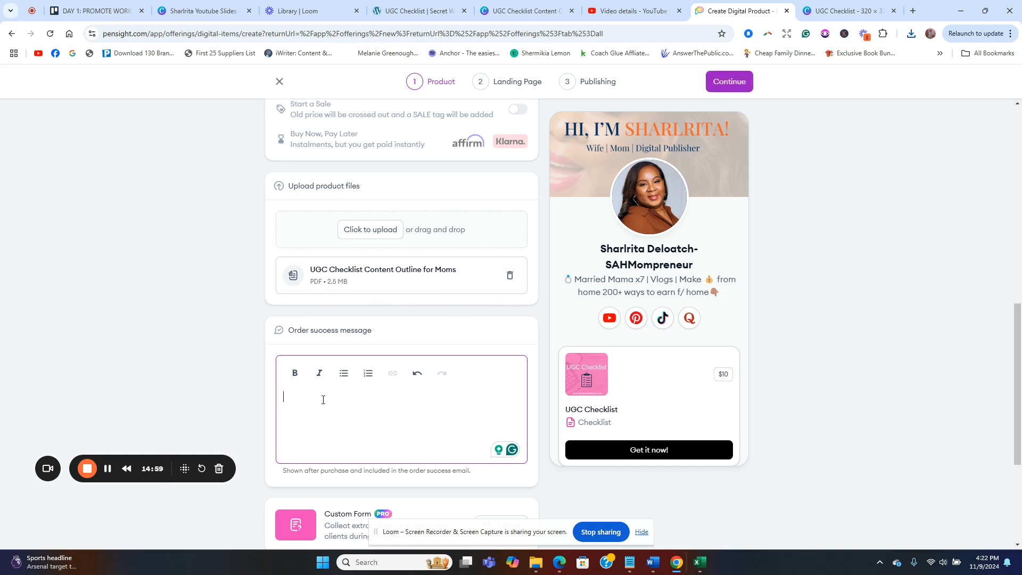
{"action": "type", "text": "Thank you"}
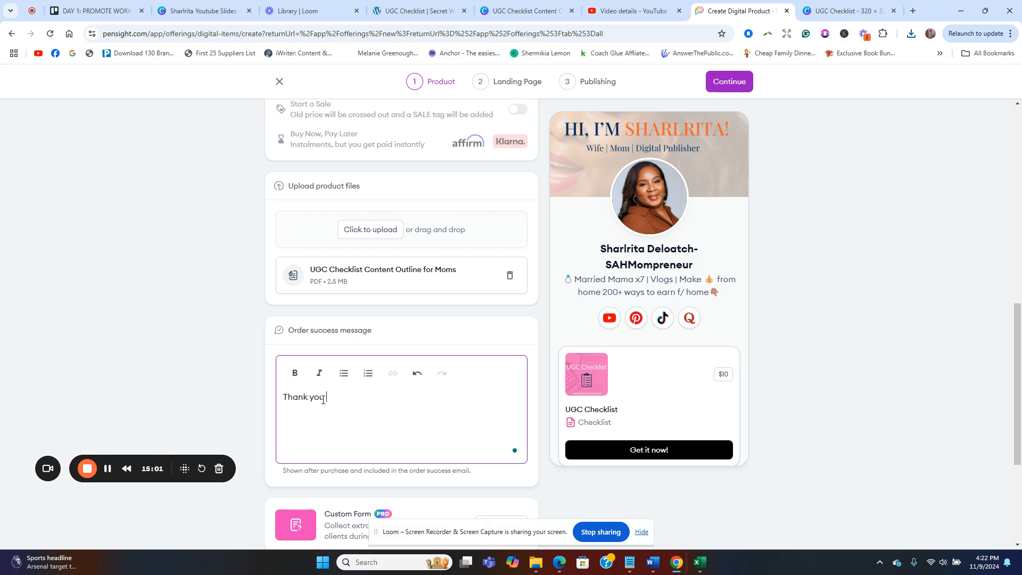
{"action": "type", "text": " for downloading"}
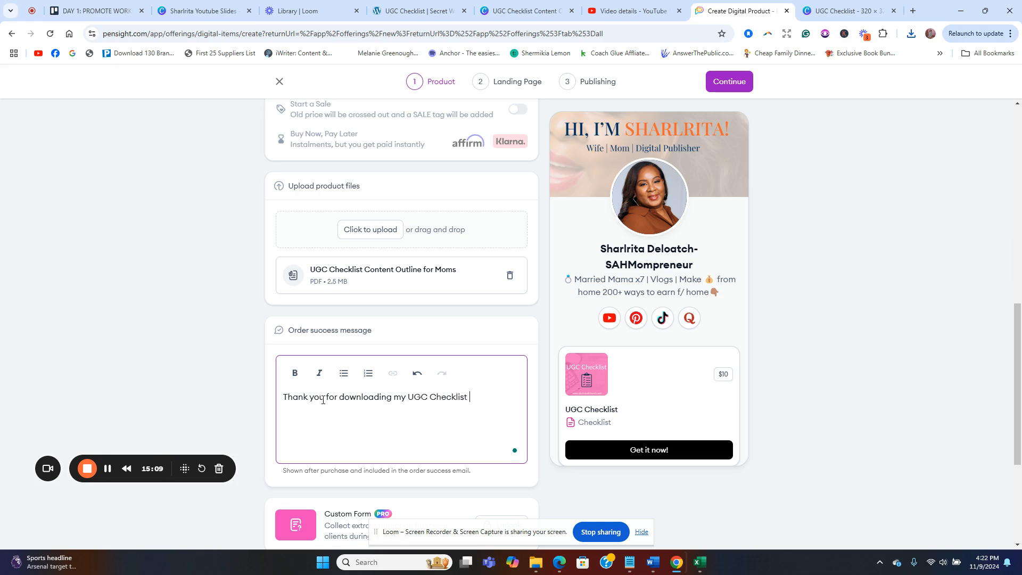
{"action": "type", "text": "my UGC Checklist If you have anu"}
{"action": "key", "text": "BackSpace"}
{"action": "key", "text": "BackSpace"}
{"action": "type", "text": "y questions you may "}
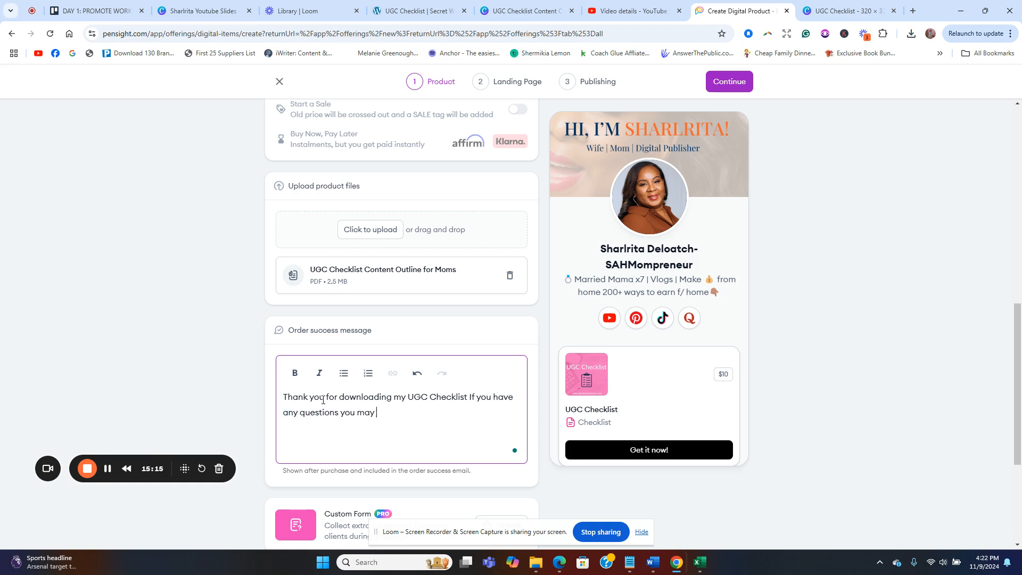
{"action": "type", "text": "reach me at:"}
{"action": "key", "text": "Return"}
{"action": "key", "text": "Return"}
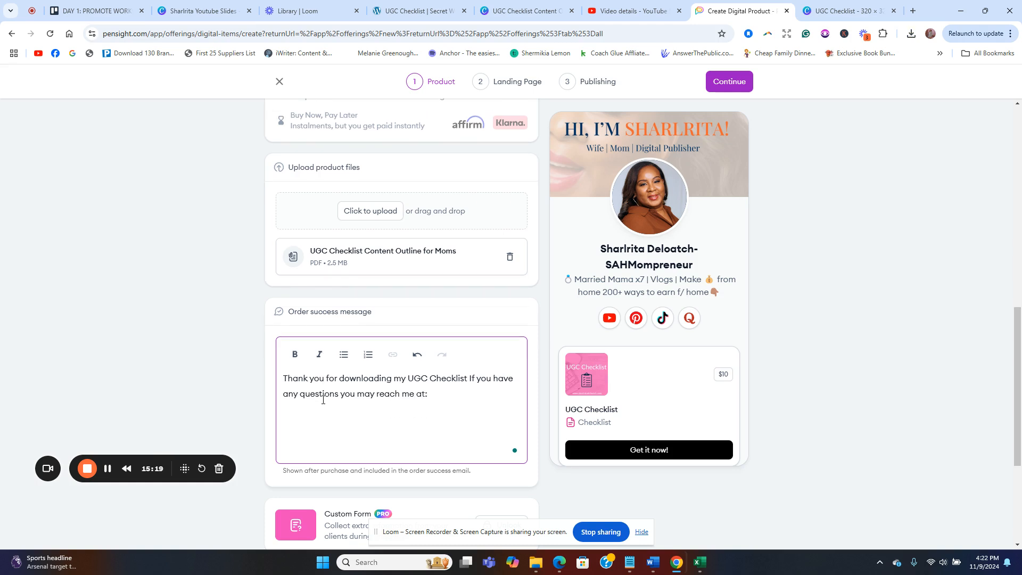
{"action": "key", "text": "BackSpace"}
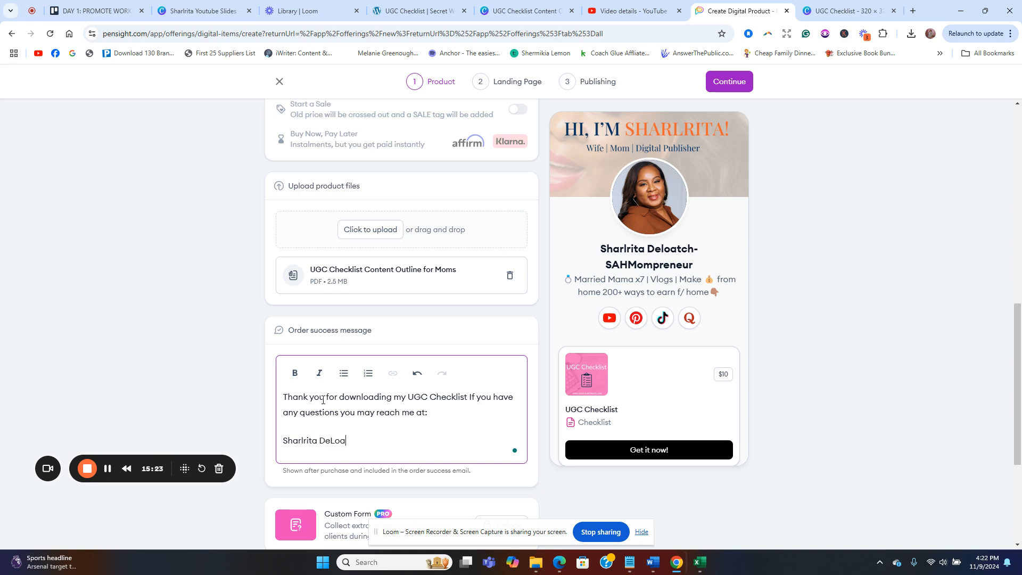
{"action": "scroll", "coordinate": [277, 383], "scroll_direction": "down", "scroll_amount": 4}
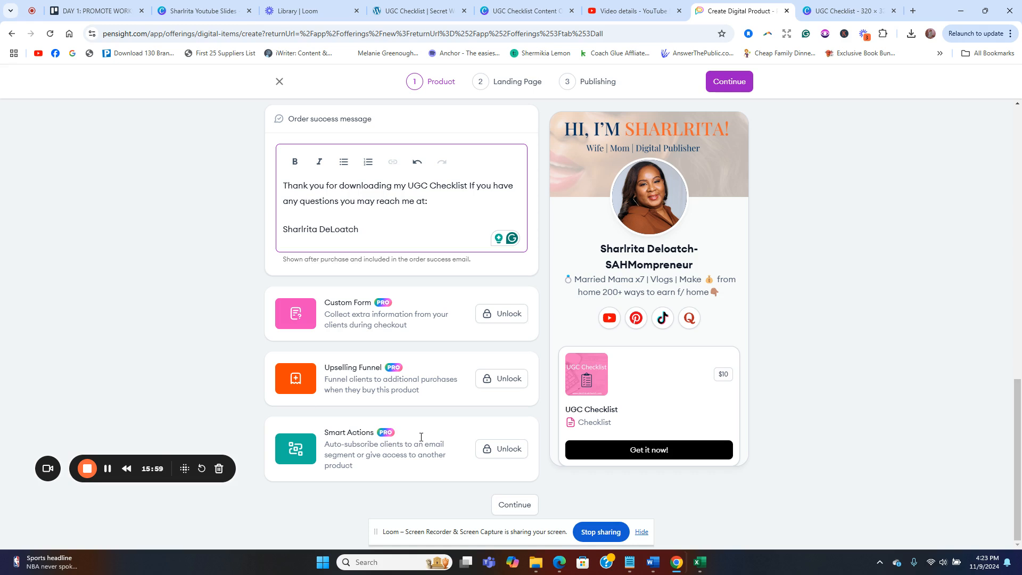
{"action": "left_click", "coordinate": [514, 505]}
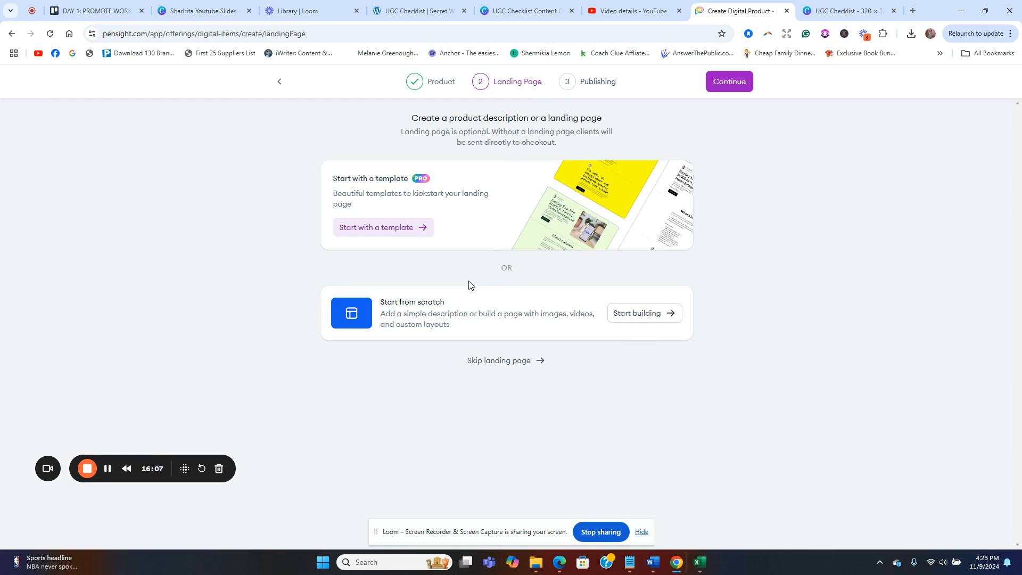
Step: Preview the landing page template's sections and compare its green, black-and-white, yellow and black color themes, then return to the landing page options
{"action": "left_click", "coordinate": [413, 228]}
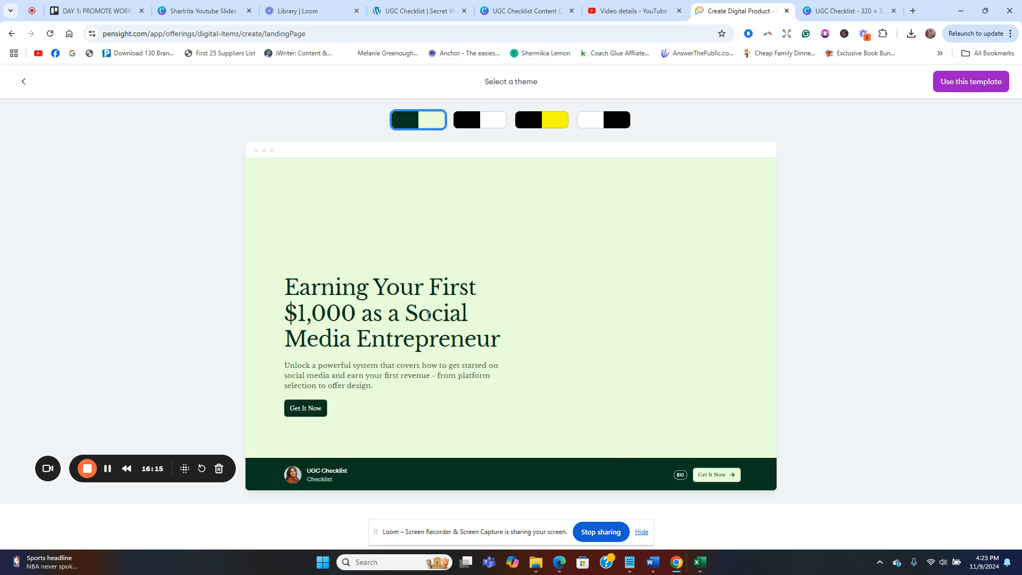
{"action": "scroll", "coordinate": [431, 315], "scroll_direction": "down", "scroll_amount": 3}
{"action": "scroll", "coordinate": [431, 314], "scroll_direction": "down", "scroll_amount": 10}
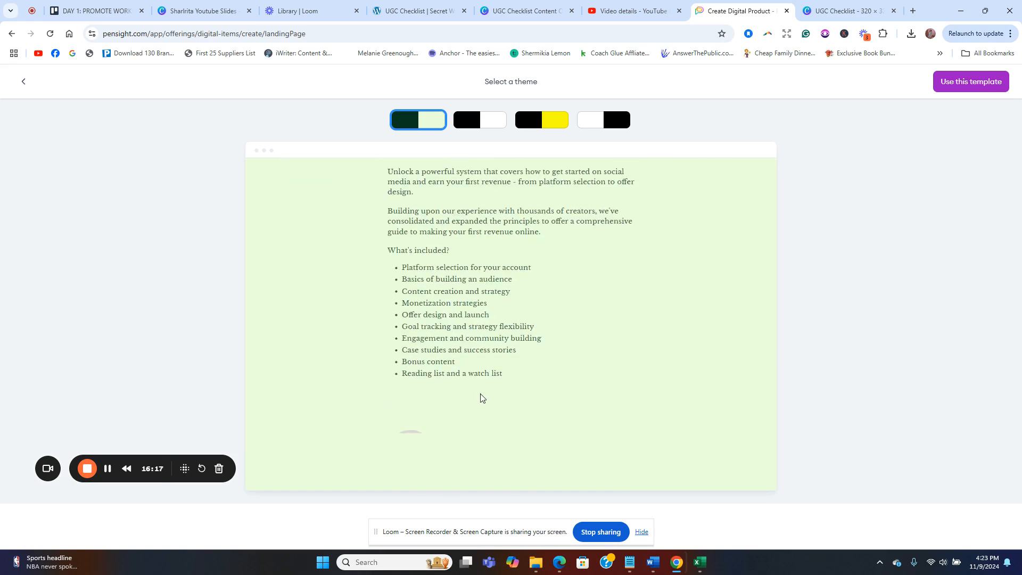
{"action": "scroll", "coordinate": [502, 410], "scroll_direction": "up", "scroll_amount": 10}
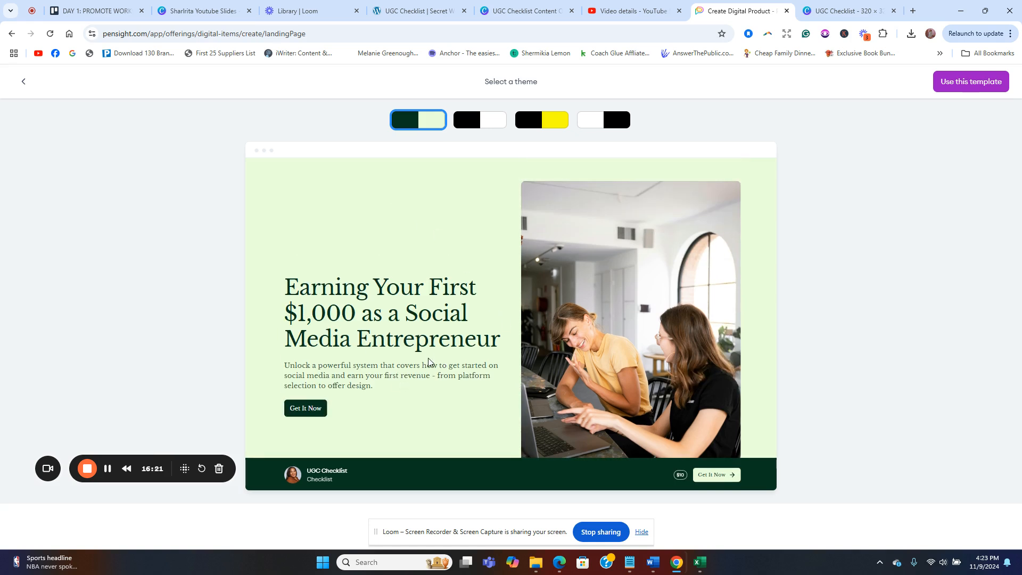
{"action": "left_click", "coordinate": [489, 119]}
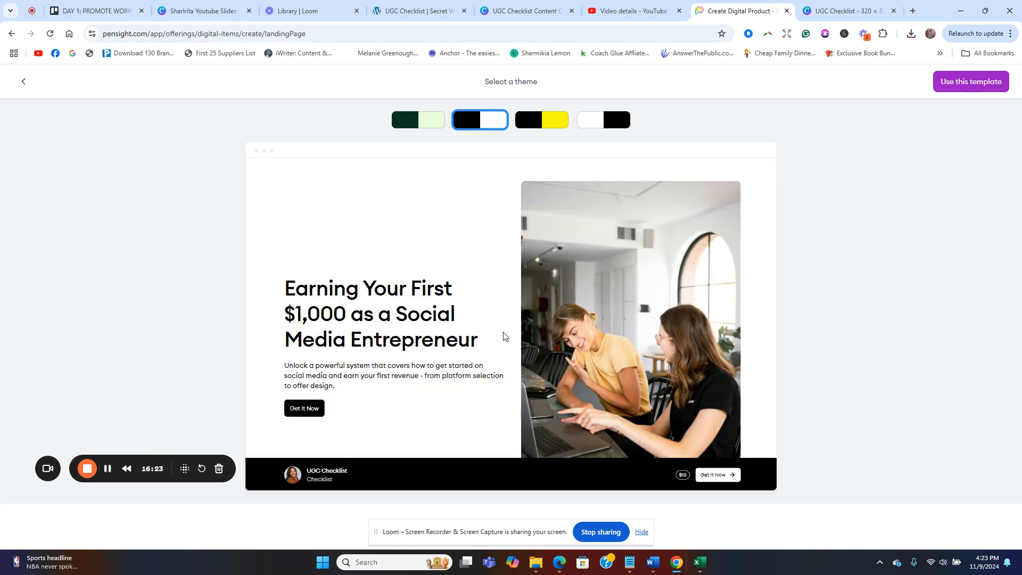
{"action": "left_click", "coordinate": [568, 120]}
{"action": "left_click", "coordinate": [619, 126]}
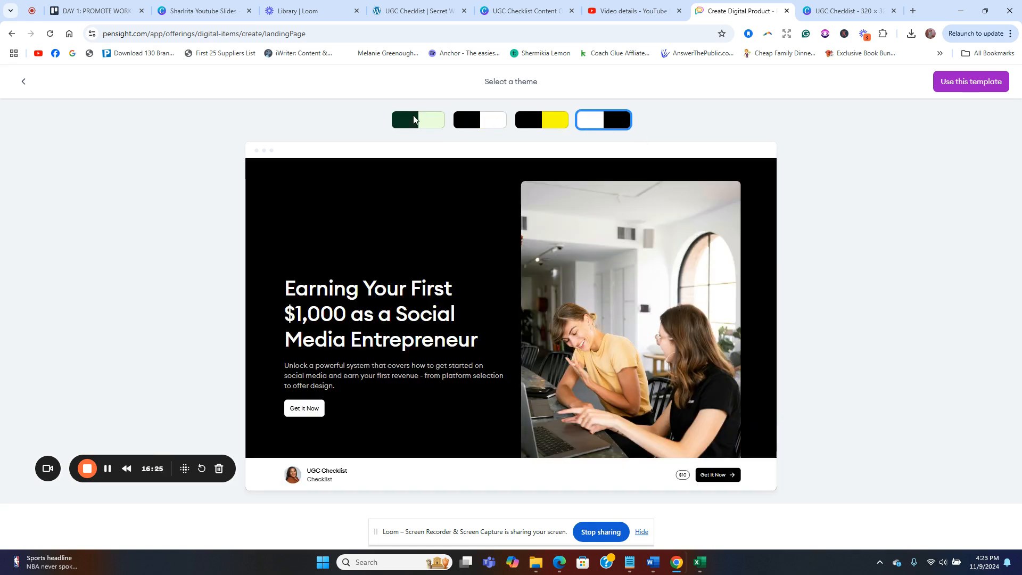
{"action": "left_click", "coordinate": [437, 118]}
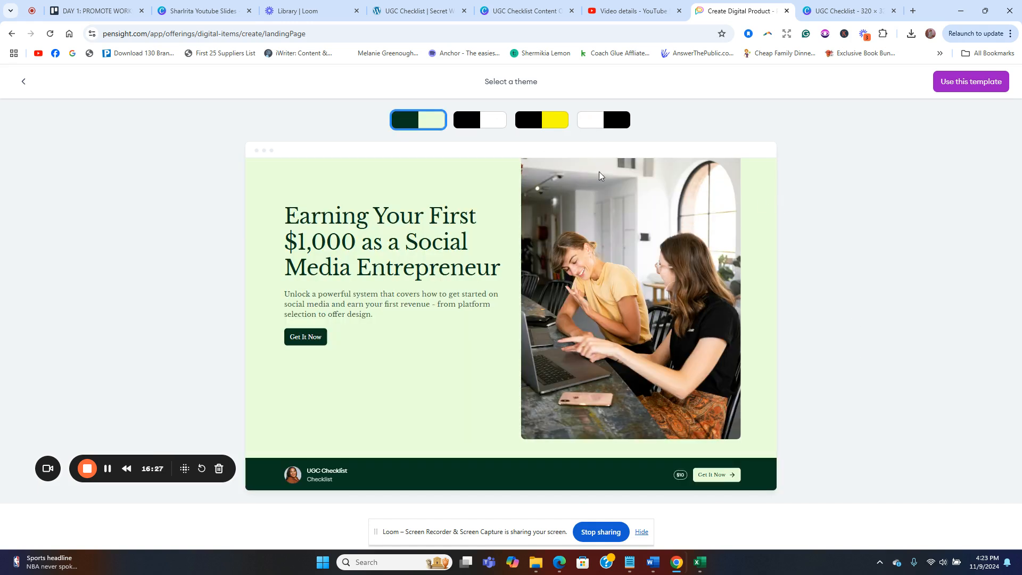
{"action": "left_click", "coordinate": [23, 82]}
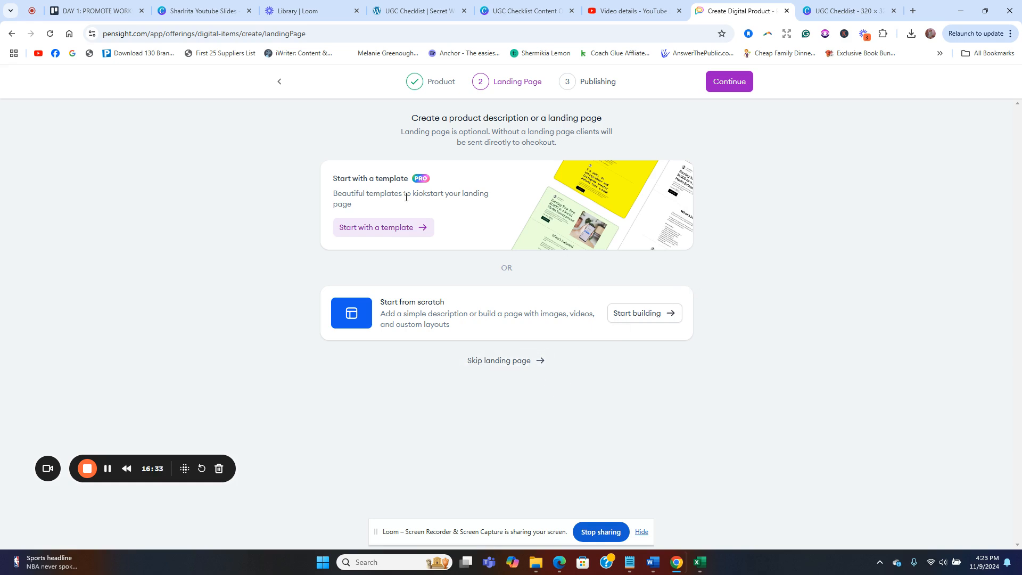
Step: Reopen the landing page template, look through its green theme once more and leave it unused
{"action": "left_click", "coordinate": [392, 227]}
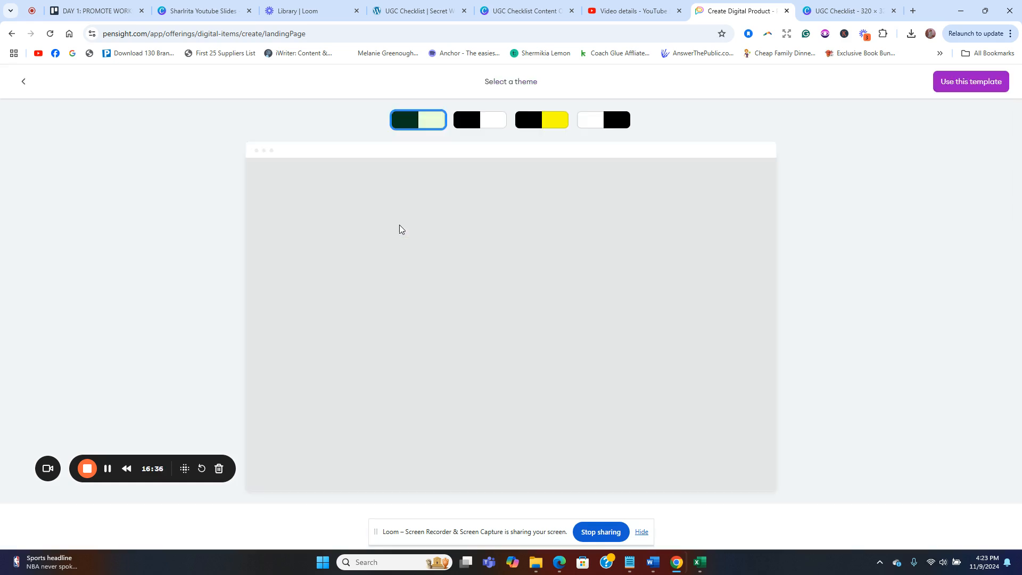
{"action": "scroll", "coordinate": [731, 274], "scroll_direction": "down", "scroll_amount": 10}
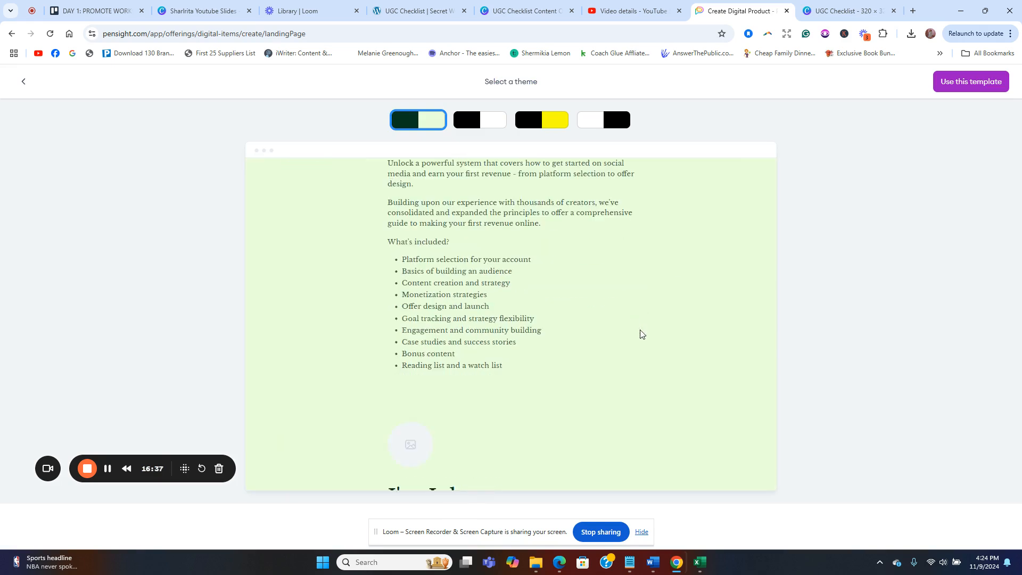
{"action": "scroll", "coordinate": [659, 341], "scroll_direction": "up", "scroll_amount": 10}
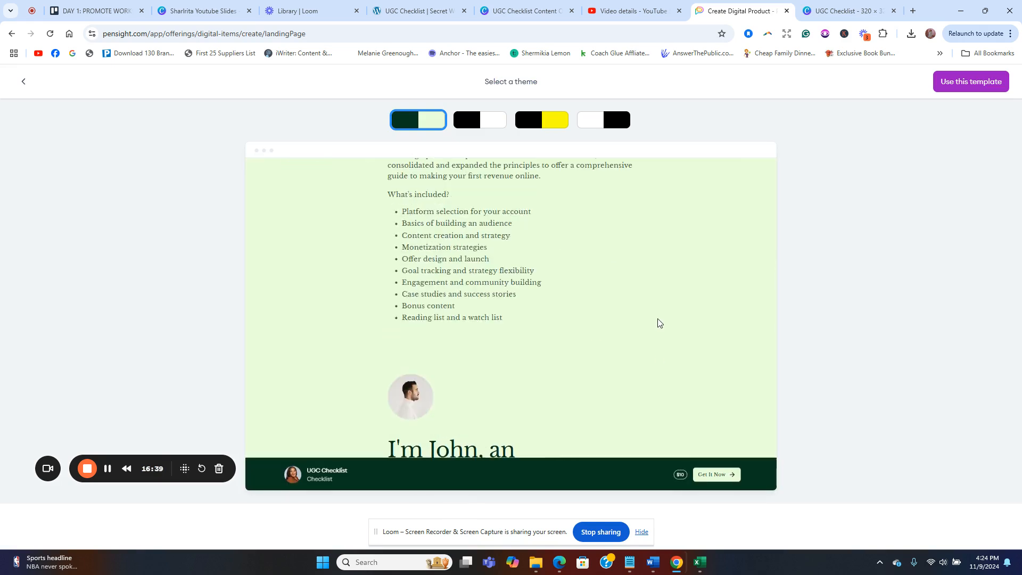
{"action": "left_click", "coordinate": [24, 80]}
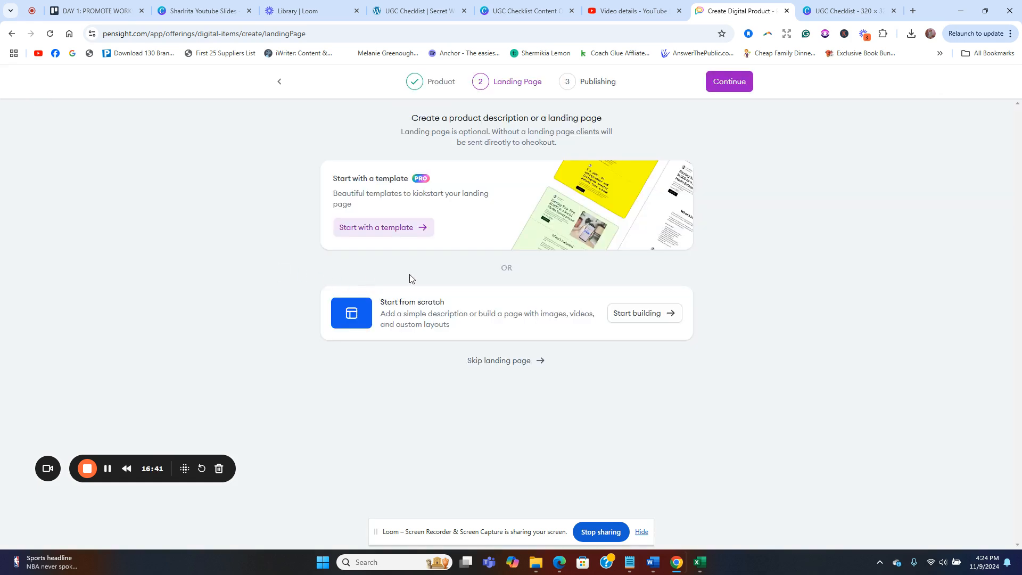
Step: Skip the landing page and publish the UGC Checklist with public visibility, keeping the default product card and link
{"action": "left_click", "coordinate": [498, 361]}
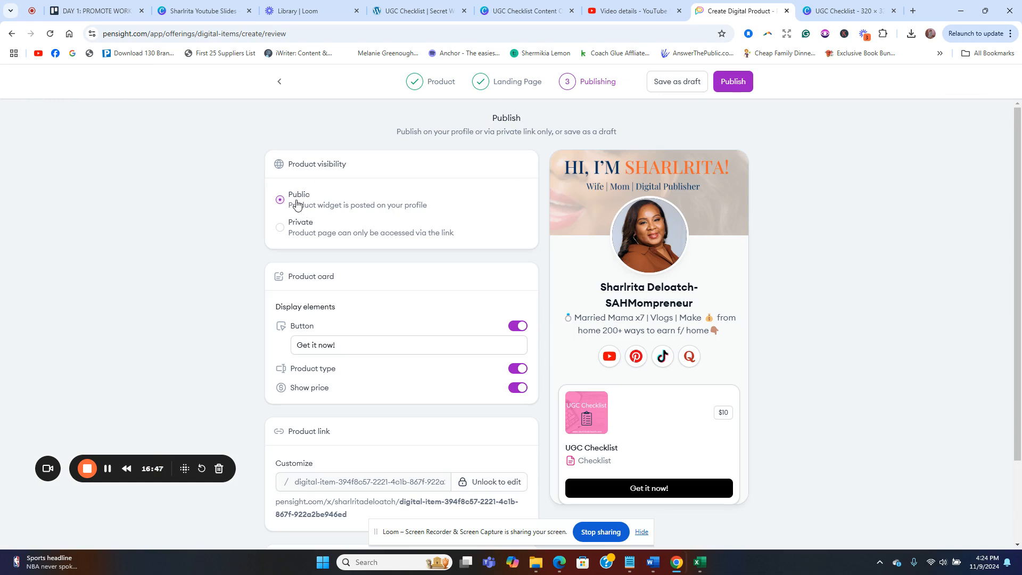
{"action": "scroll", "coordinate": [339, 250], "scroll_direction": "down", "scroll_amount": 1}
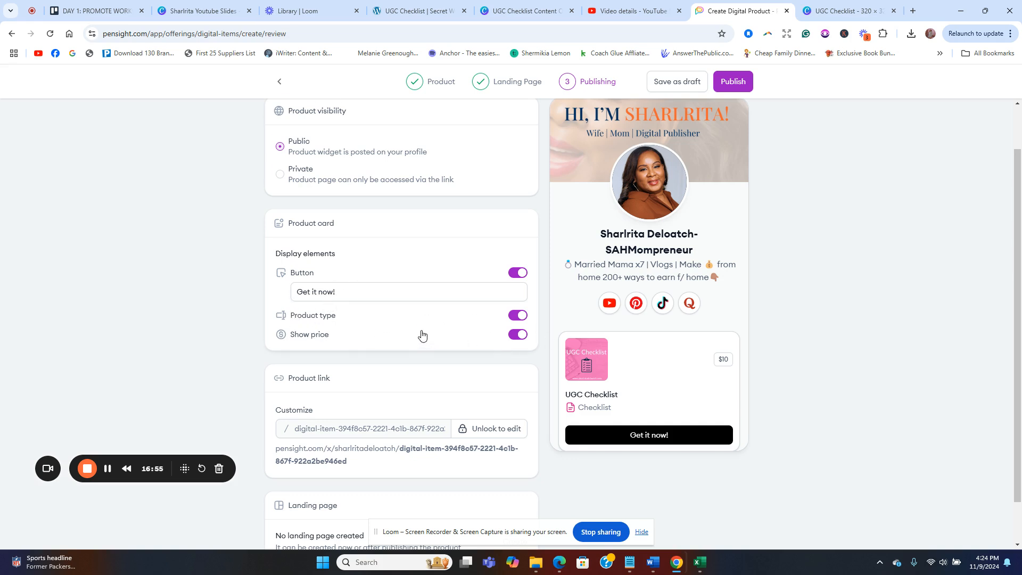
{"action": "scroll", "coordinate": [420, 336], "scroll_direction": "down", "scroll_amount": 1}
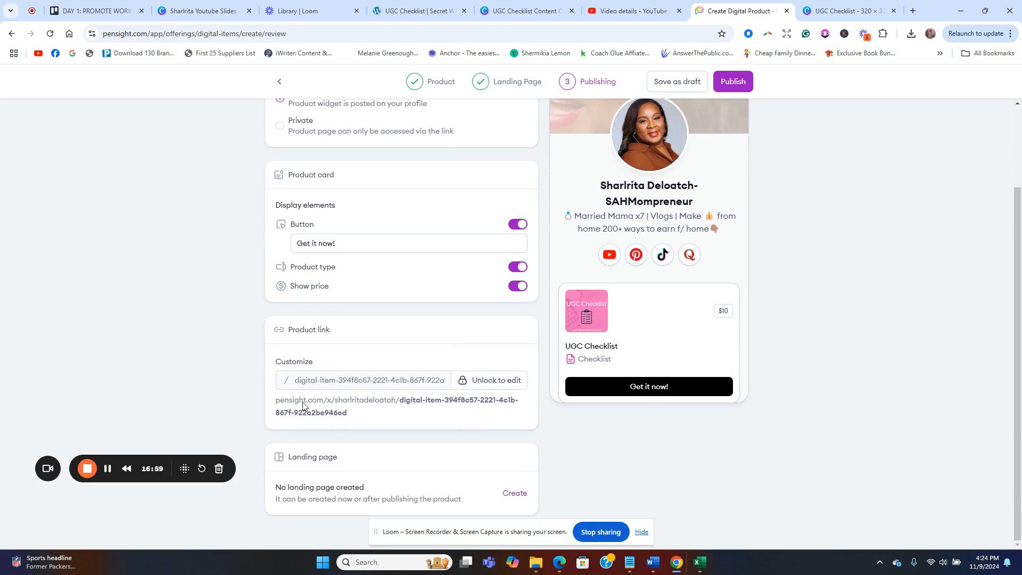
{"action": "left_click", "coordinate": [495, 380]}
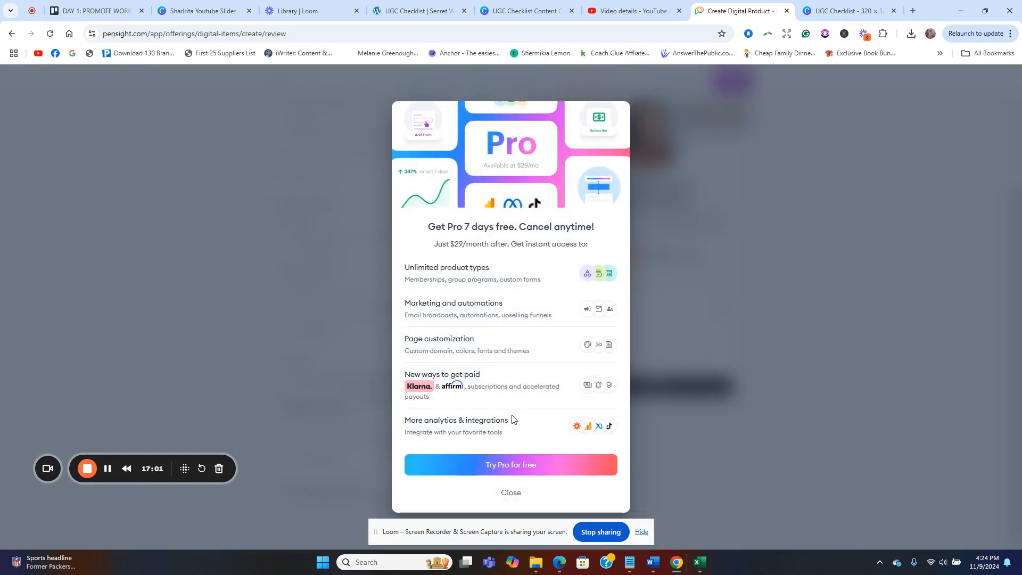
{"action": "left_click", "coordinate": [511, 493]}
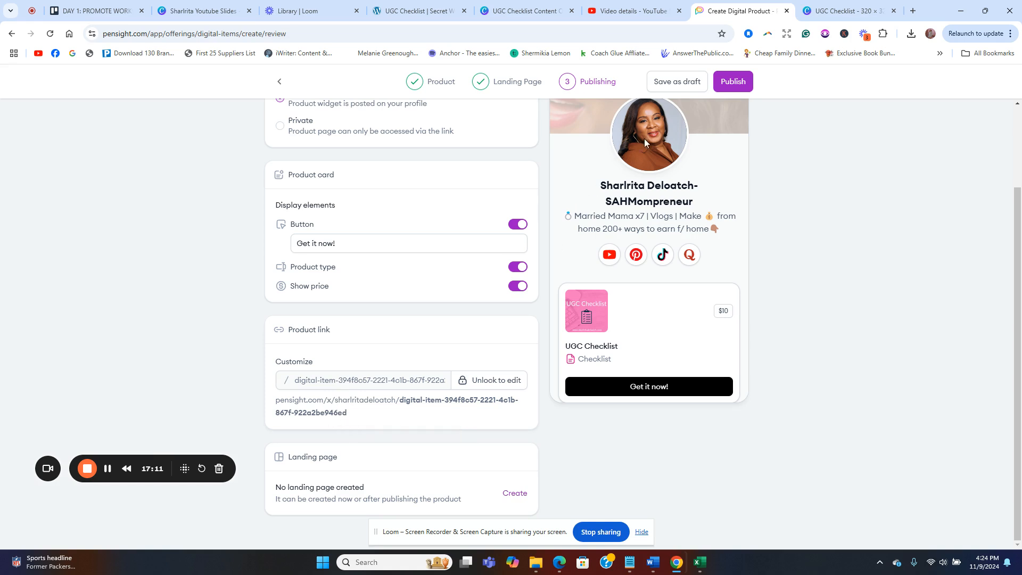
{"action": "left_click", "coordinate": [737, 81]}
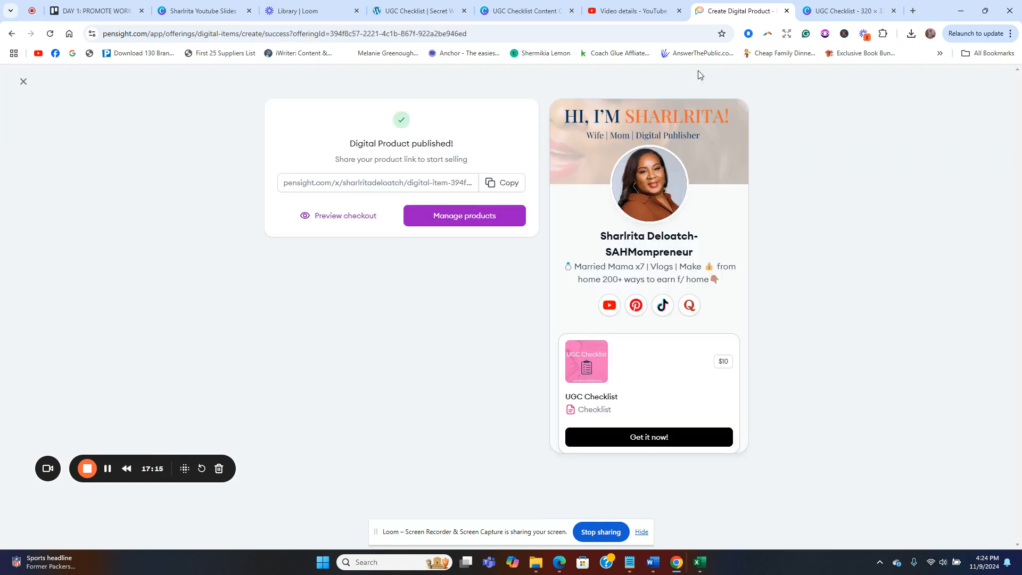
Step: Copy the published UGC Checklist's product link and open it in a new incognito window
{"action": "left_click", "coordinate": [503, 188]}
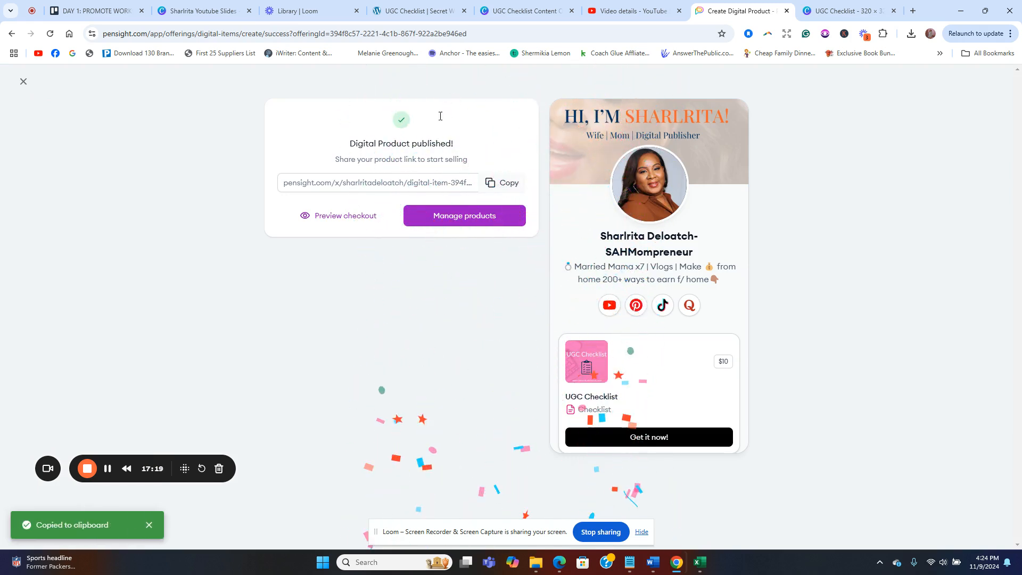
{"action": "left_click", "coordinate": [915, 11]}
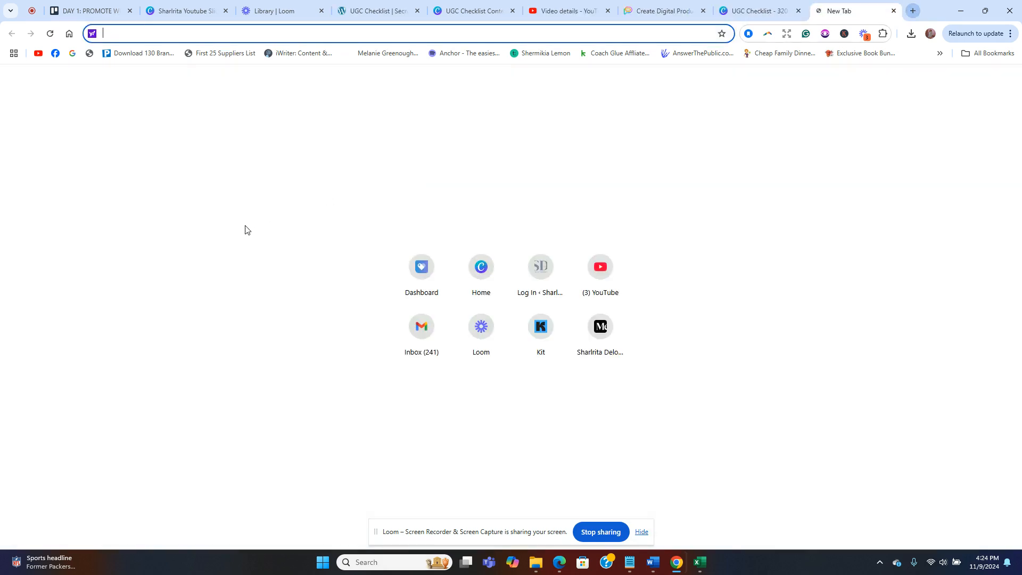
{"action": "left_click", "coordinate": [1010, 34]}
{"action": "left_click", "coordinate": [905, 113]}
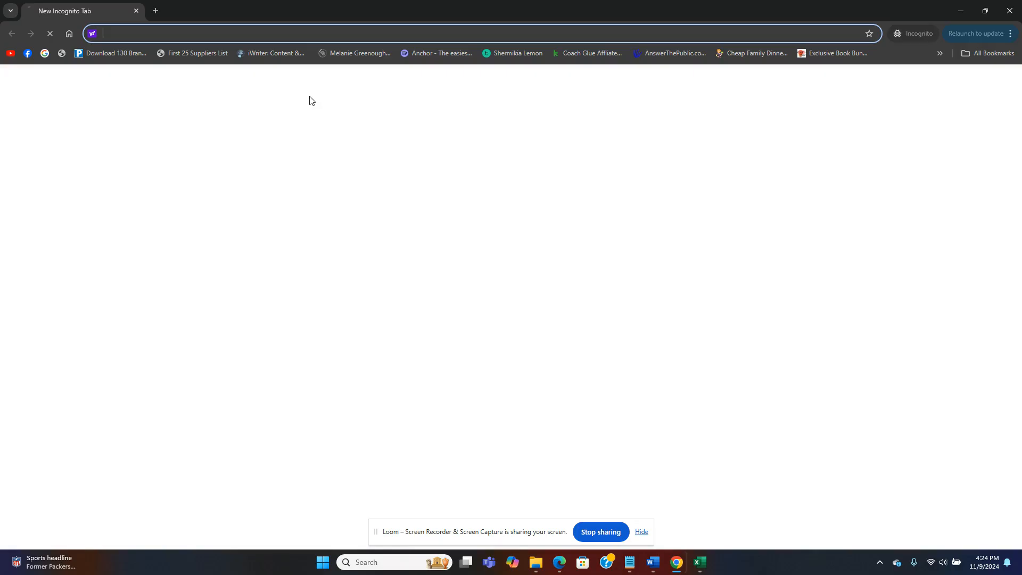
{"action": "key", "text": "ctrl+v"}
{"action": "key", "text": "Return"}
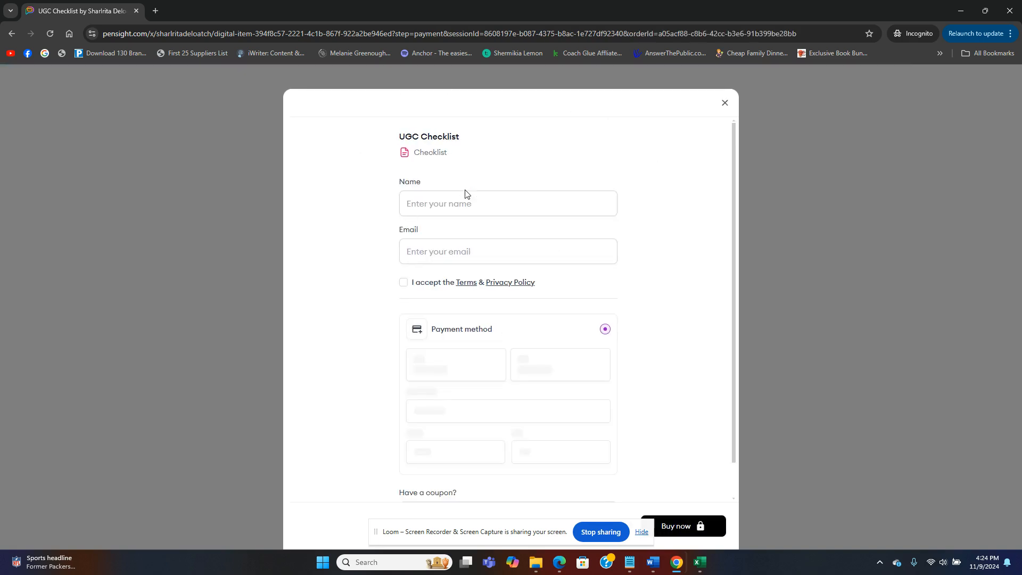
Step: Examine the buyer's checkout form from the name field to the coupon field and price, and minimize the incognito window
{"action": "scroll", "coordinate": [584, 204], "scroll_direction": "down", "scroll_amount": 2}
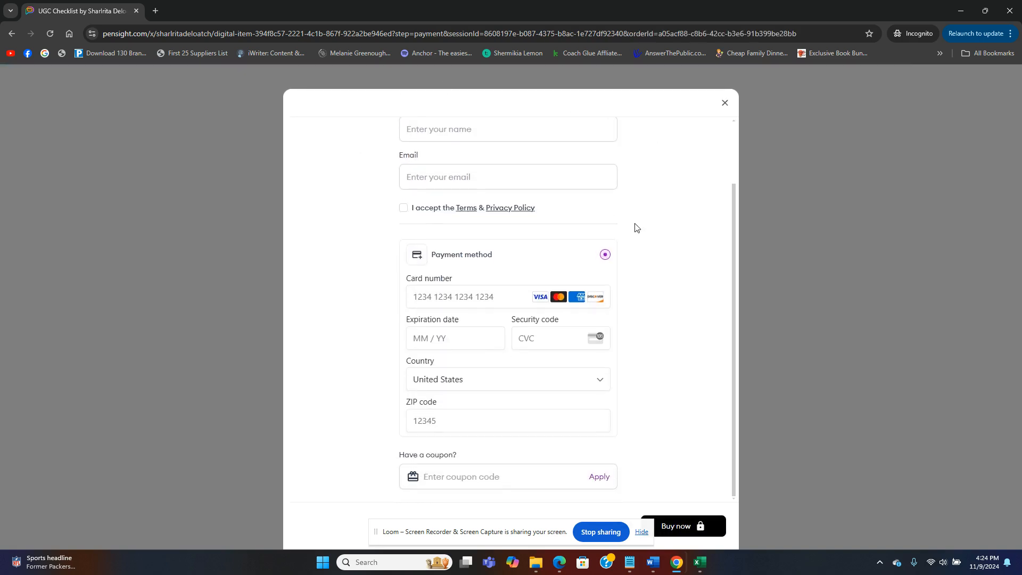
{"action": "scroll", "coordinate": [468, 287], "scroll_direction": "up", "scroll_amount": 2}
{"action": "scroll", "coordinate": [481, 197], "scroll_direction": "down", "scroll_amount": 2}
{"action": "scroll", "coordinate": [497, 216], "scroll_direction": "up", "scroll_amount": 2}
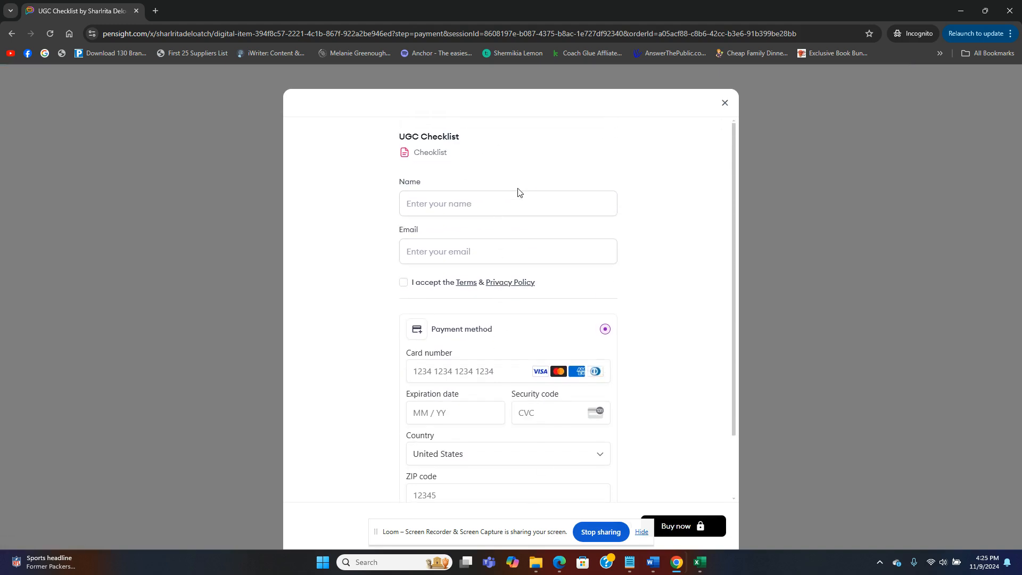
{"action": "scroll", "coordinate": [527, 224], "scroll_direction": "down", "scroll_amount": 2}
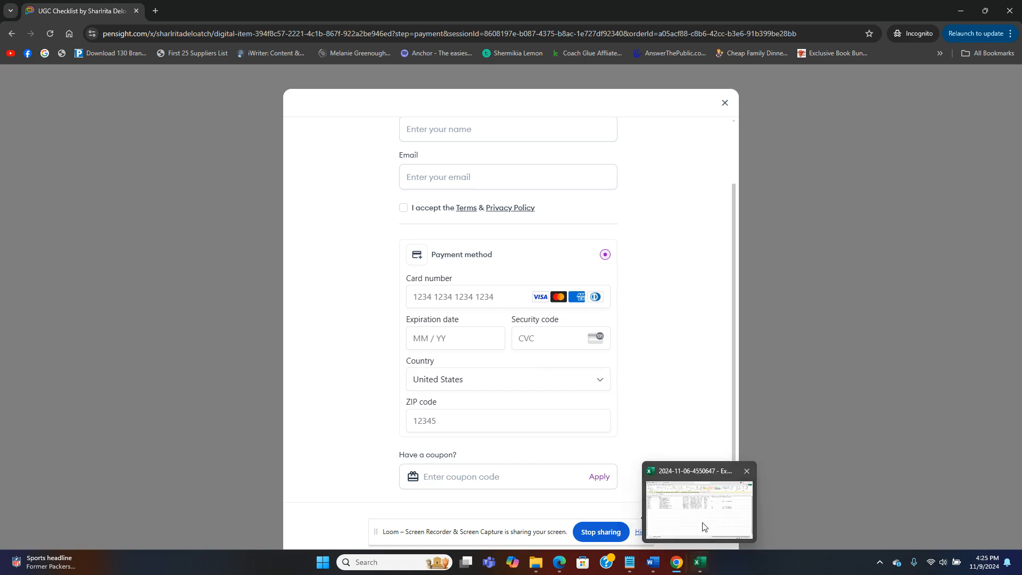
{"action": "left_click_drag", "start_coordinate": [574, 534], "coordinate": [404, 532]}
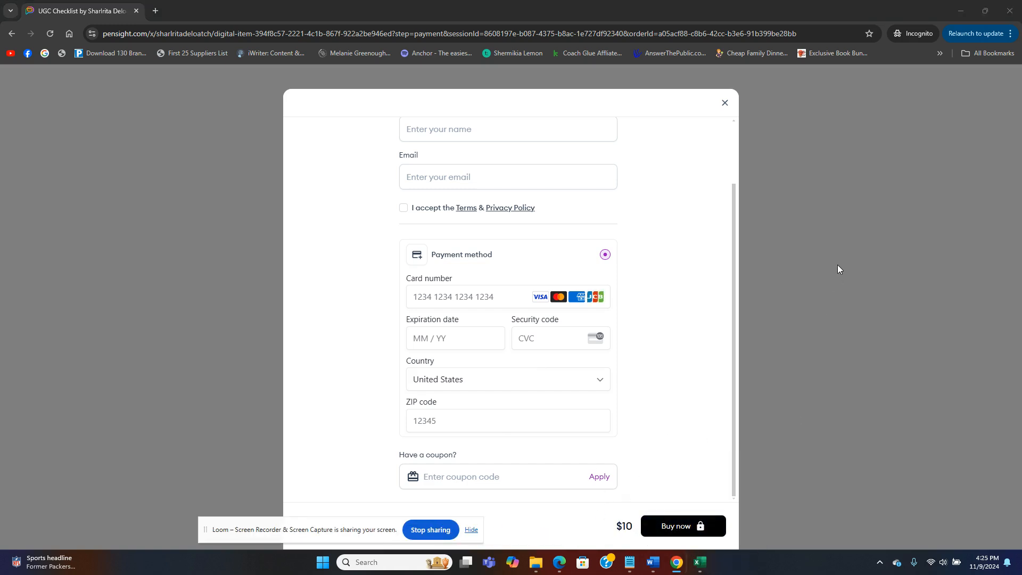
{"action": "left_click", "coordinate": [967, 12]}
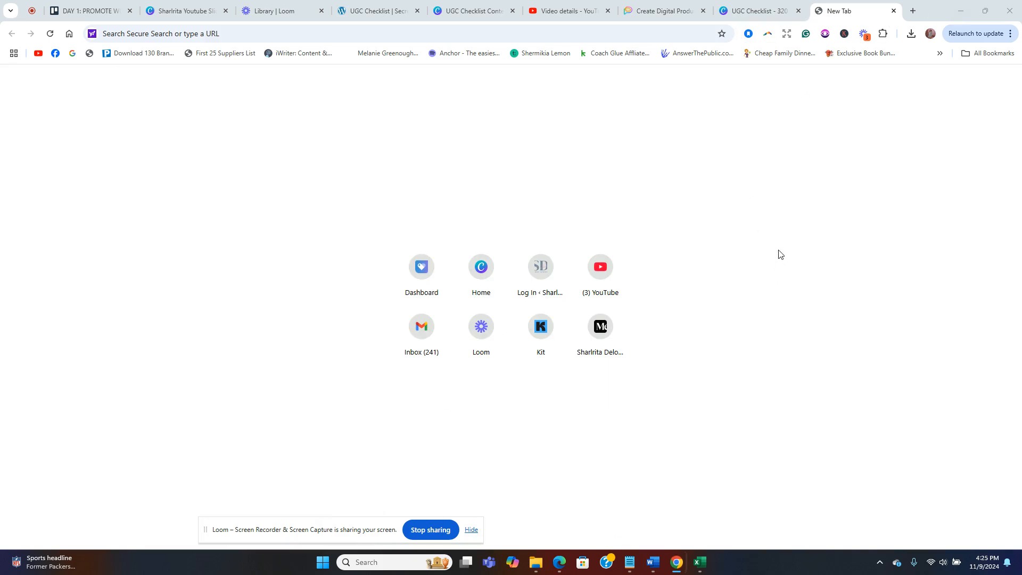
Step: Revisit the UGC Checklist design in Canva and look over the product-type and niche categories on the Secret Weapon private label site
{"action": "left_click", "coordinate": [417, 10]}
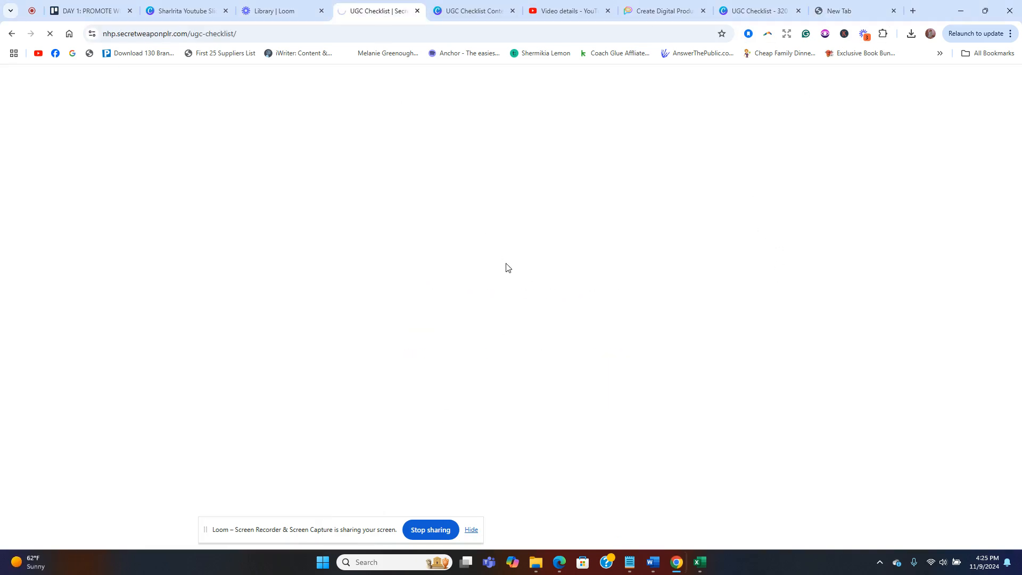
{"action": "left_click", "coordinate": [468, 10]}
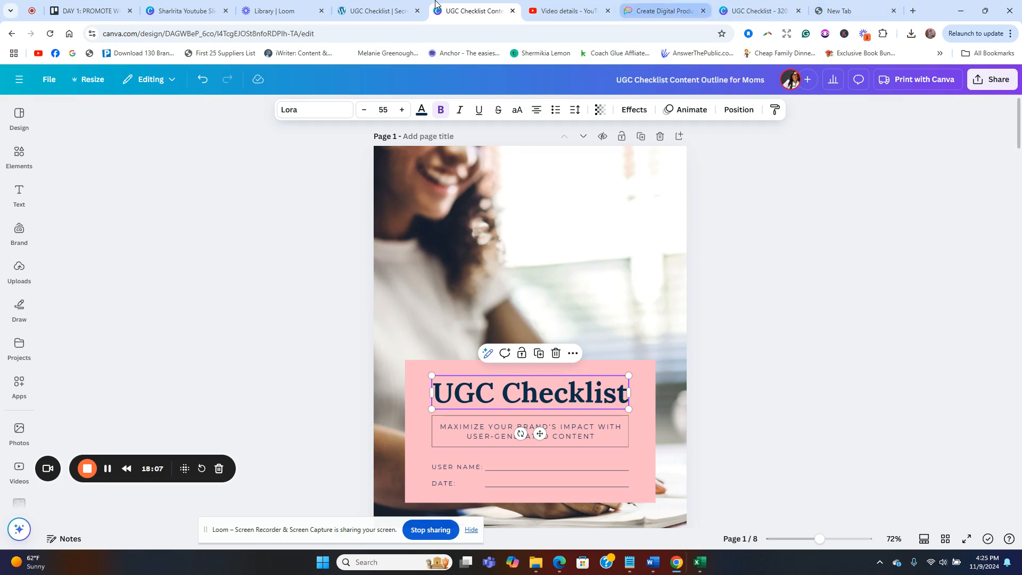
{"action": "left_click", "coordinate": [368, 11]}
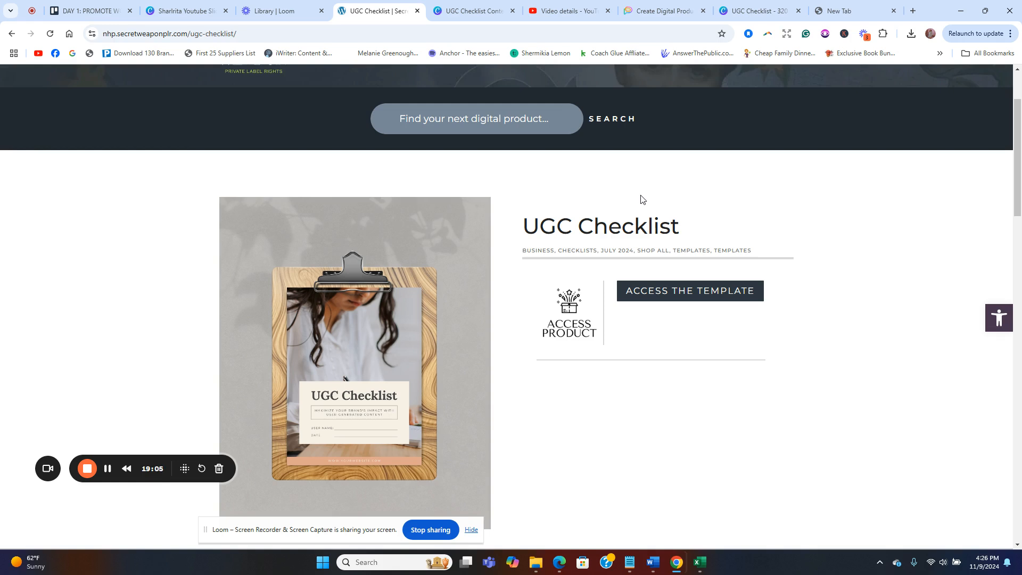
{"action": "scroll", "coordinate": [628, 208], "scroll_direction": "up", "scroll_amount": 2}
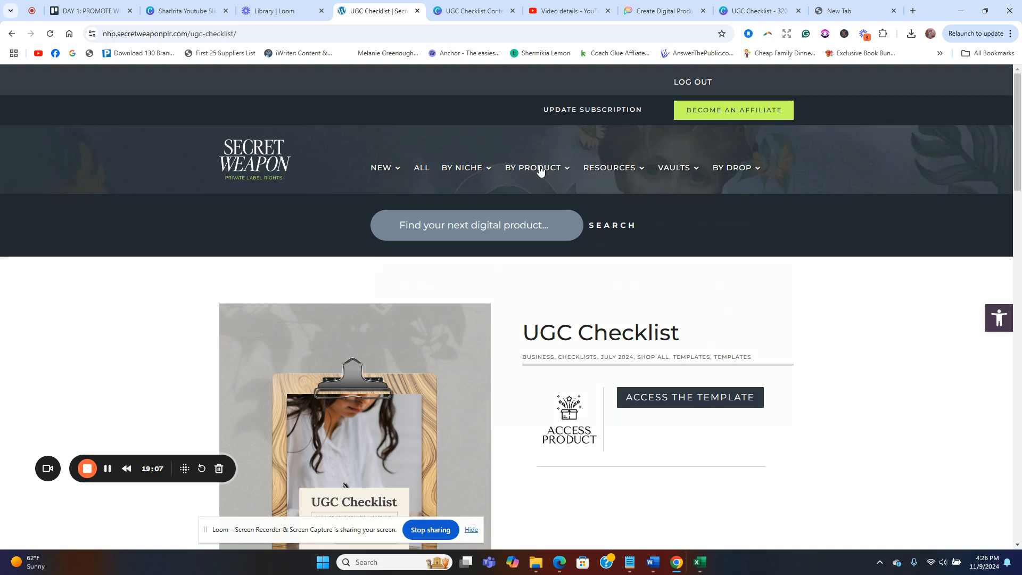
{"action": "mouse_move", "coordinate": [538, 169]}
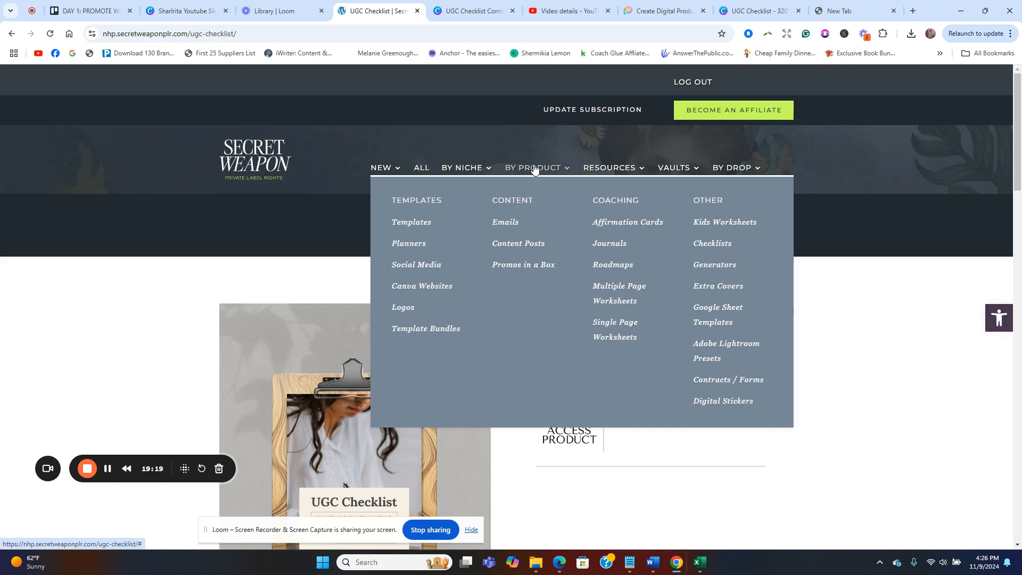
{"action": "mouse_move", "coordinate": [486, 169]}
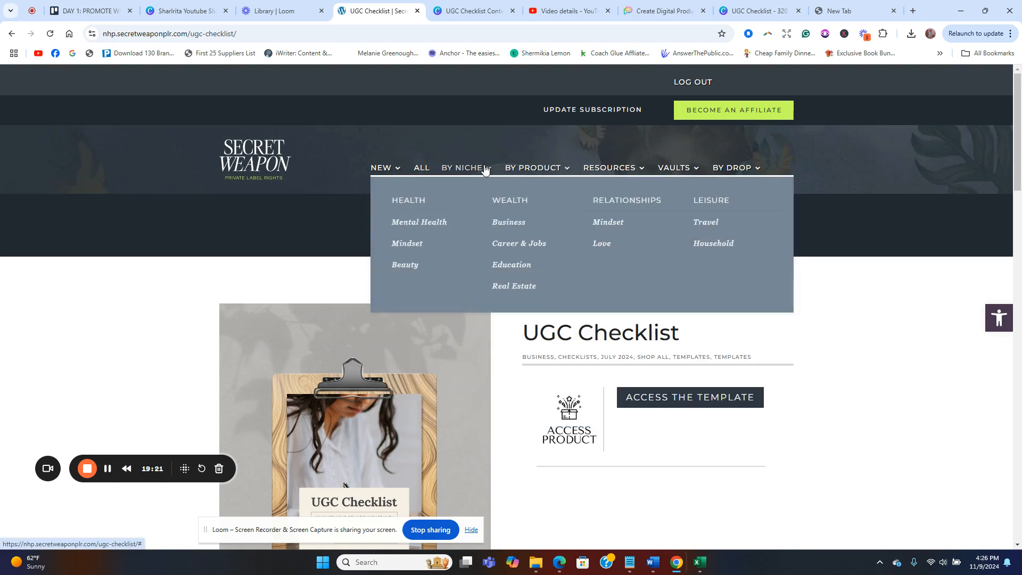